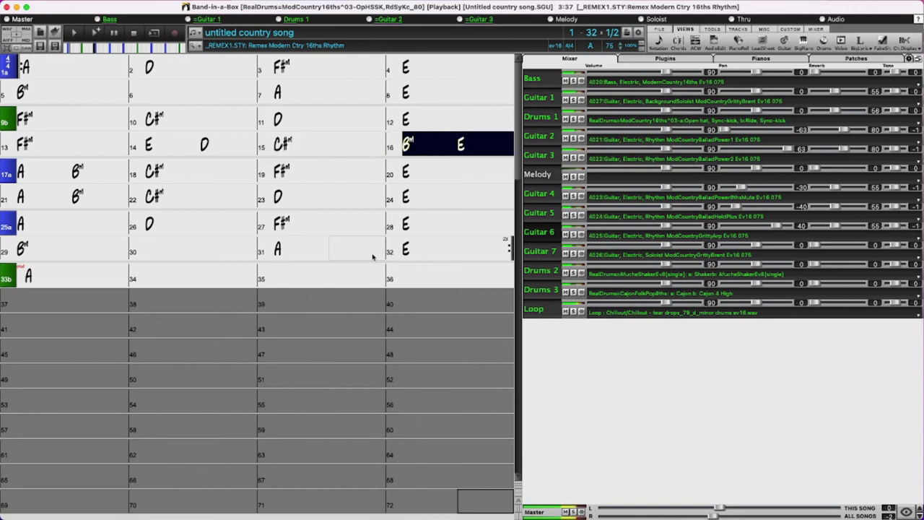
Step: Stop playback and copy the chords of bars 1–4 ahead of the verse as a four-bar intro
click(134, 32)
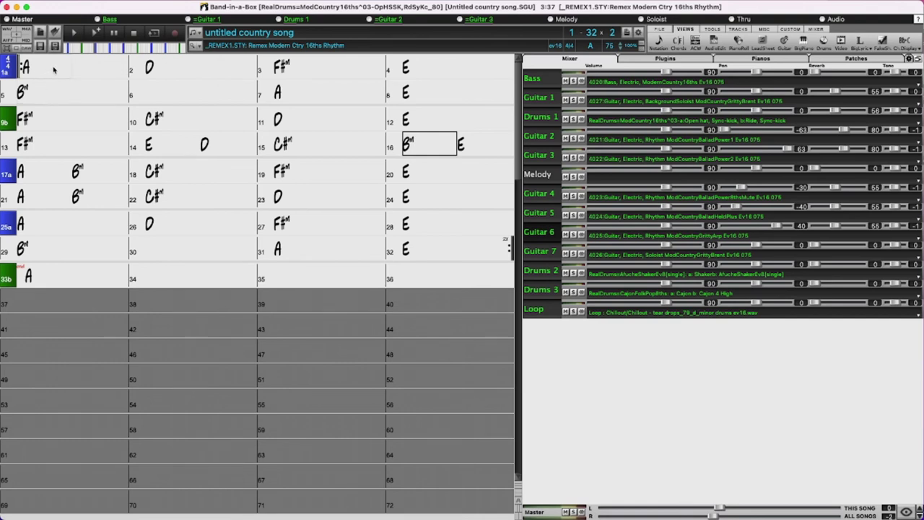
drag(50, 70, 505, 69)
drag(11, 67, 8, 94)
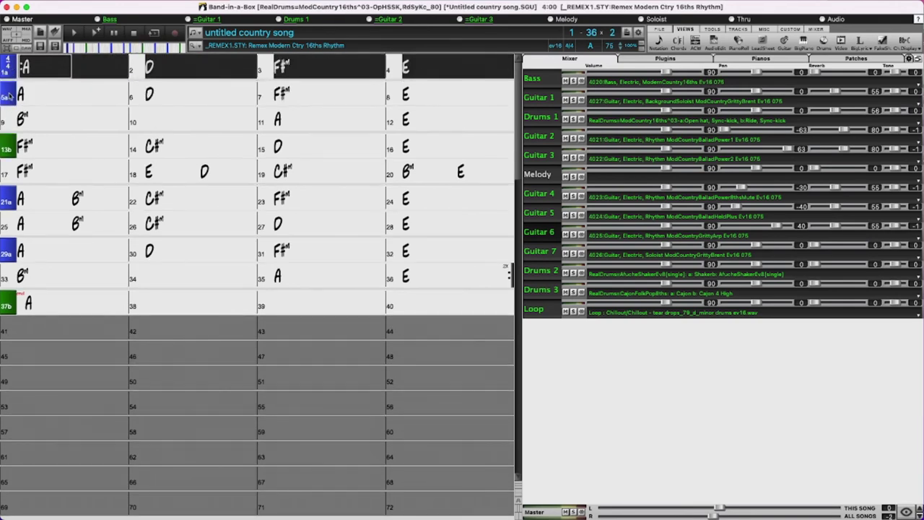
Step: Set the chorus to begin at bar 5, keeping the end at bar 36
click(57, 93)
drag(44, 67, 448, 67)
click(483, 282)
click(580, 36)
text(5)
key(Return)
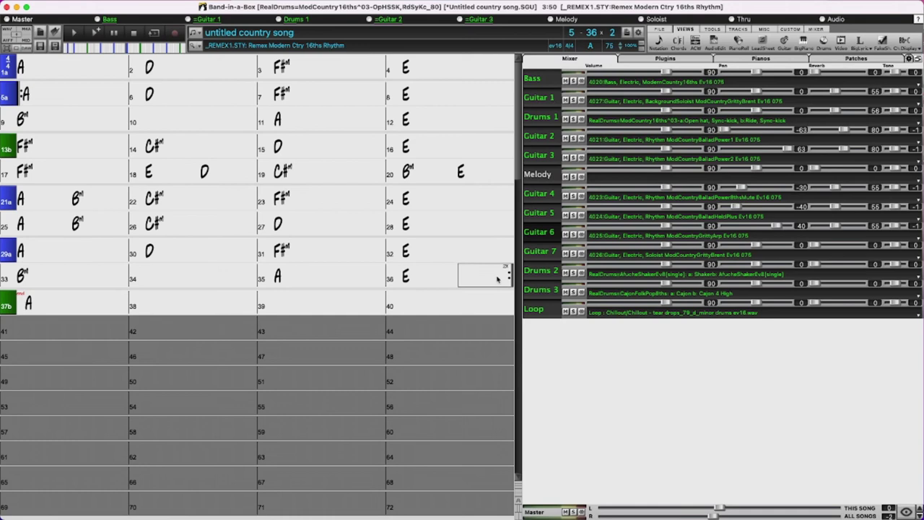
Step: Generate and play the song with its four-bar intro, and stop playback
click(51, 98)
drag(40, 67, 490, 71)
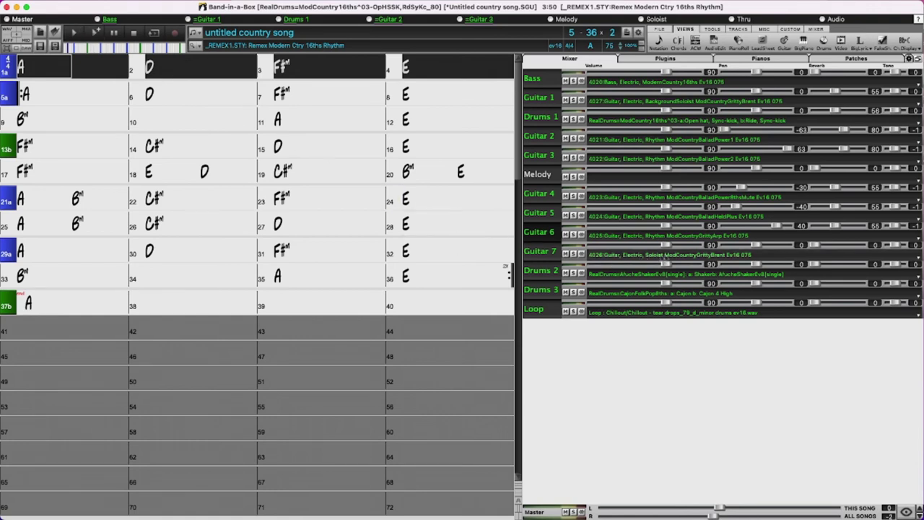
click(93, 34)
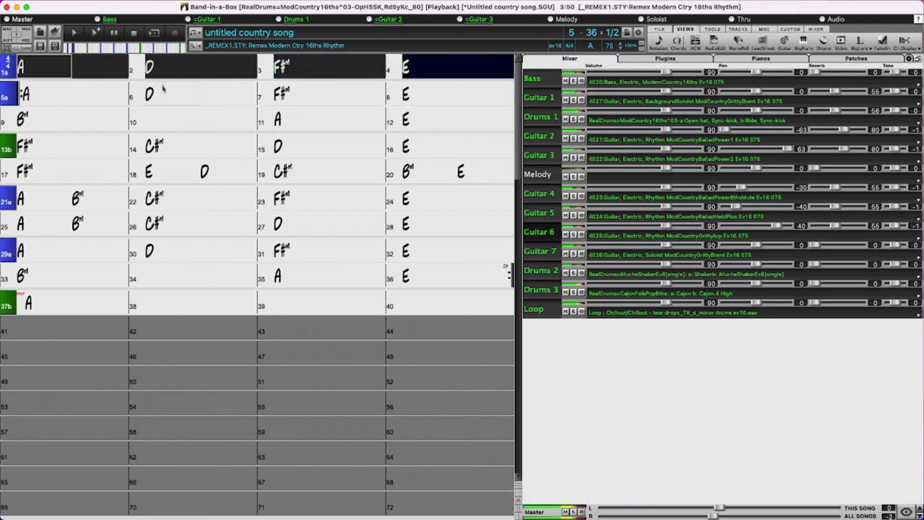
click(136, 34)
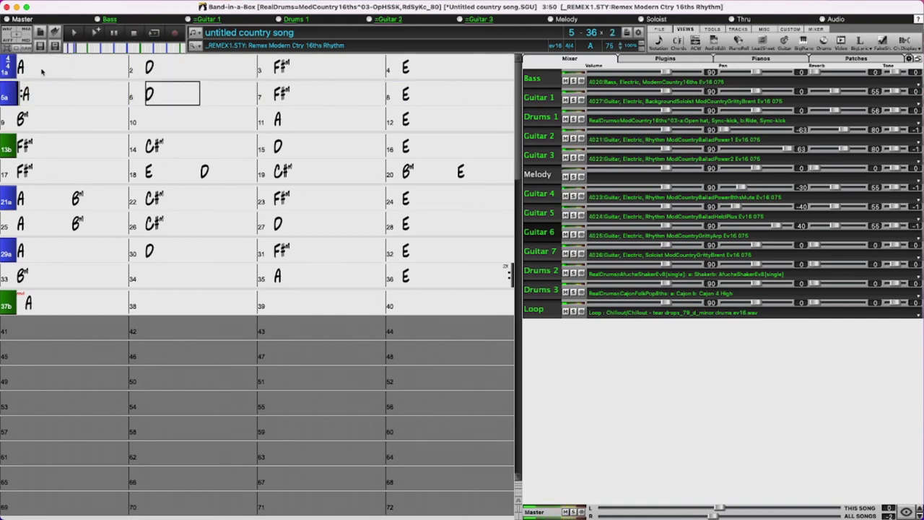
Step: Open the Piano Roll at the beginning of the song and display the Guitar 7 track
drag(44, 71, 390, 70)
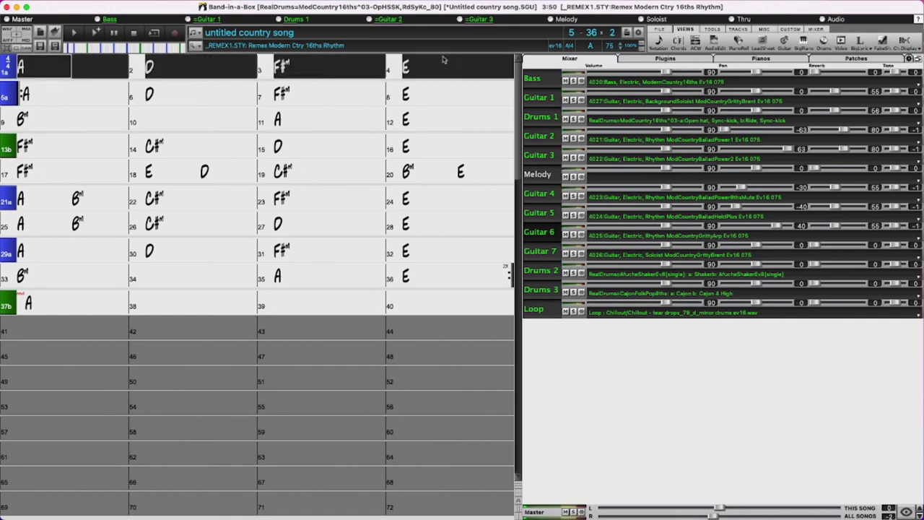
click(52, 99)
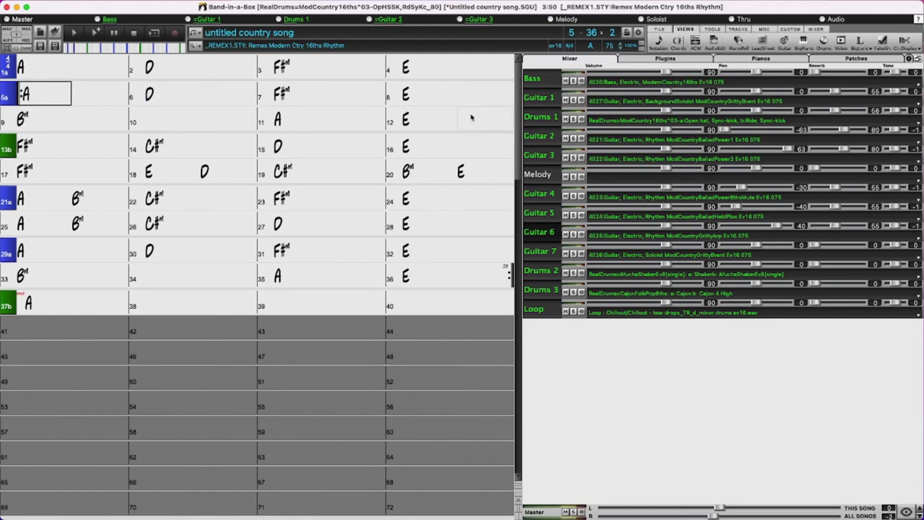
click(742, 46)
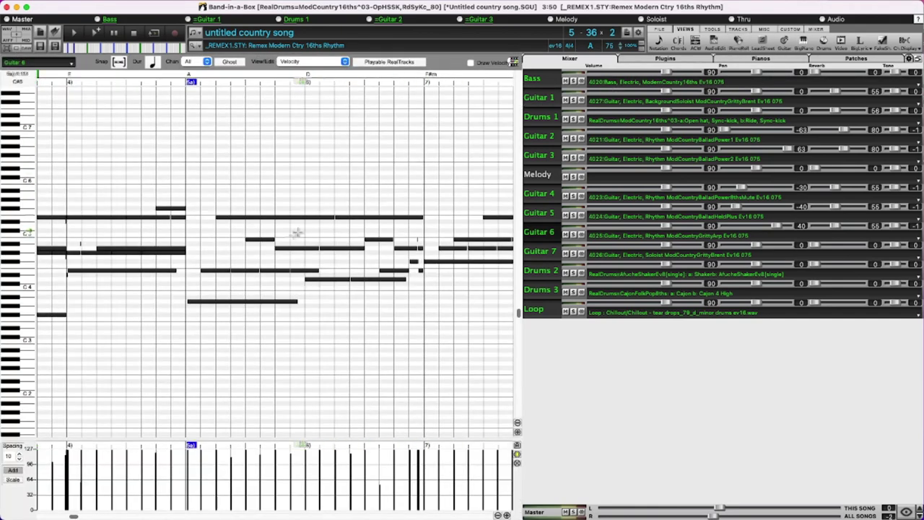
scroll(303, 238, left, 5)
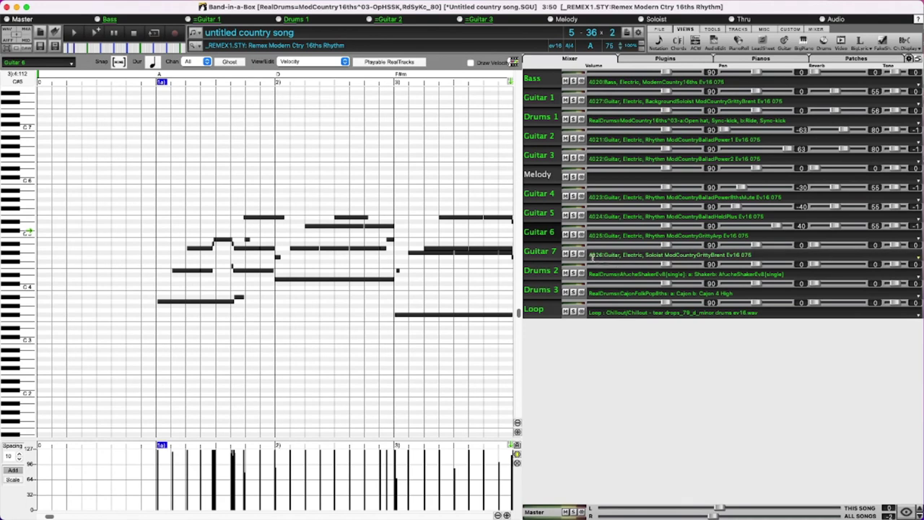
click(541, 255)
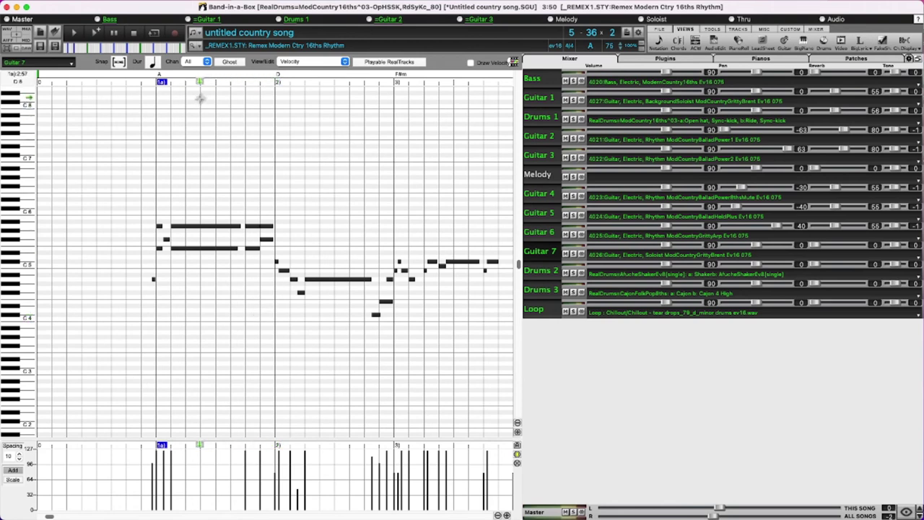
Step: Play Guitar 7 from bar 1 in the Piano Roll, stop playback, and select the long note in bar 2
click(210, 77)
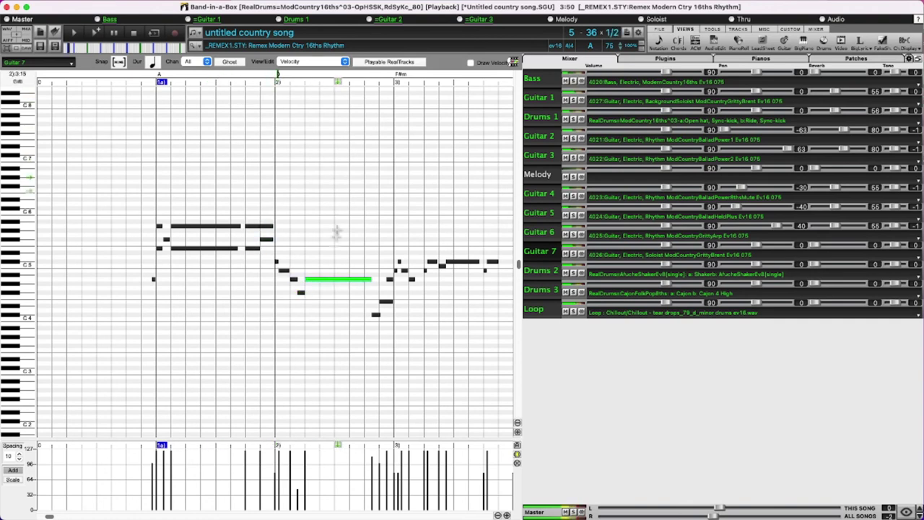
key(space)
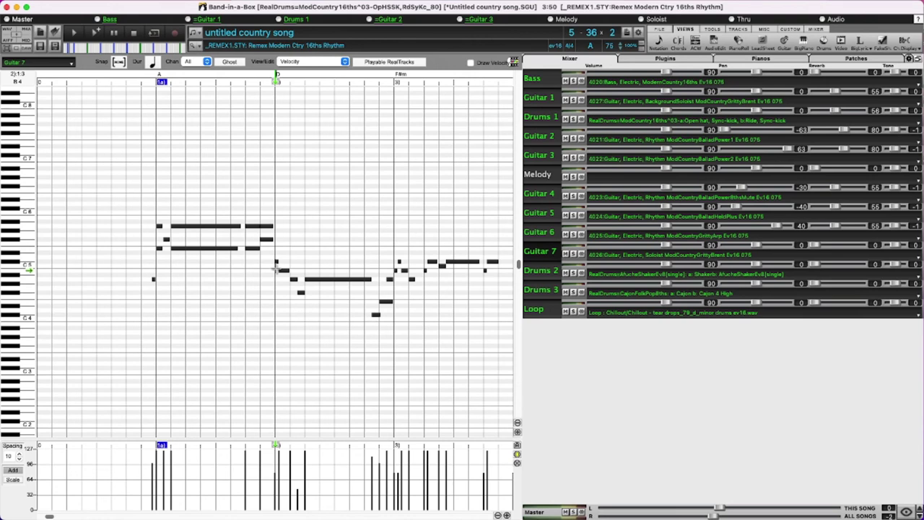
click(336, 279)
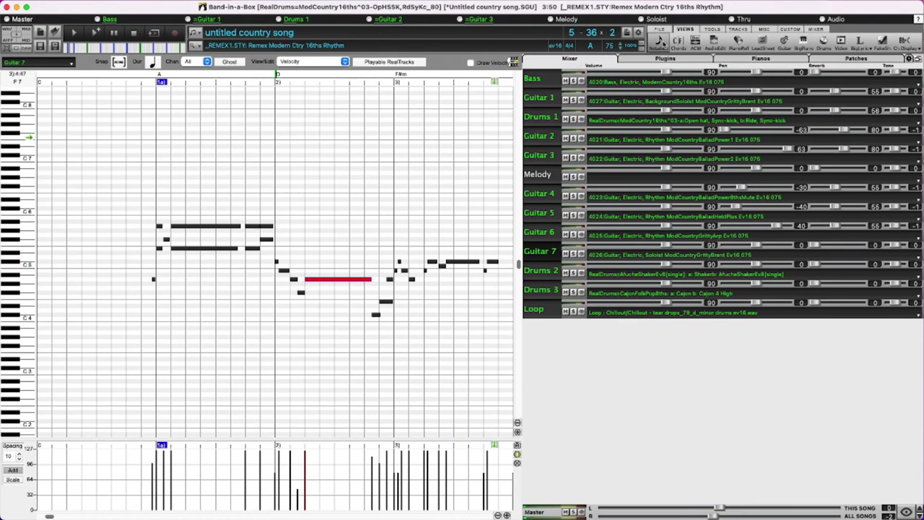
Step: View the Guitar 7 part in Notation, return to the Piano Roll, and stop playback
click(659, 41)
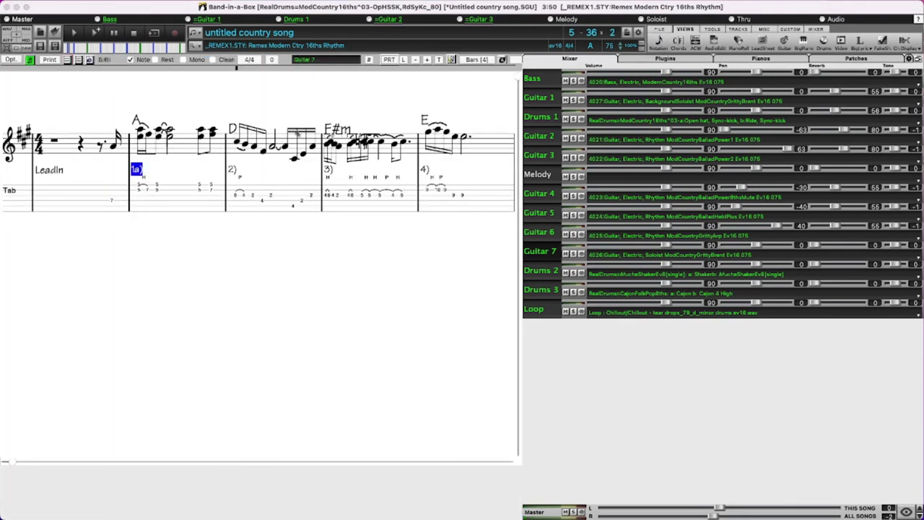
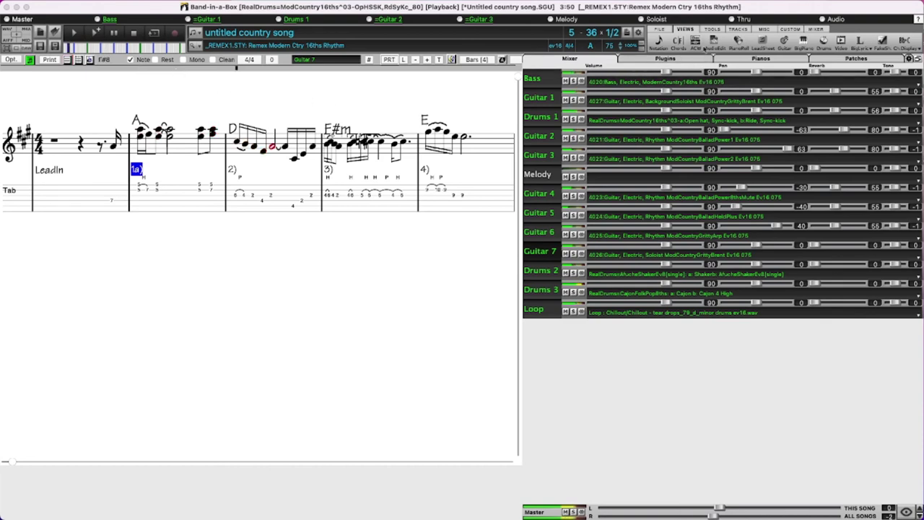
click(736, 44)
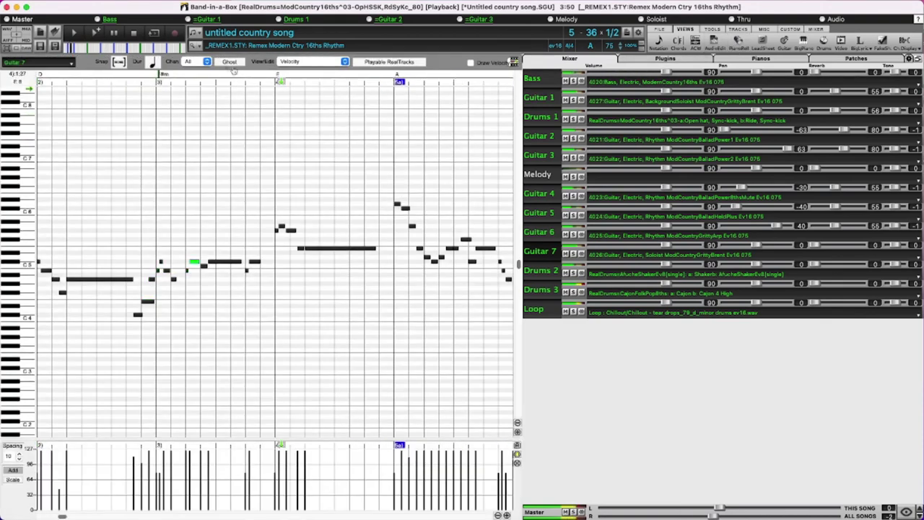
click(134, 34)
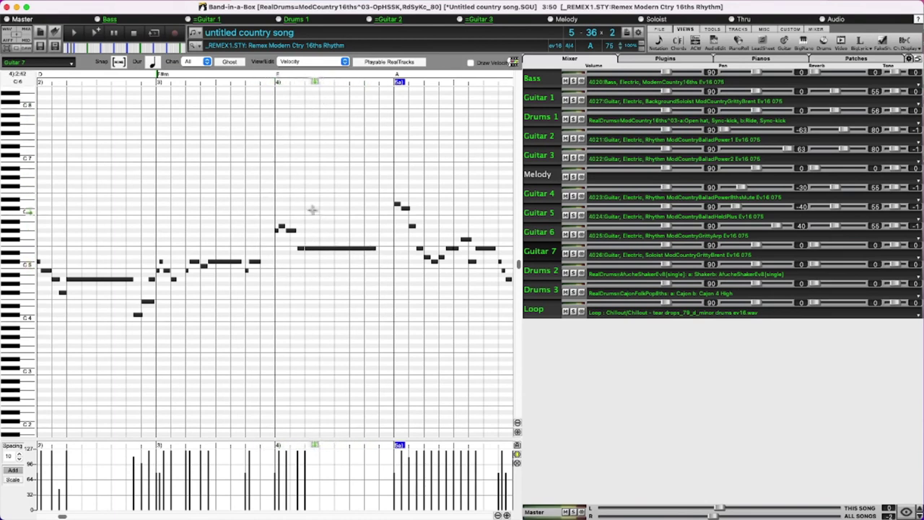
Step: Enable Playable RealTracks for Guitar 7, accepting the installation of the Hi-Q patch plugin
click(339, 248)
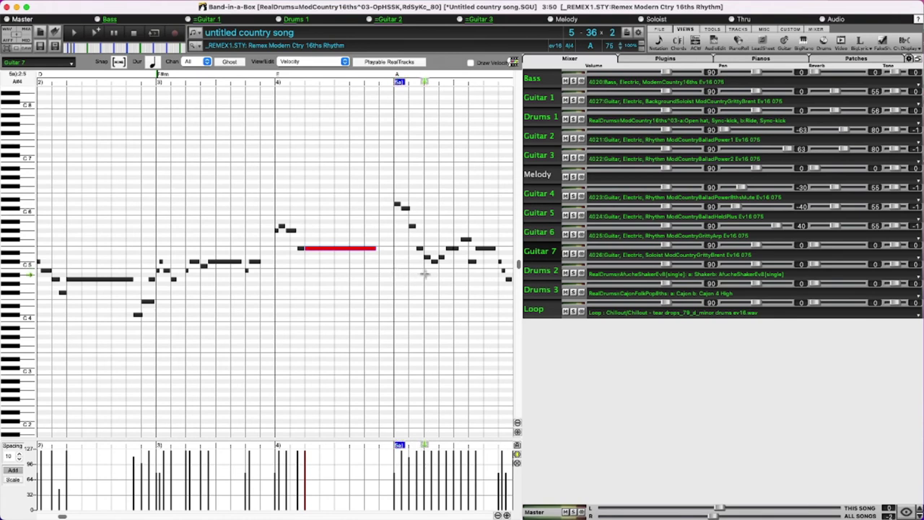
scroll(444, 275, right, 5)
scroll(428, 276, right, 3)
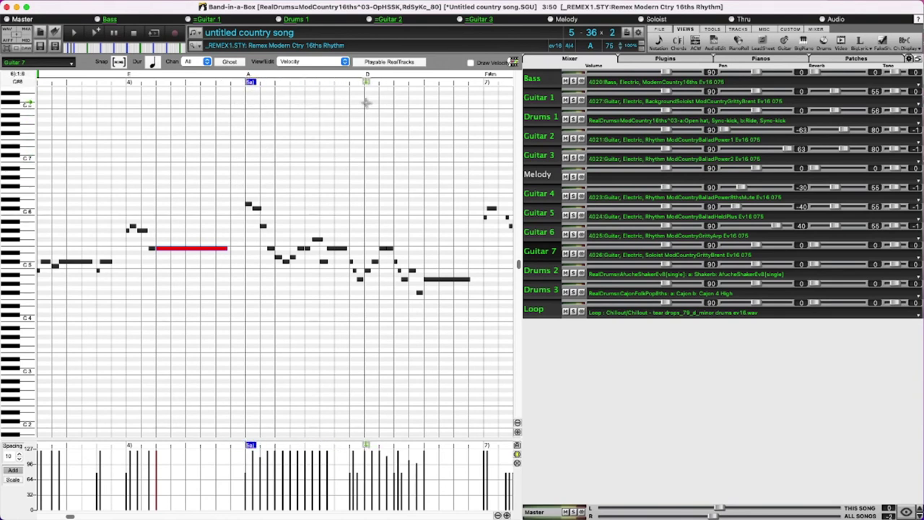
click(393, 62)
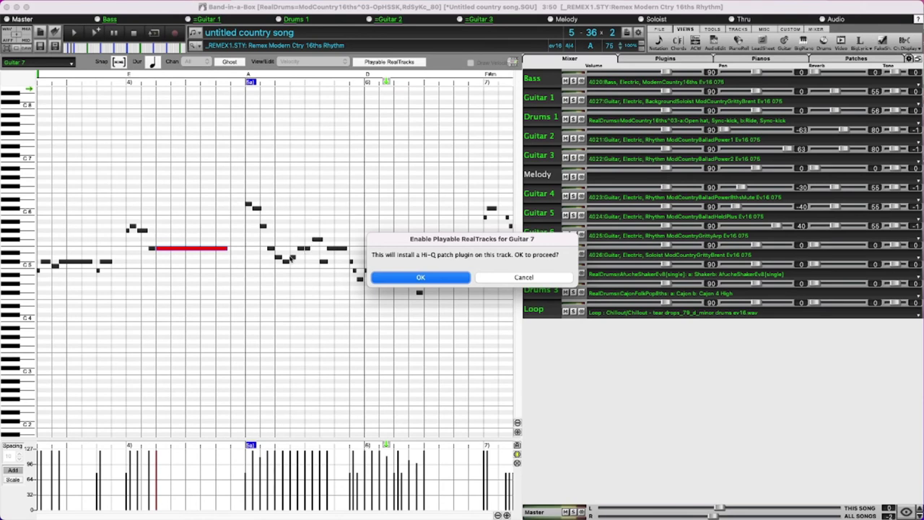
click(421, 277)
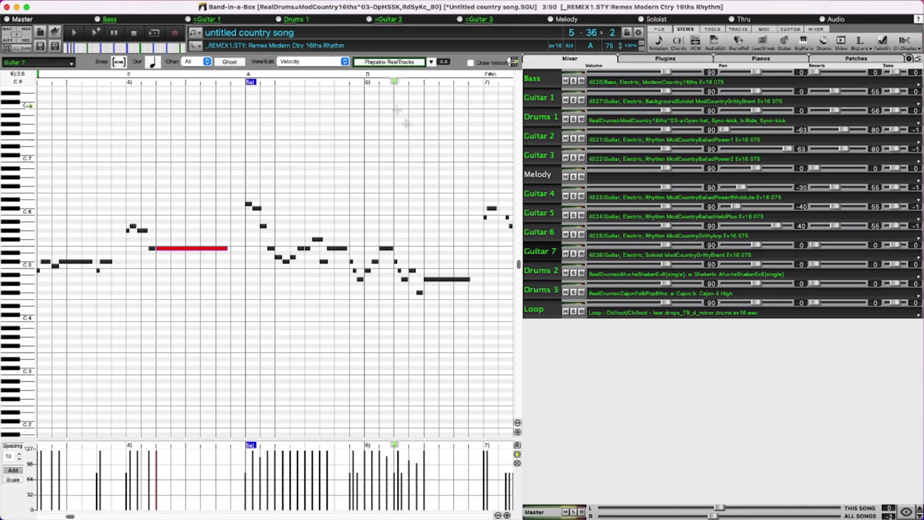
Step: Examine the Guitar 6 and Guitar 5 notes, and audition the first two Guitar 7 notes in bar 5
click(552, 230)
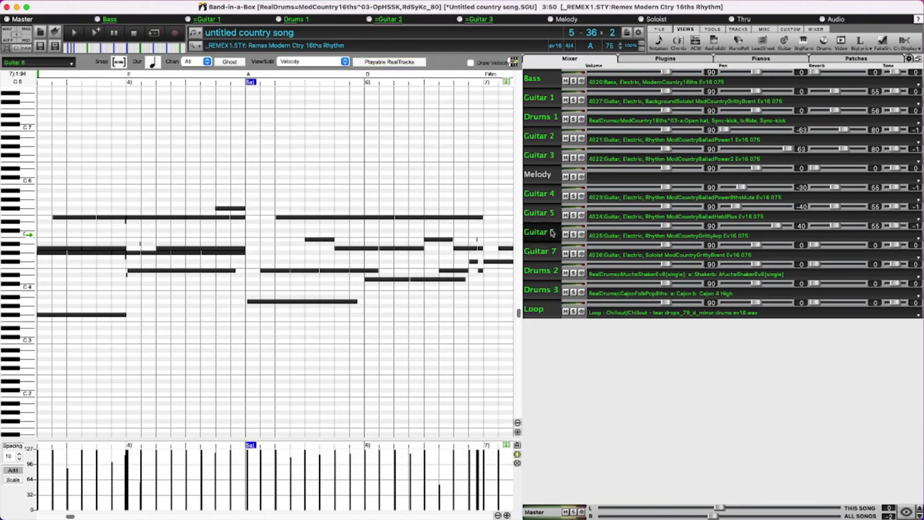
click(550, 215)
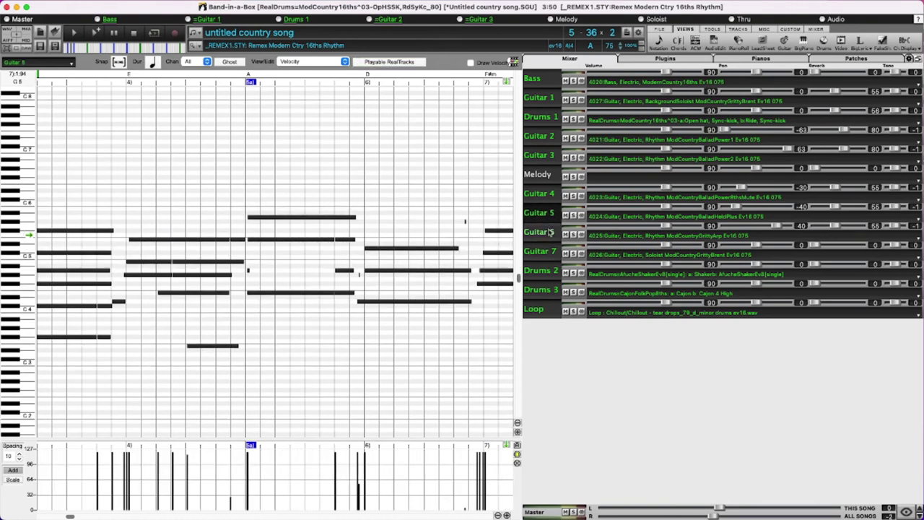
click(550, 231)
click(548, 252)
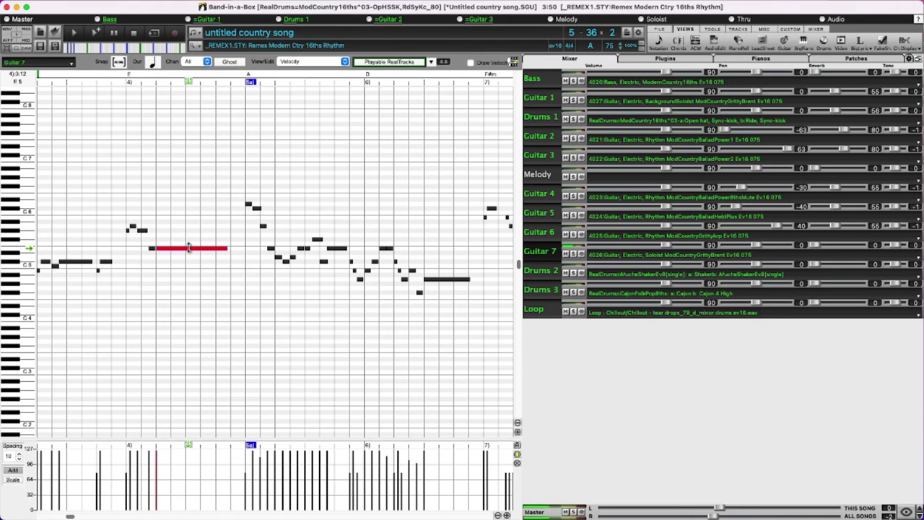
click(248, 204)
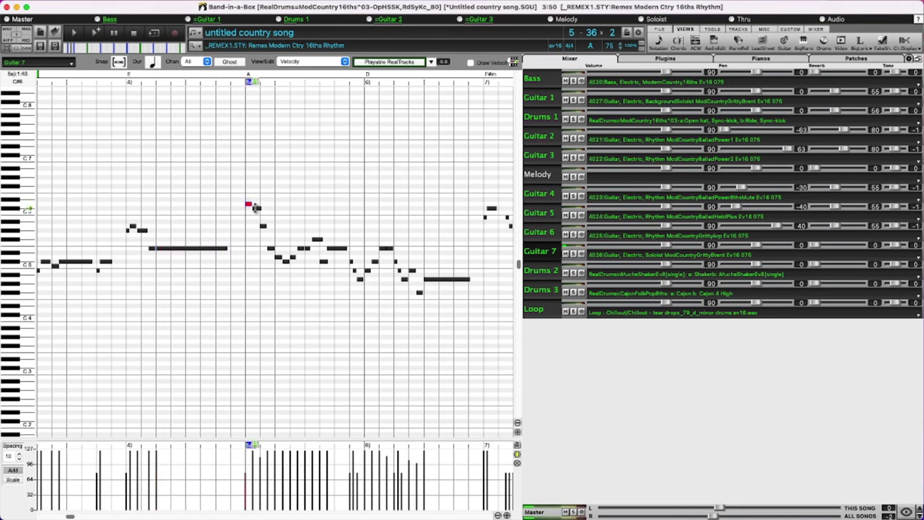
click(256, 208)
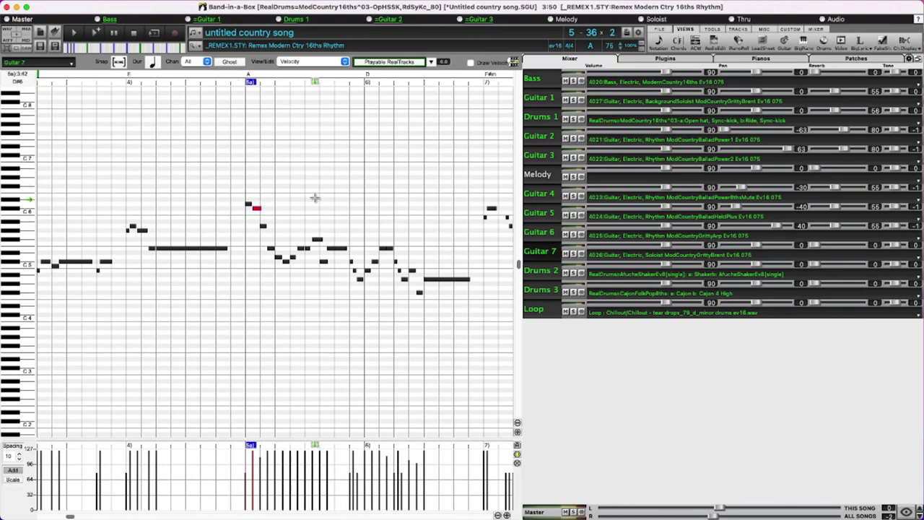
Step: Create a mute region for the RealTrack audio of Guitar 7 starting at bar 5
scroll(295, 279, right, 5)
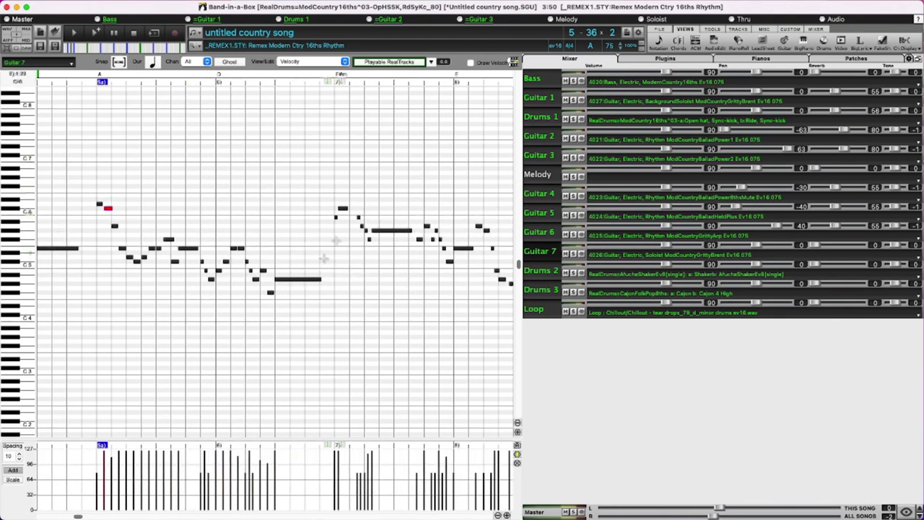
scroll(145, 119, left, 3)
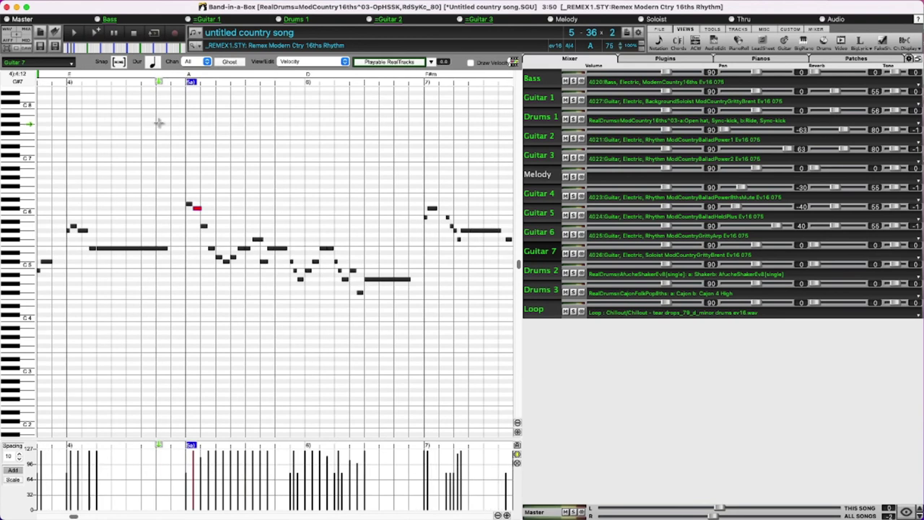
right_click(184, 89)
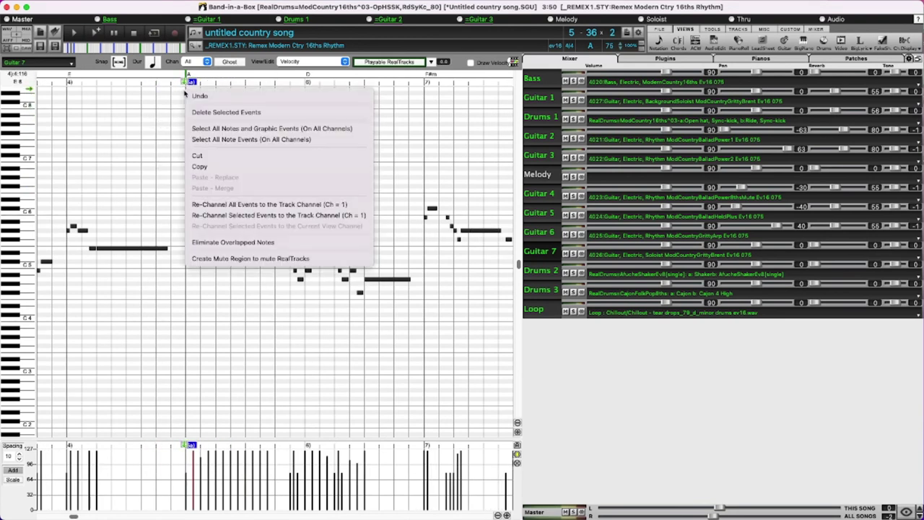
click(234, 260)
Step: Extend the Guitar 7 RealTrack mute region from bar 5 past the start of bar 11
scroll(264, 161, right, 5)
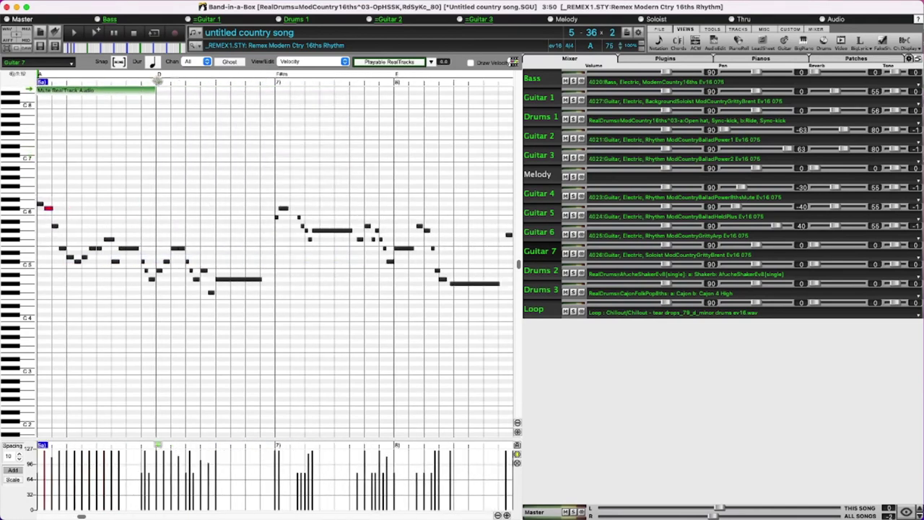
scroll(144, 106, left, 2)
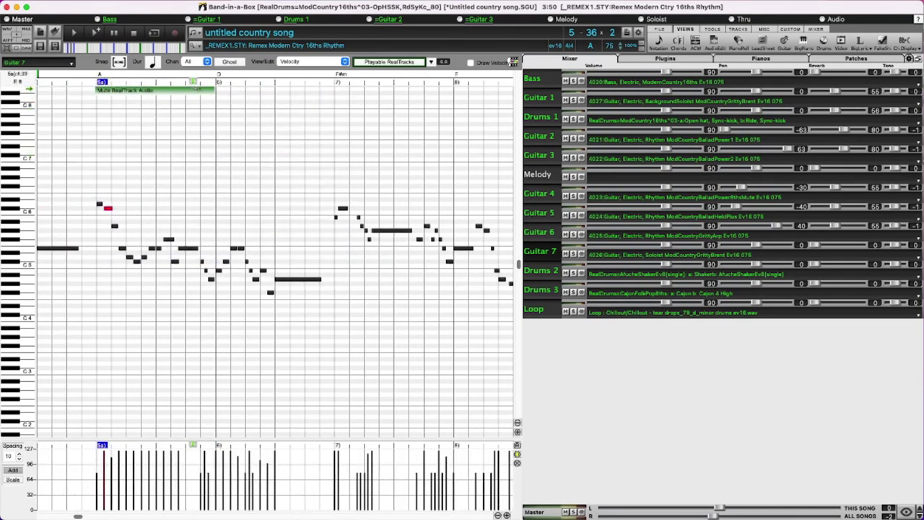
drag(211, 82, 424, 85)
scroll(402, 94, right, 1)
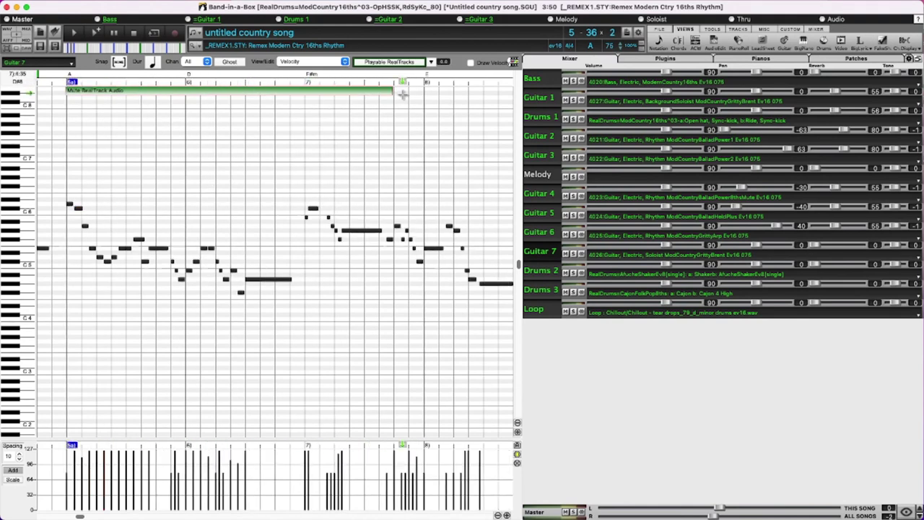
scroll(402, 94, right, 1)
scroll(343, 124, right, 5)
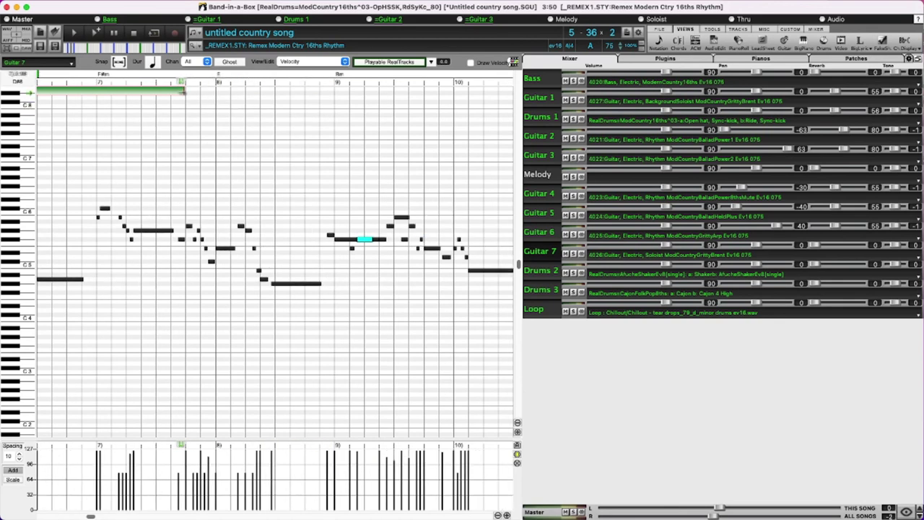
drag(187, 87, 462, 85)
scroll(315, 103, right, 5)
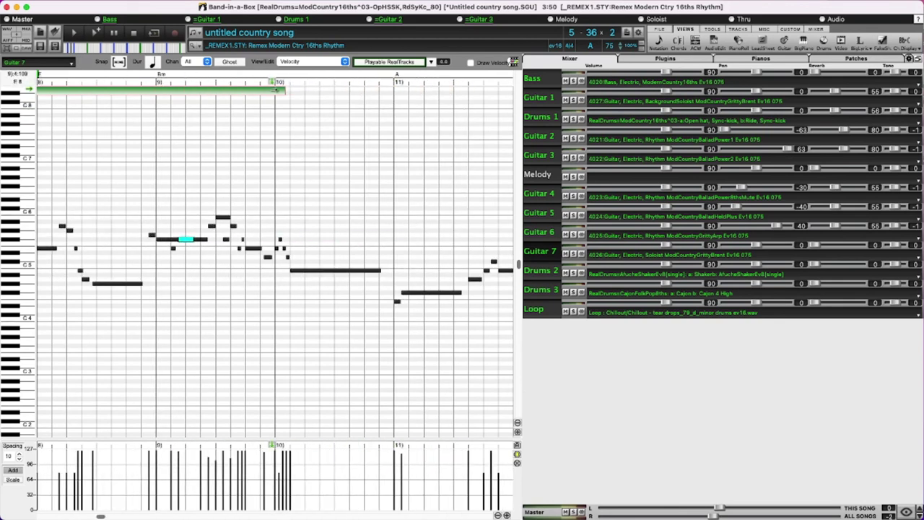
drag(279, 87, 426, 87)
scroll(329, 97, right, 8)
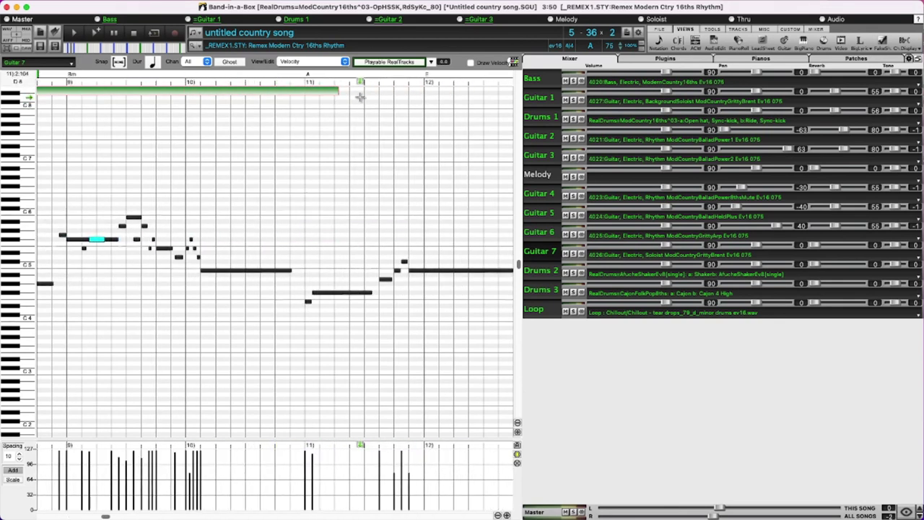
drag(38, 264, 308, 96)
Step: Play the song from before bar 5 into the muted Guitar 7 region to check the mute
scroll(299, 128, left, 10)
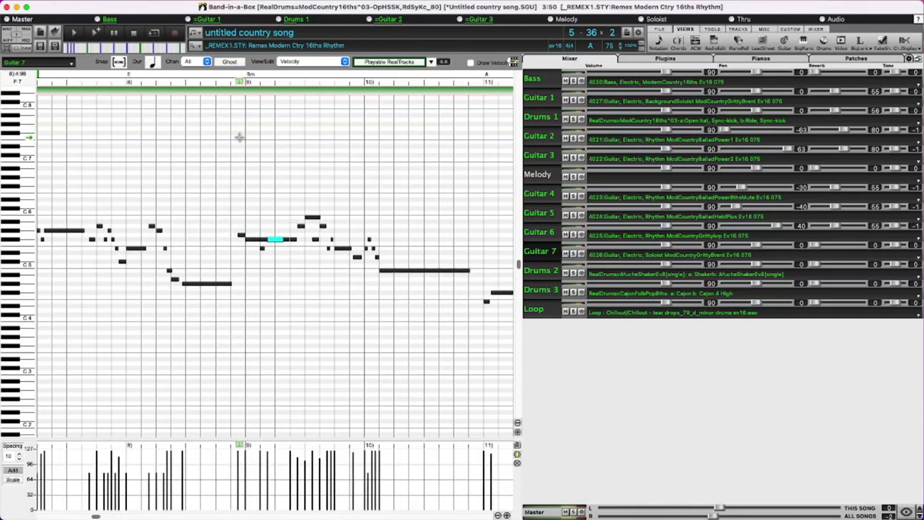
scroll(205, 142, left, 6)
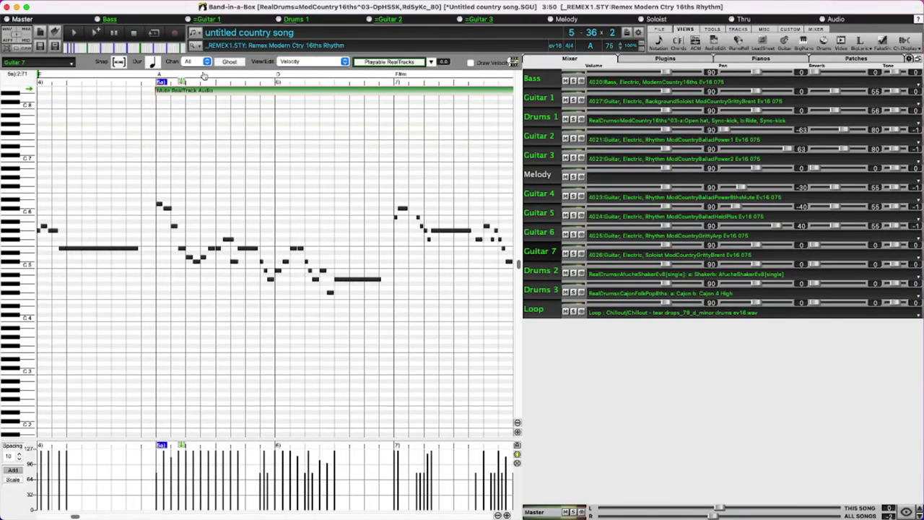
drag(246, 81, 208, 80)
key(space)
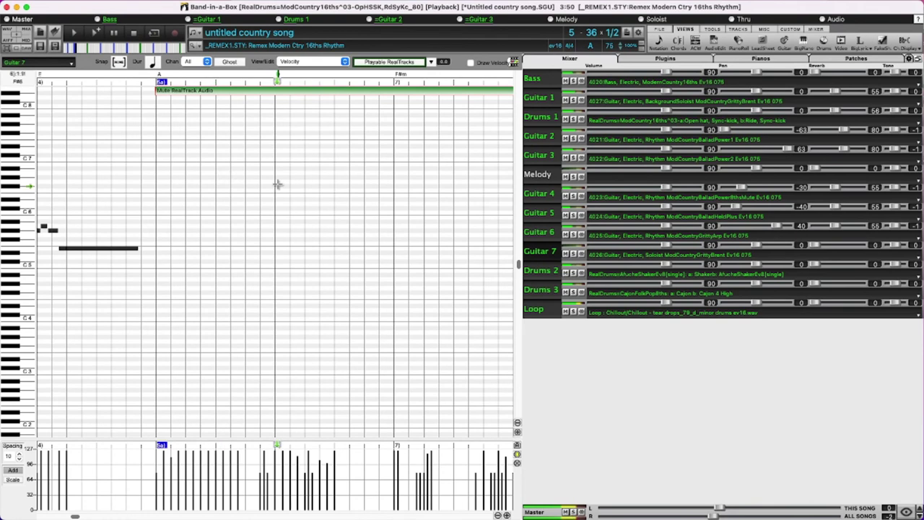
key(space)
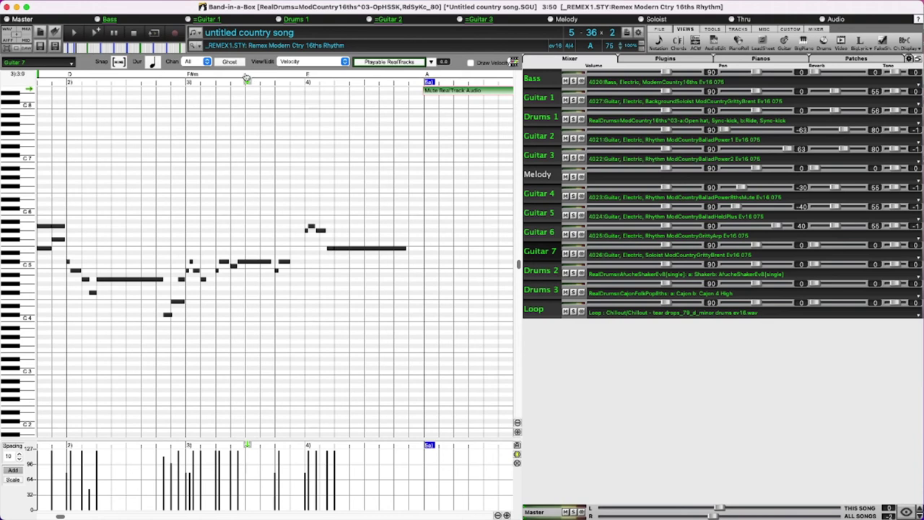
key(space)
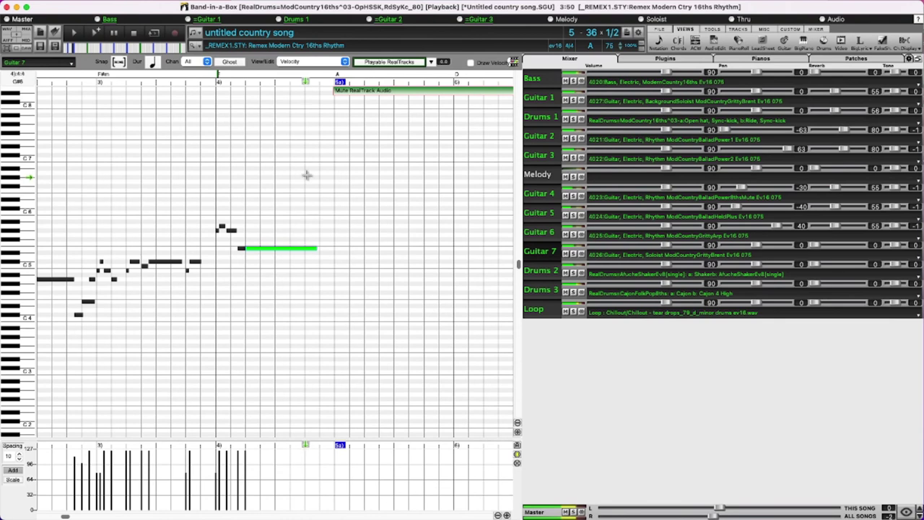
key(space)
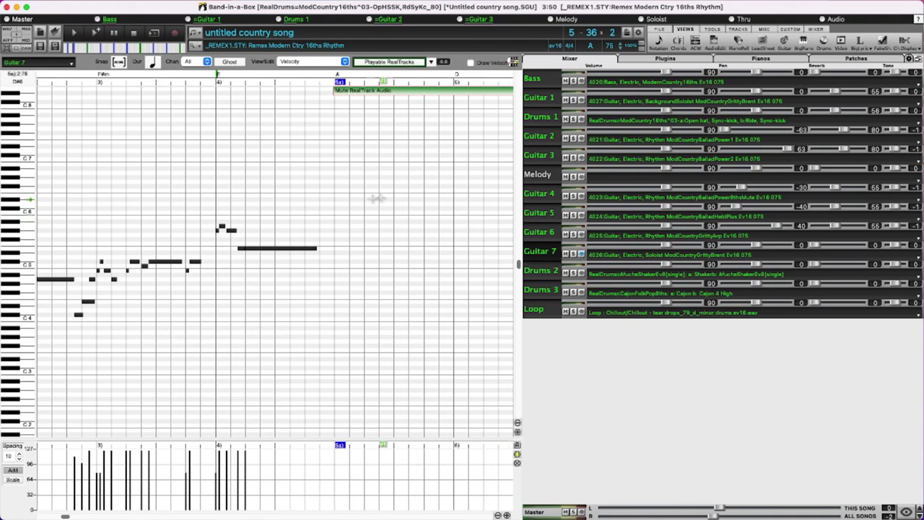
Step: Audition the long final note of bar 4, and insert an A4 note at bar 5 lasting the full bar
scroll(182, 223, left, 3)
scroll(264, 210, right, 5)
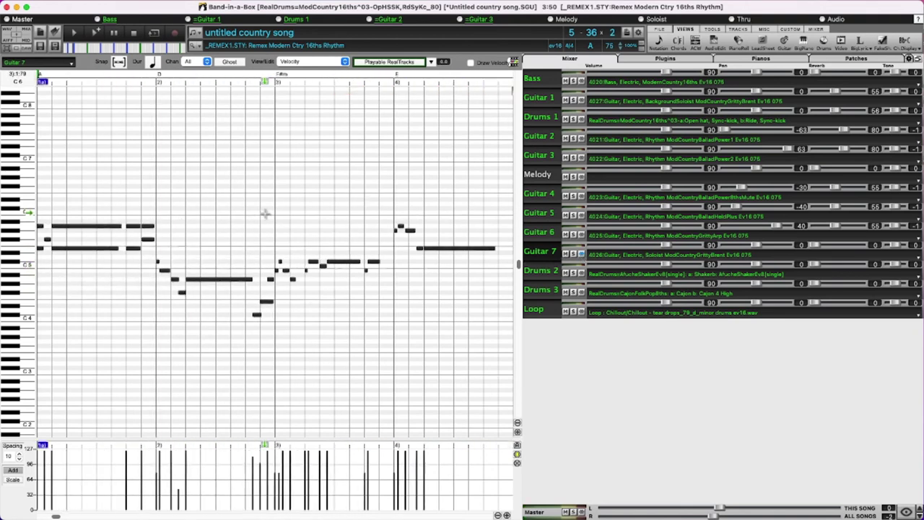
scroll(264, 210, left, 7)
scroll(306, 134, right, 5)
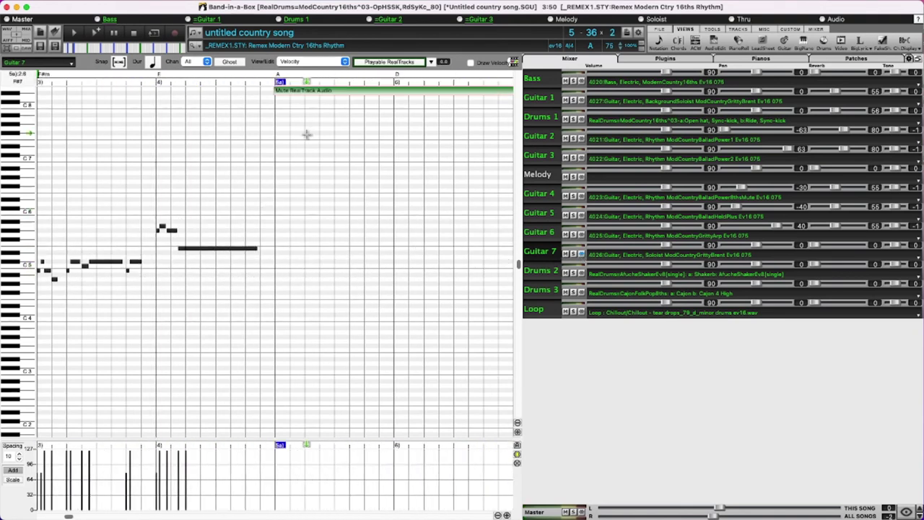
click(211, 248)
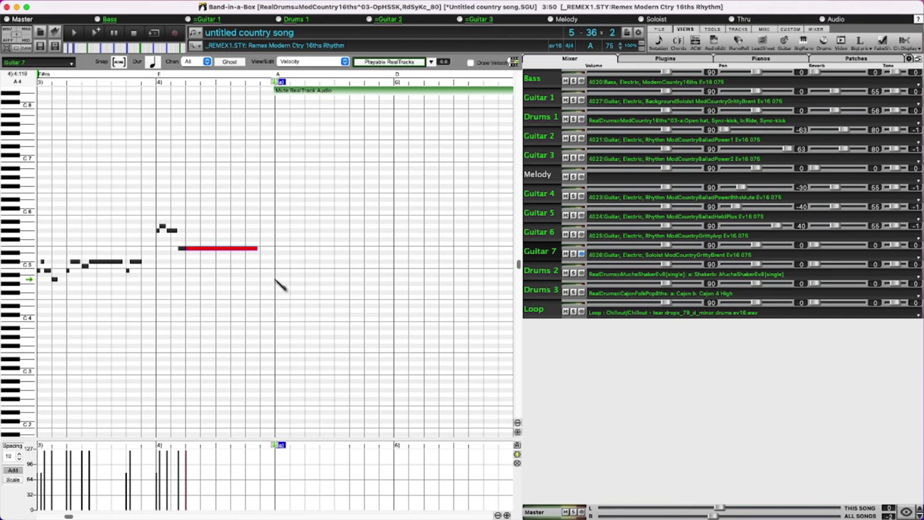
click(275, 280)
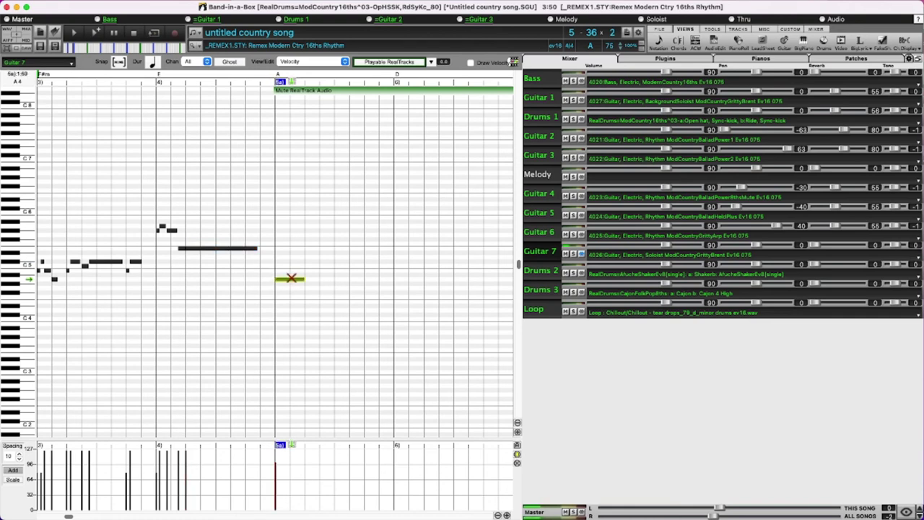
drag(304, 279, 394, 281)
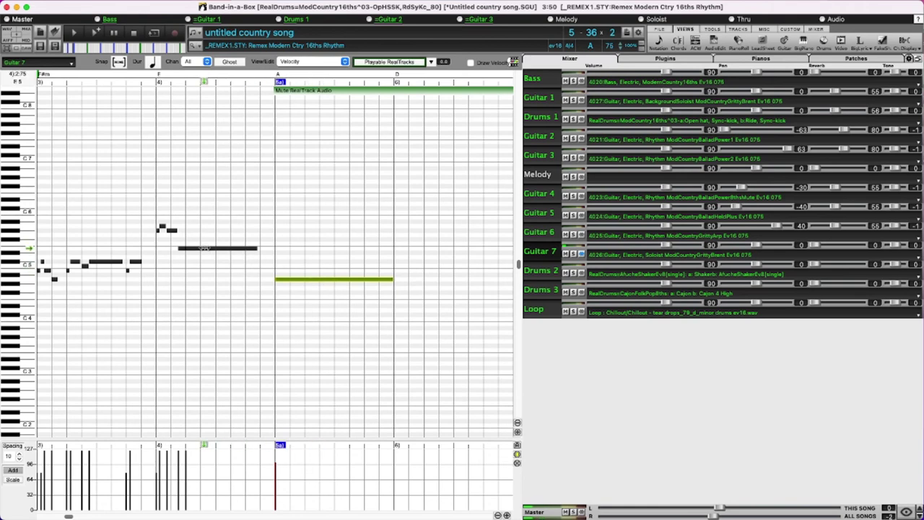
Step: Audition the last note of bar 4 and the new A4 note, and play back the transition into bar 5
click(217, 249)
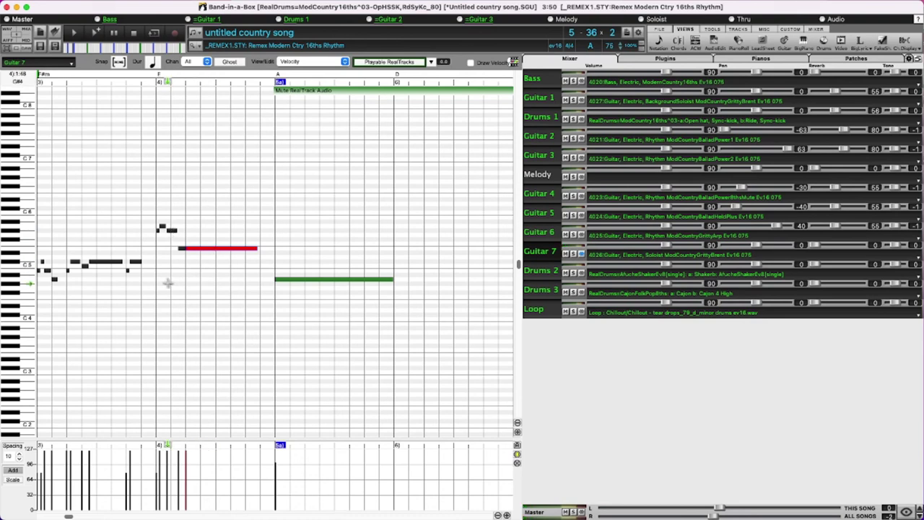
click(333, 278)
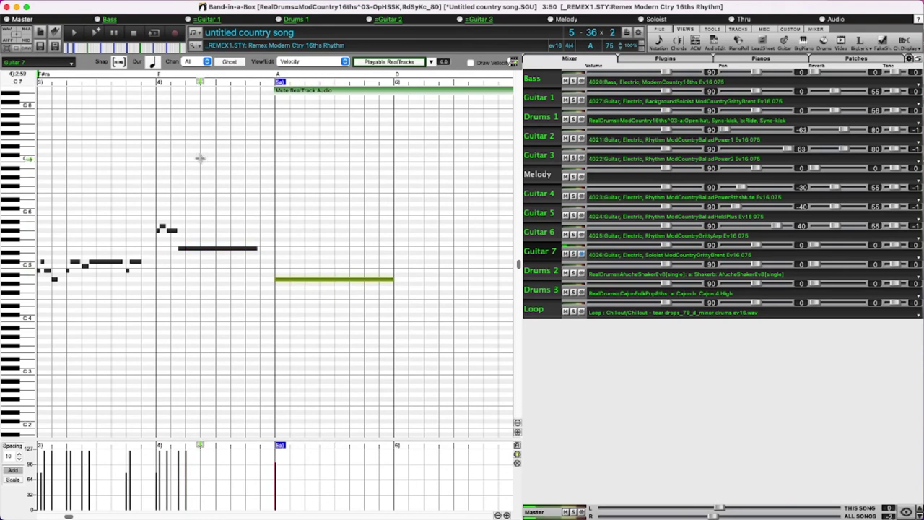
click(158, 76)
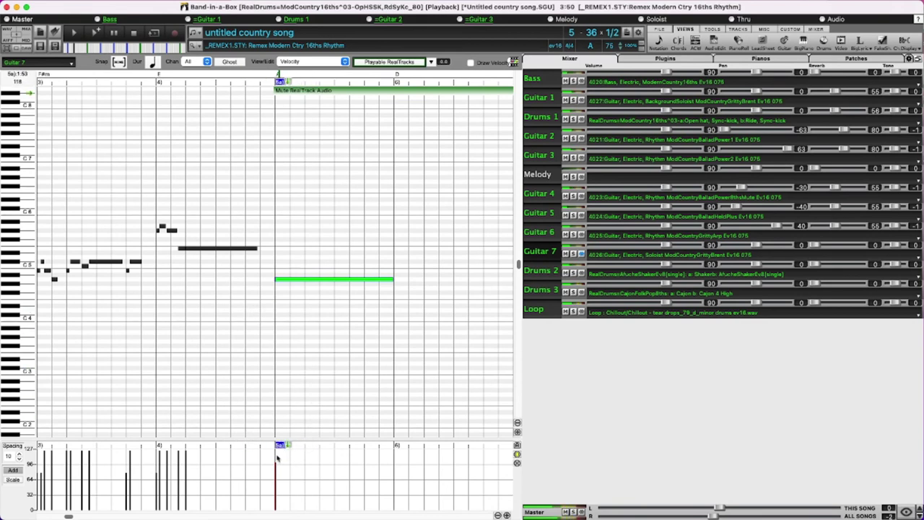
key(space)
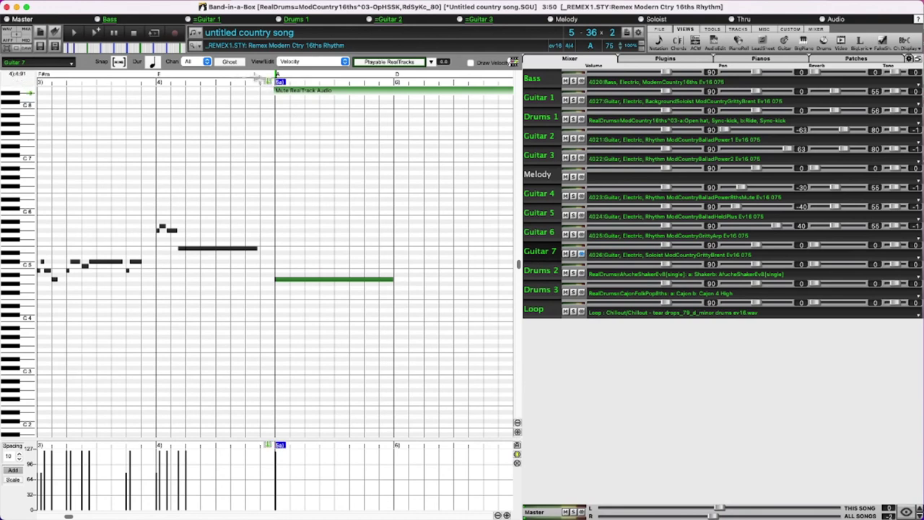
key(space)
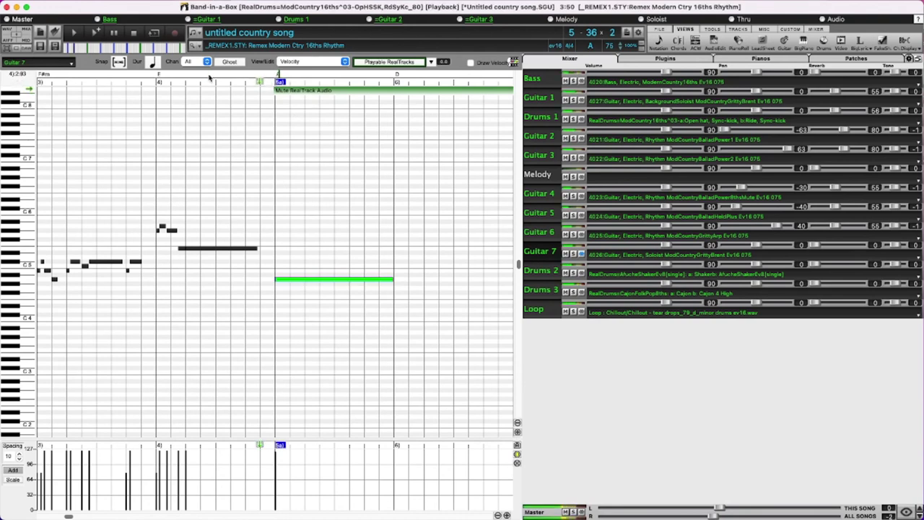
key(space)
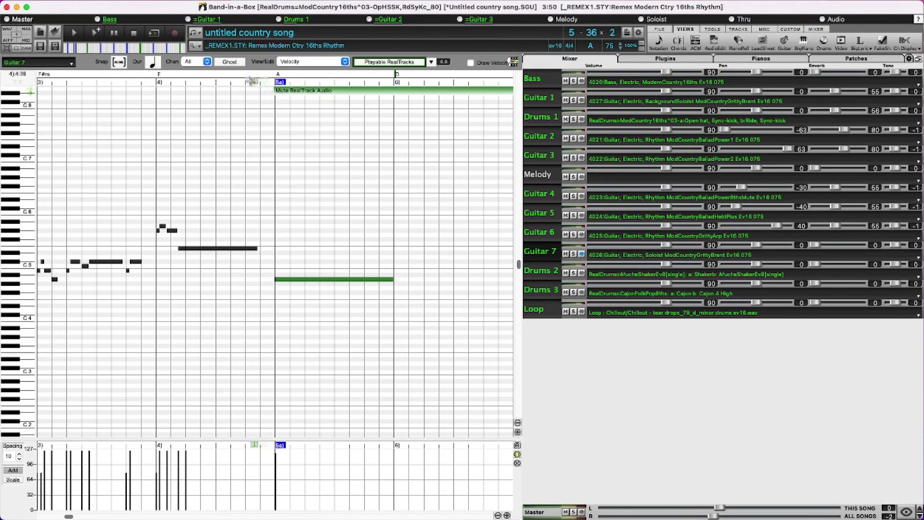
key(space)
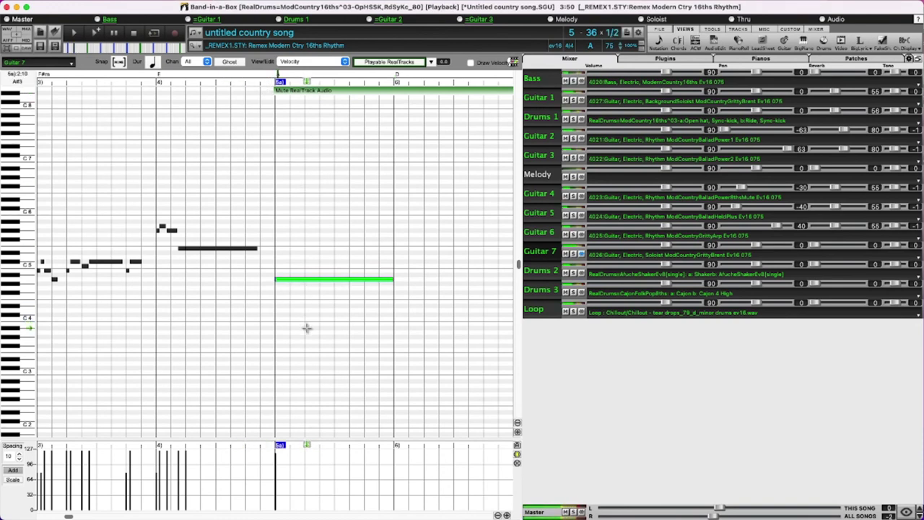
key(space)
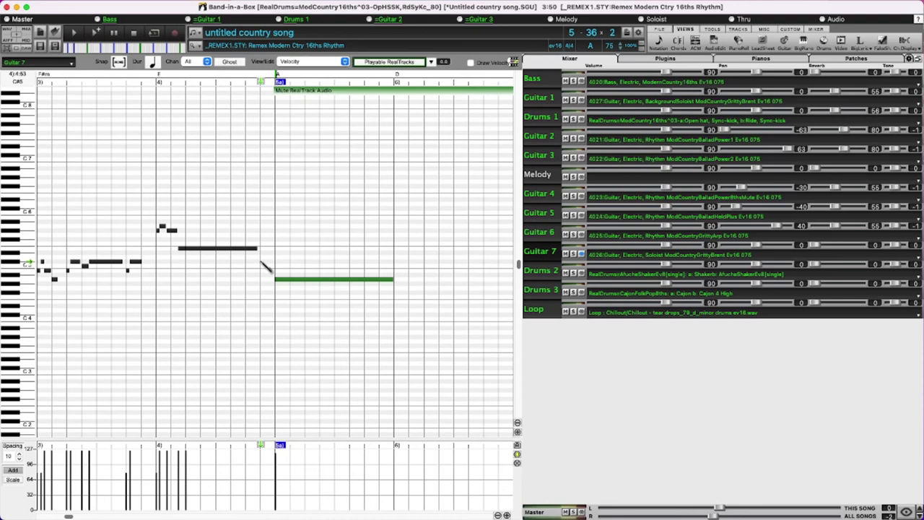
Step: Add a short C#5 note just before bar 5, and show the Pitch Bend events below the Piano Roll
click(261, 261)
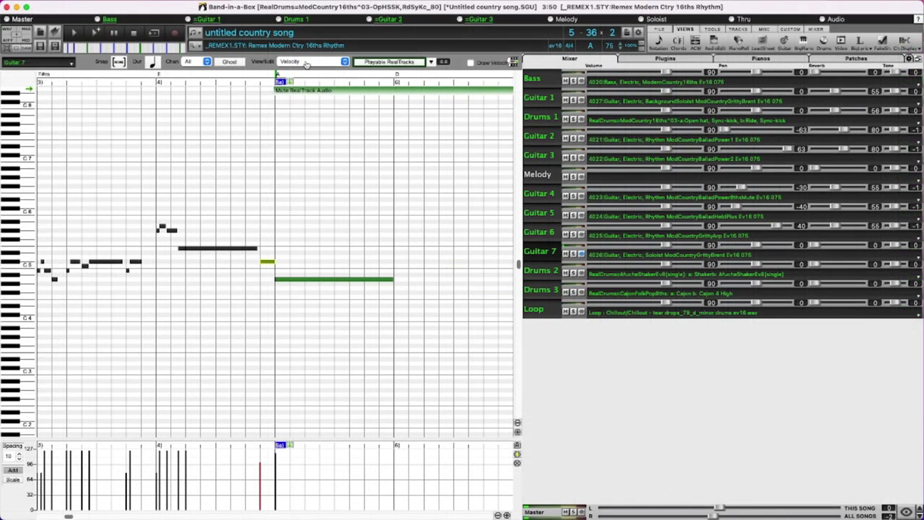
click(306, 64)
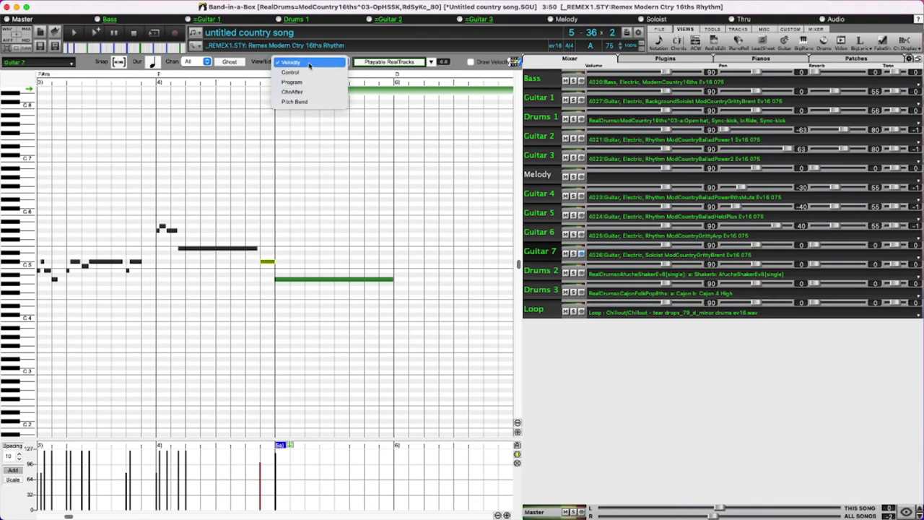
click(310, 102)
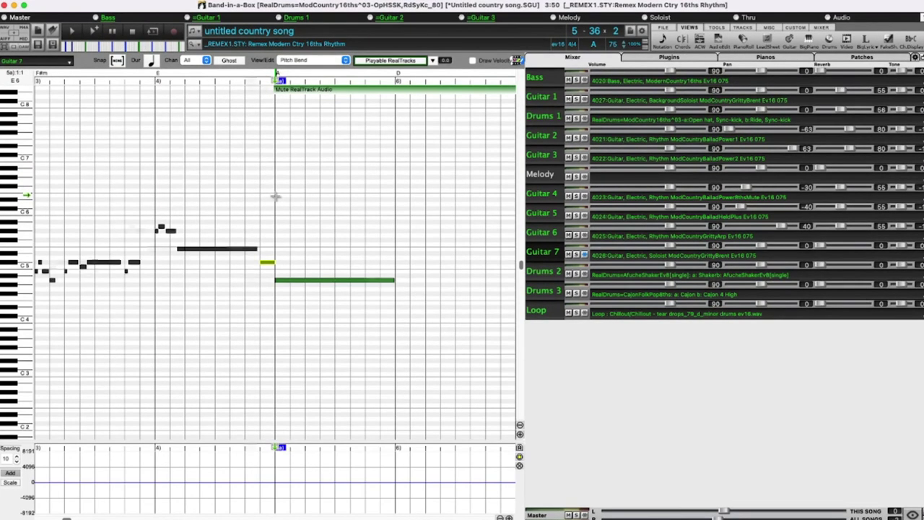
Step: Draw a downward pitch bend to about -8192 midway through the C#5 note, and play back the result
scroll(238, 196, up, 2)
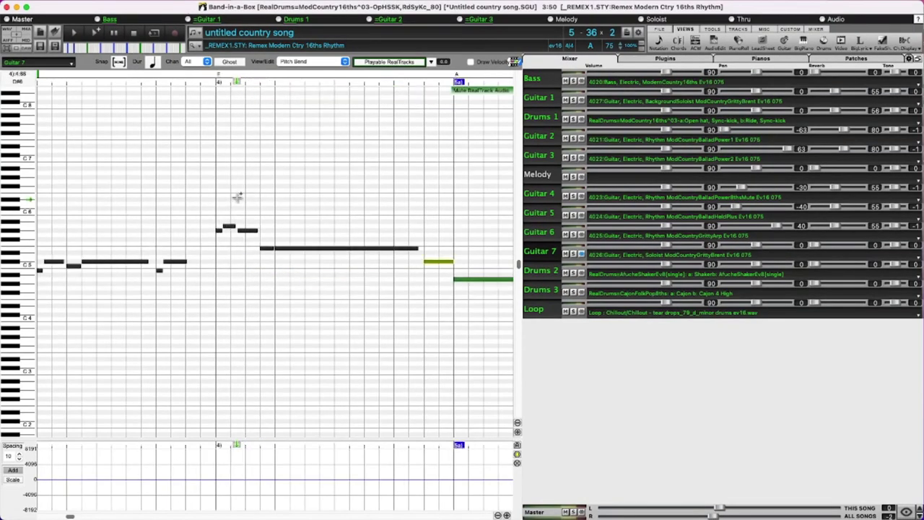
scroll(390, 195, left, 4)
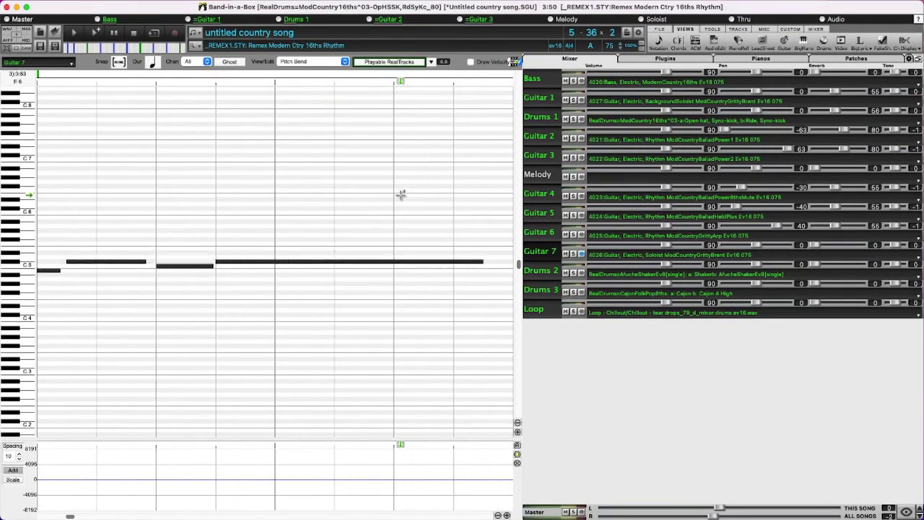
scroll(398, 197, right, 4)
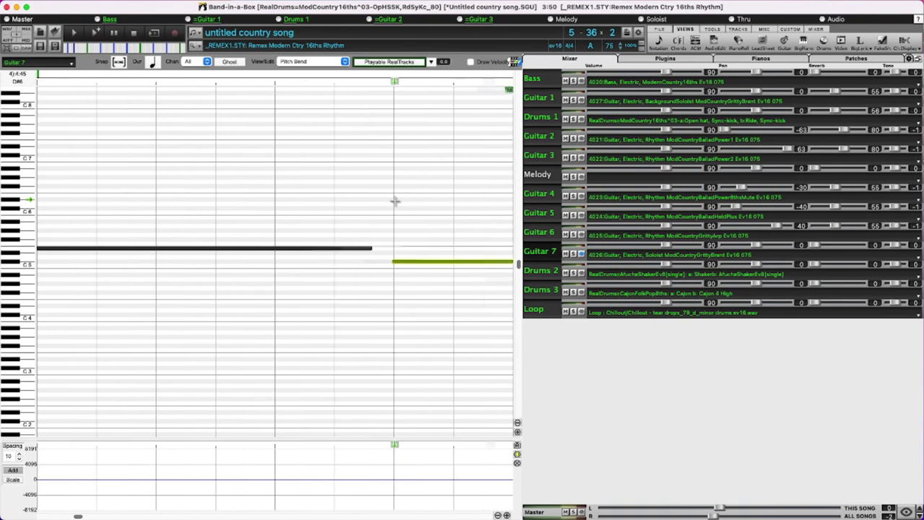
scroll(395, 200, right, 4)
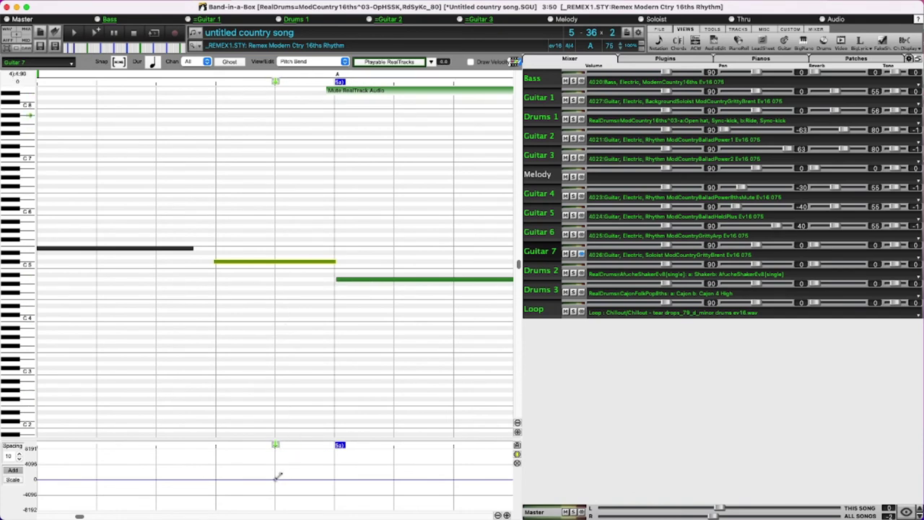
mouse_move(277, 477)
mouse_down()
mouse_move(283, 517)
mouse_move(296, 514)
mouse_up()
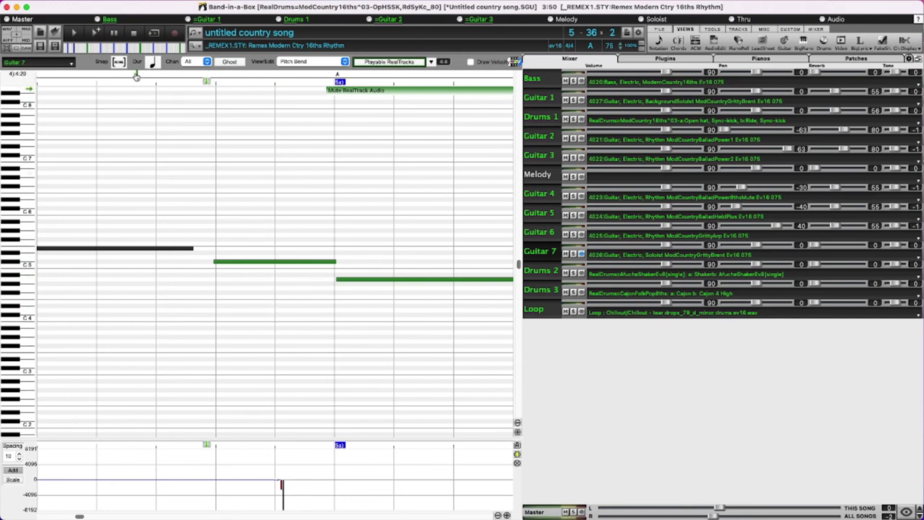
key(space)
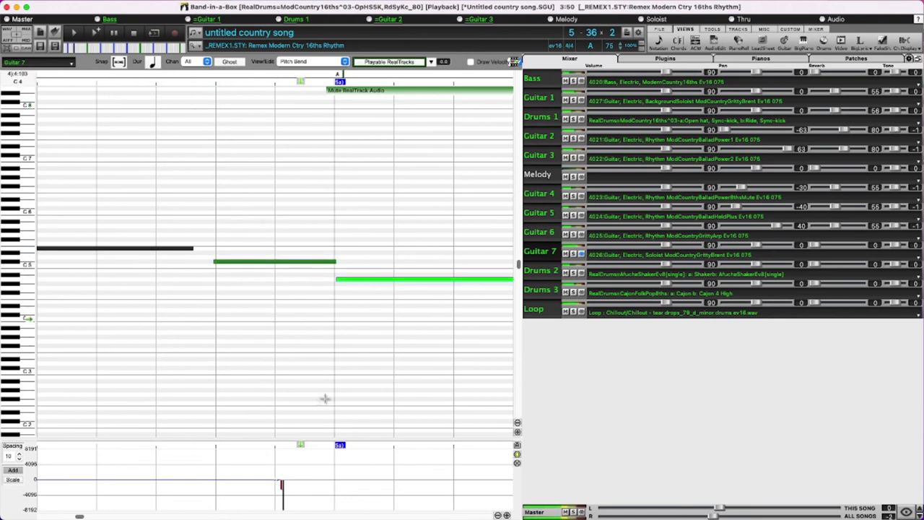
key(space)
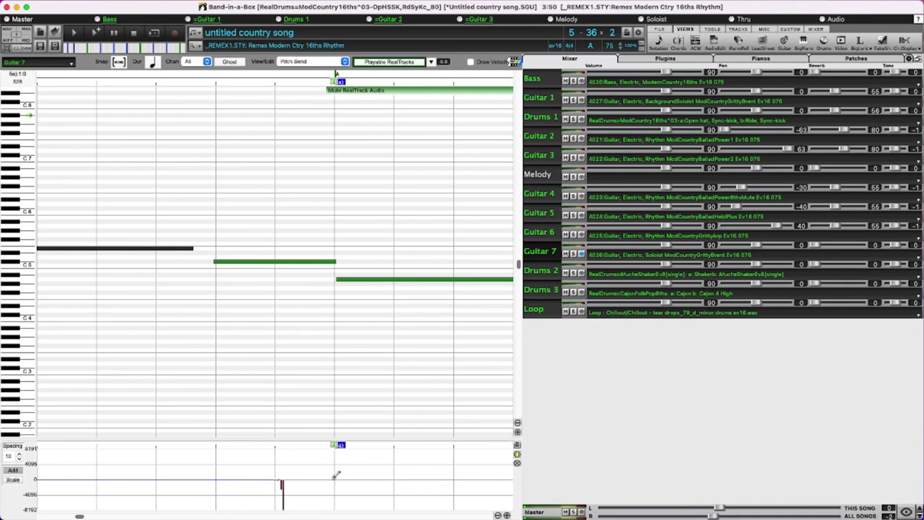
Step: Add a pitch bend event near zero at the start of bar 5, and play back the transition twice
click(336, 475)
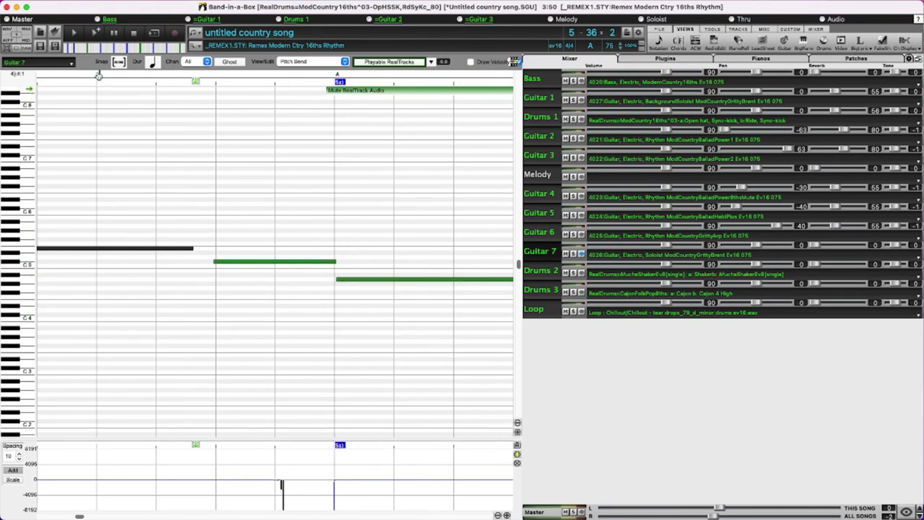
key(space)
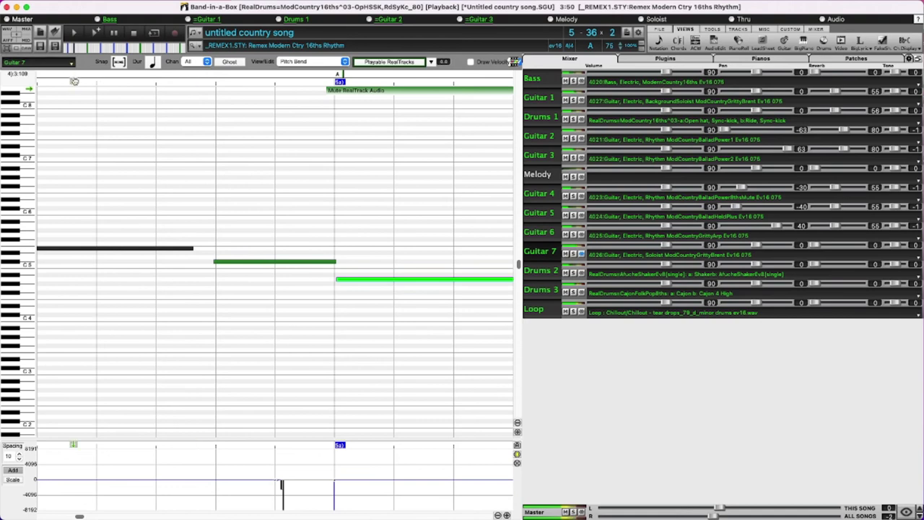
key(space)
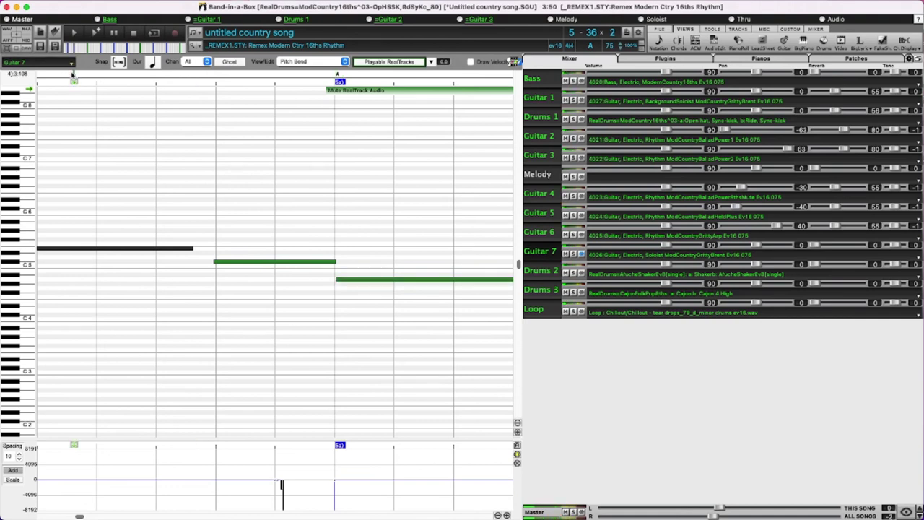
key(space)
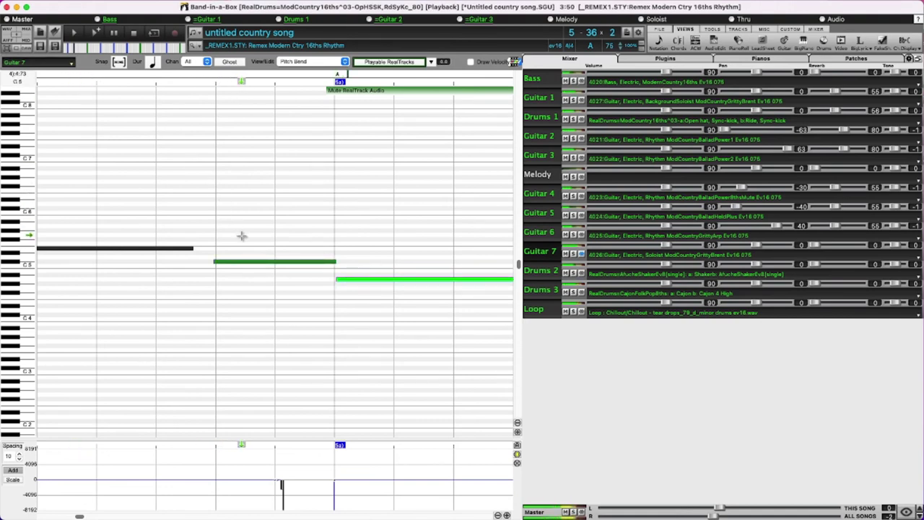
key(space)
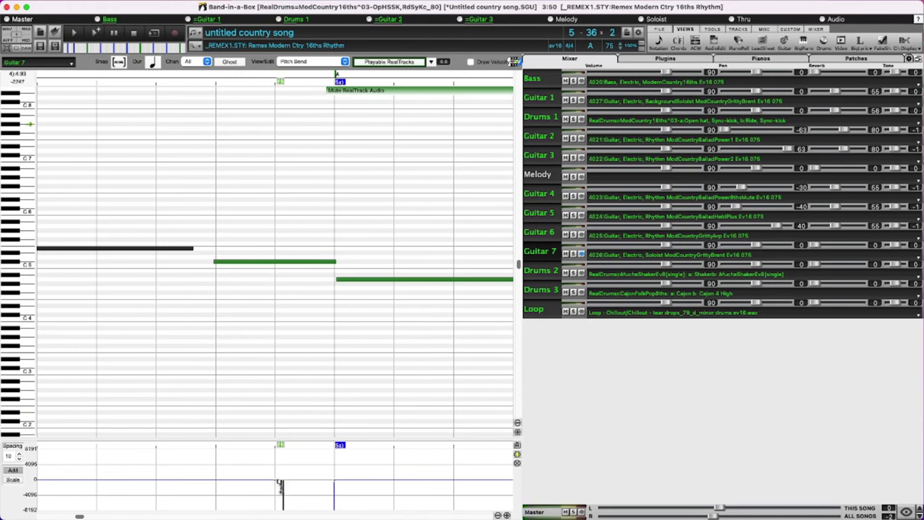
Step: Draw extra pitch bend events to fill in the downward slope during the C#5 note, and play back the result
drag(282, 485, 284, 497)
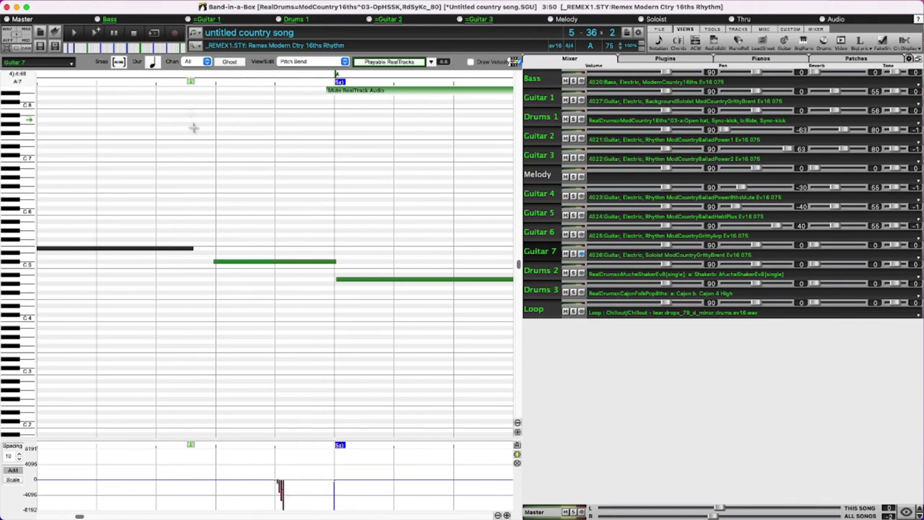
click(186, 75)
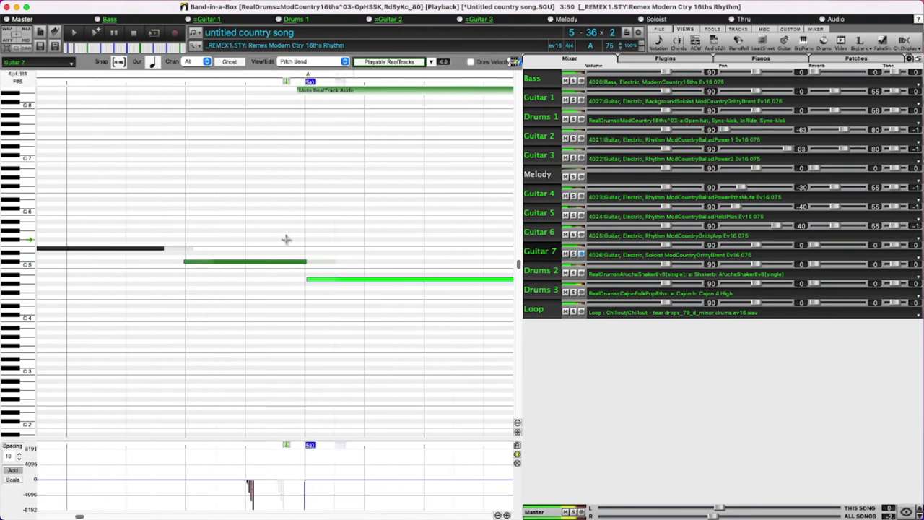
key(Escape)
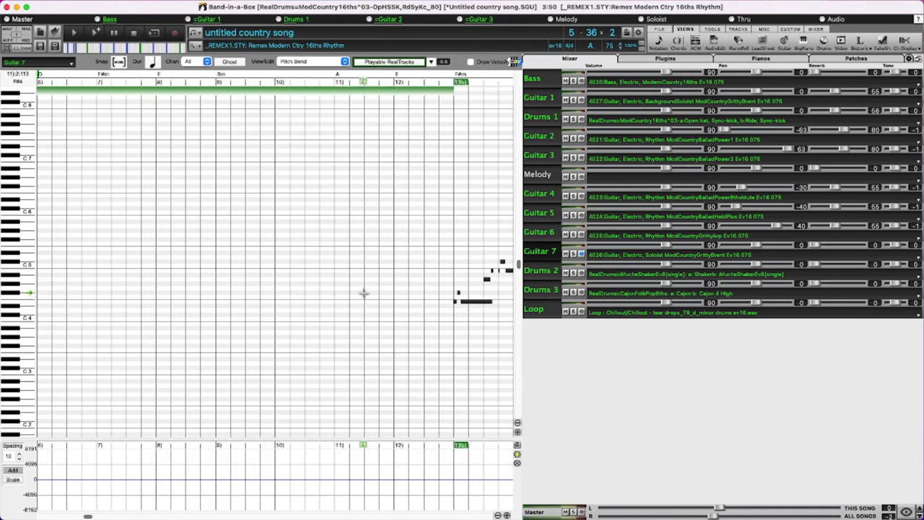
Step: Solo Guitar 7, play back its phrase into the new notes at bar 5, and clear the solo
scroll(369, 290, left, 5)
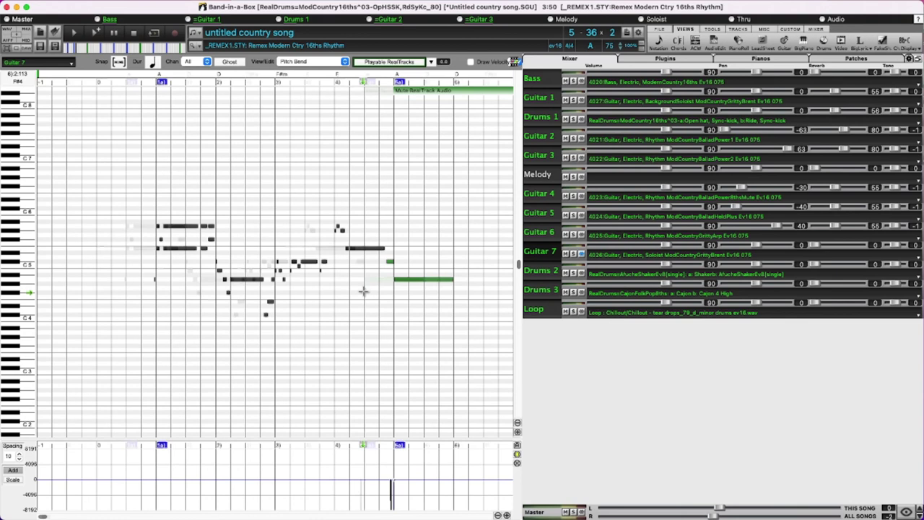
click(573, 254)
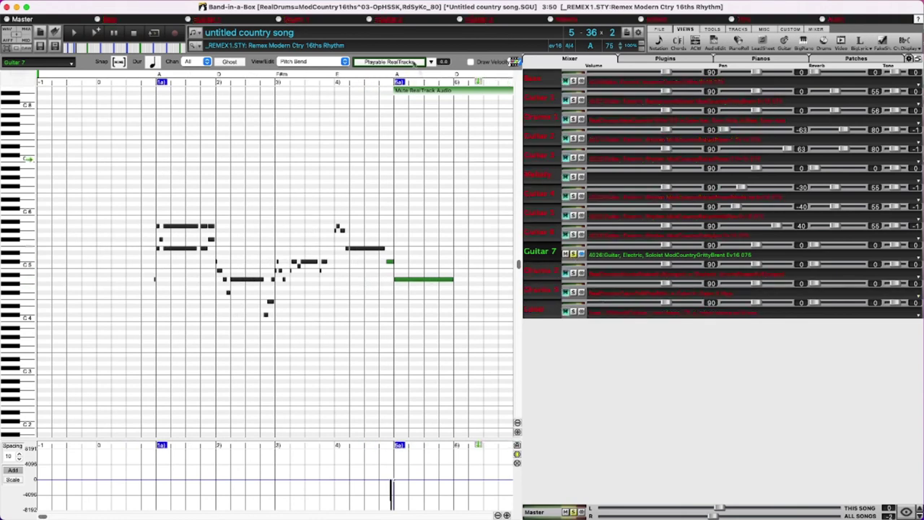
key(space)
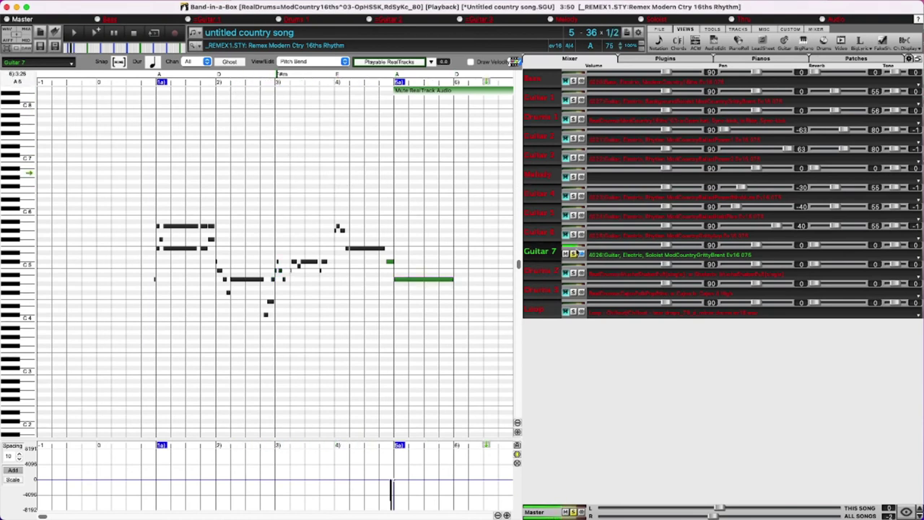
click(573, 255)
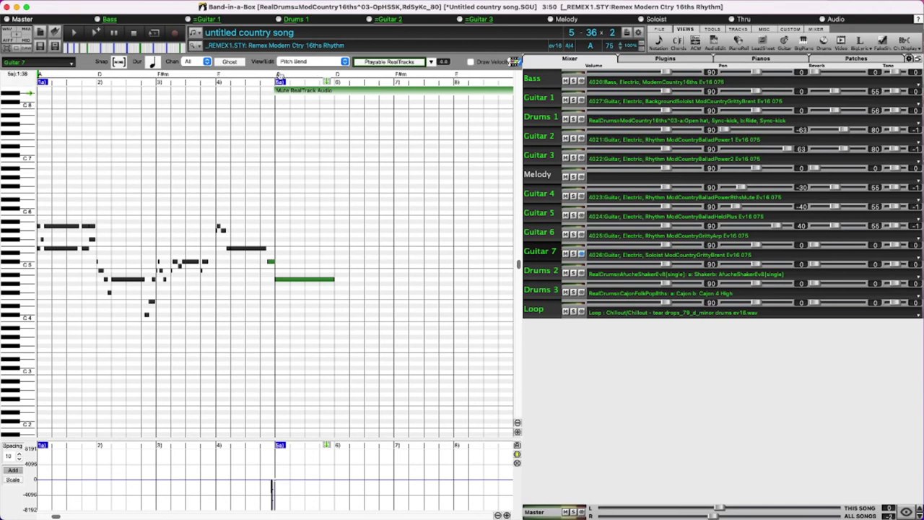
Step: Play the song from bar 5 while soloing Guitar 6 and Guitar 5 in turn, and leave Guitar 6 soloed
click(279, 75)
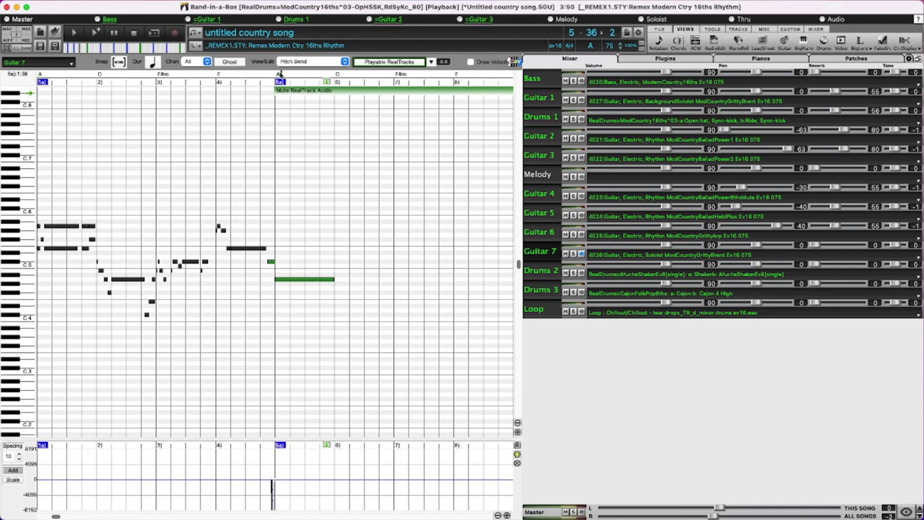
click(573, 235)
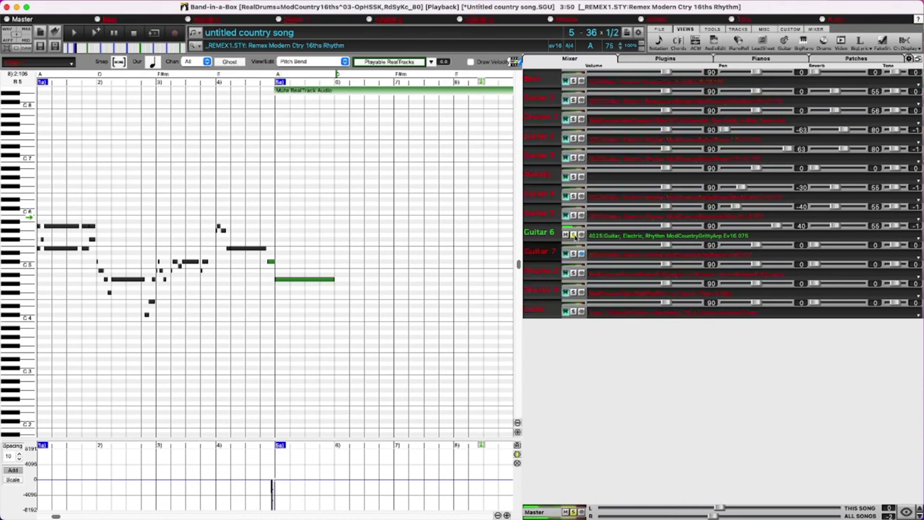
click(573, 215)
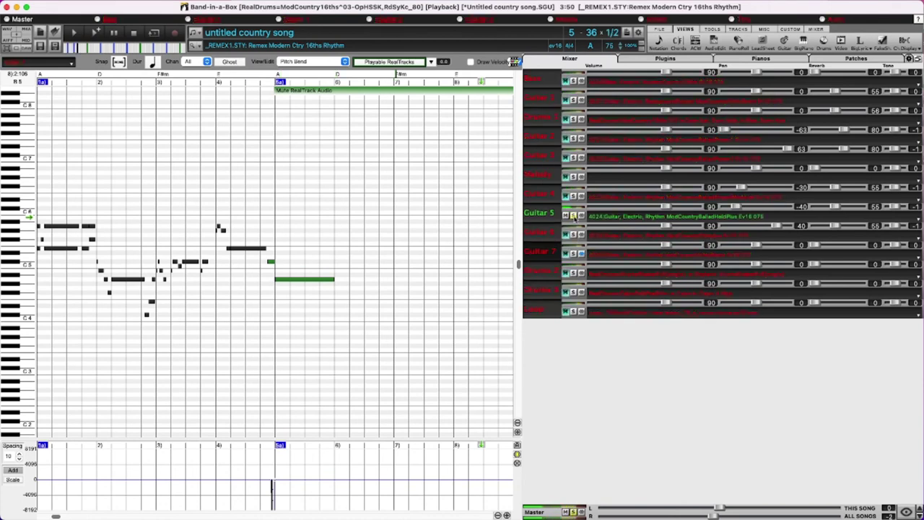
click(574, 235)
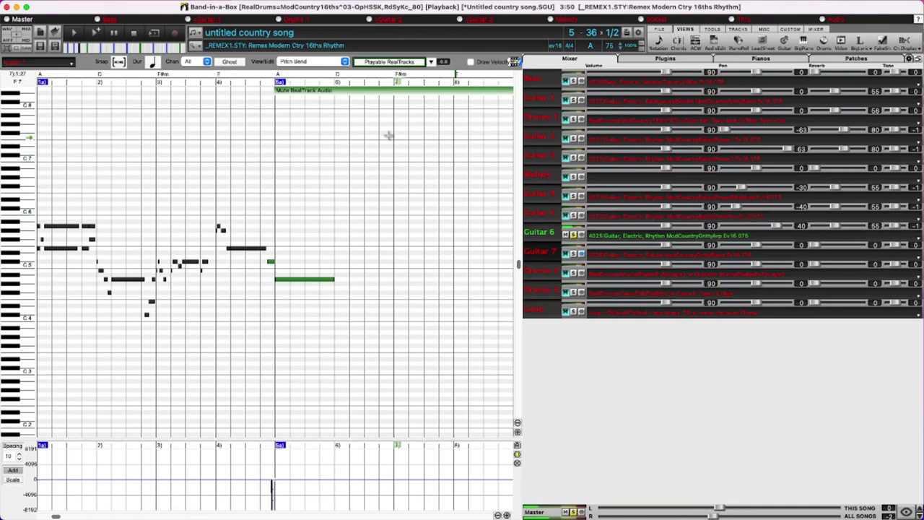
Step: Play the soloed Guitar 6 from bar 5, show its notes in the Piano Roll, and stop playback
click(280, 76)
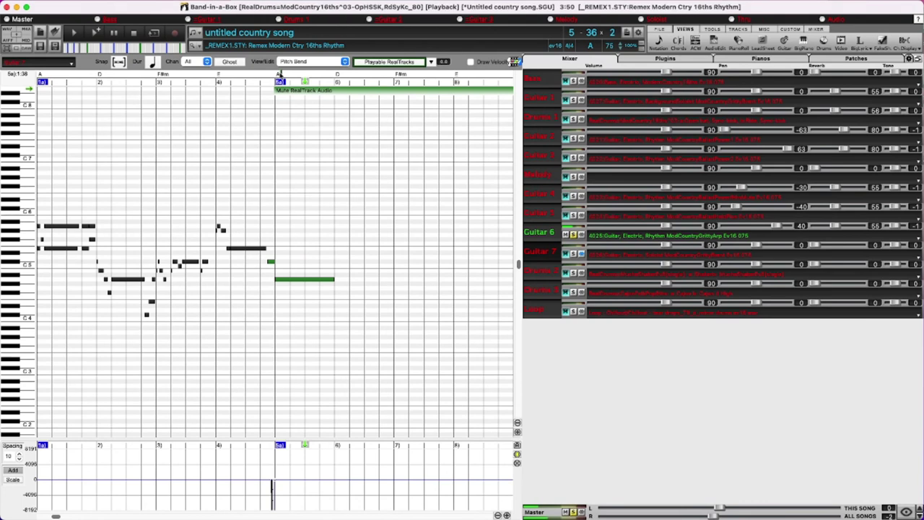
click(551, 235)
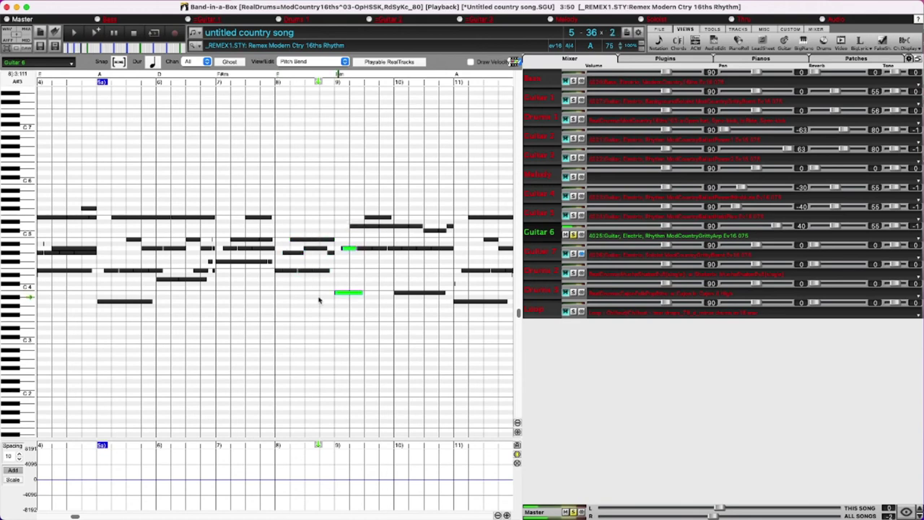
click(133, 33)
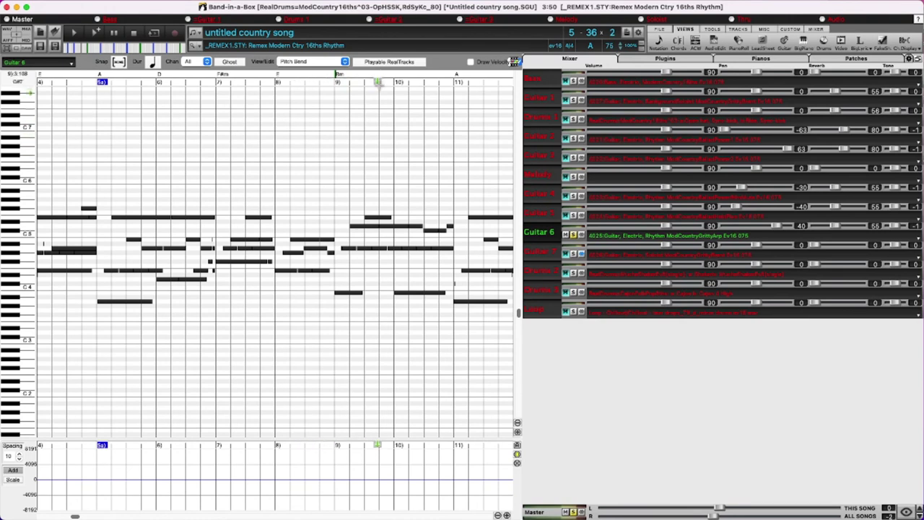
Step: Enable Playable RealTracks with a Hi-Q patch plugin for Guitar 6, and create a RealTrack mute region spanning bars 5 to 8
click(388, 62)
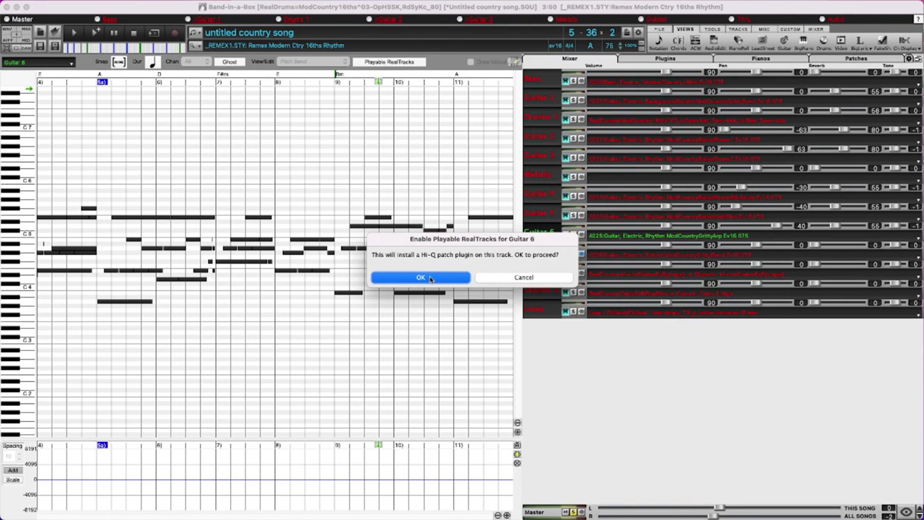
click(433, 279)
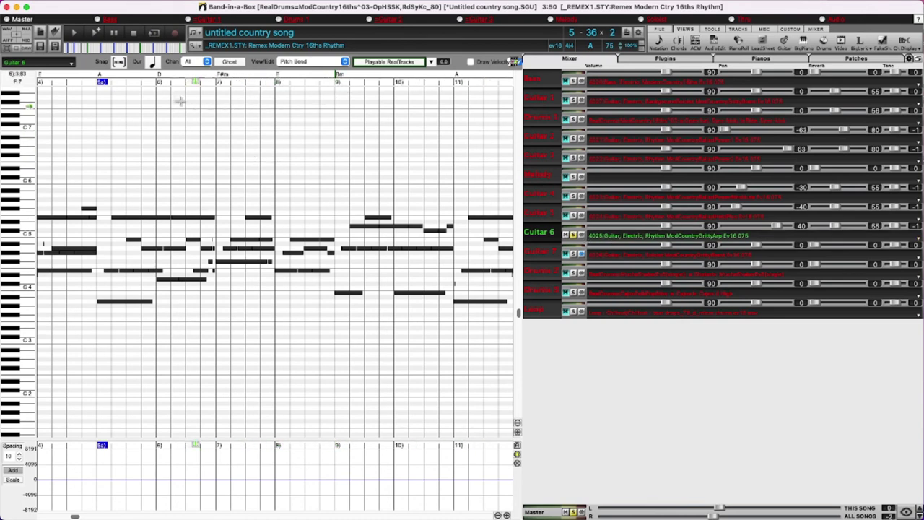
right_click(95, 93)
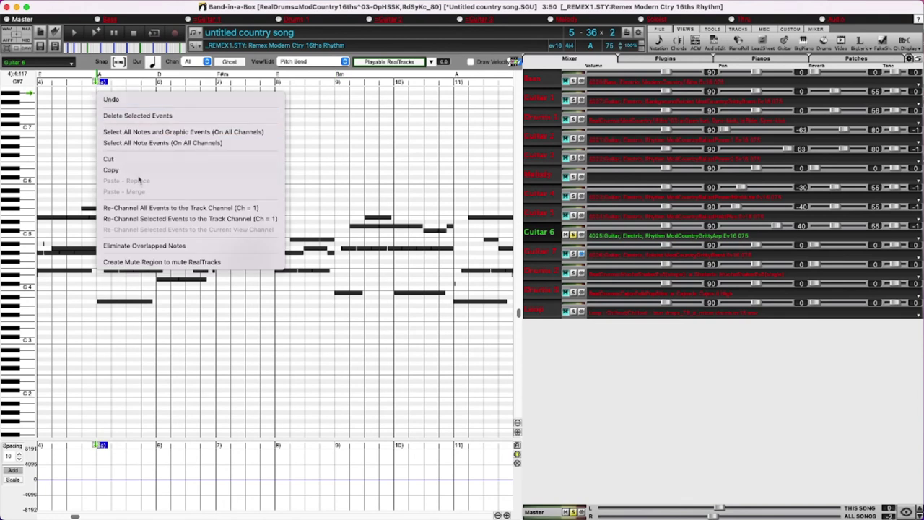
click(155, 262)
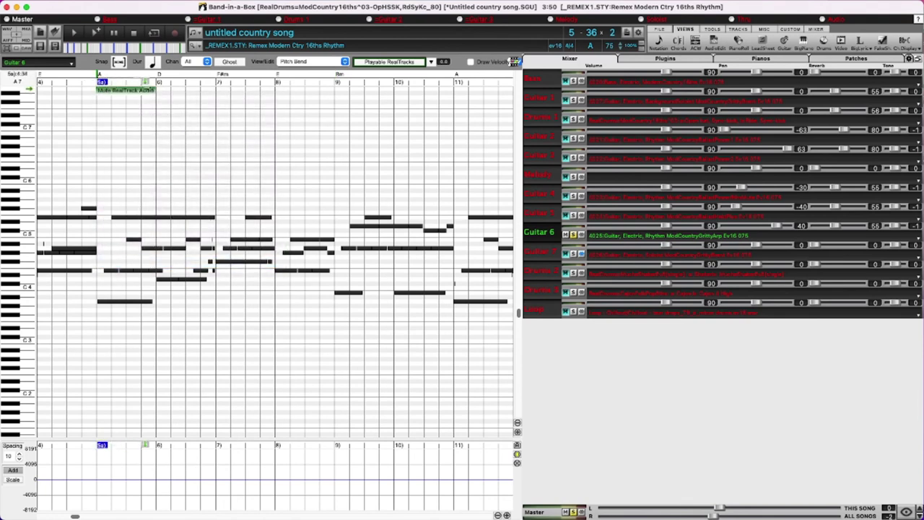
drag(155, 85, 337, 89)
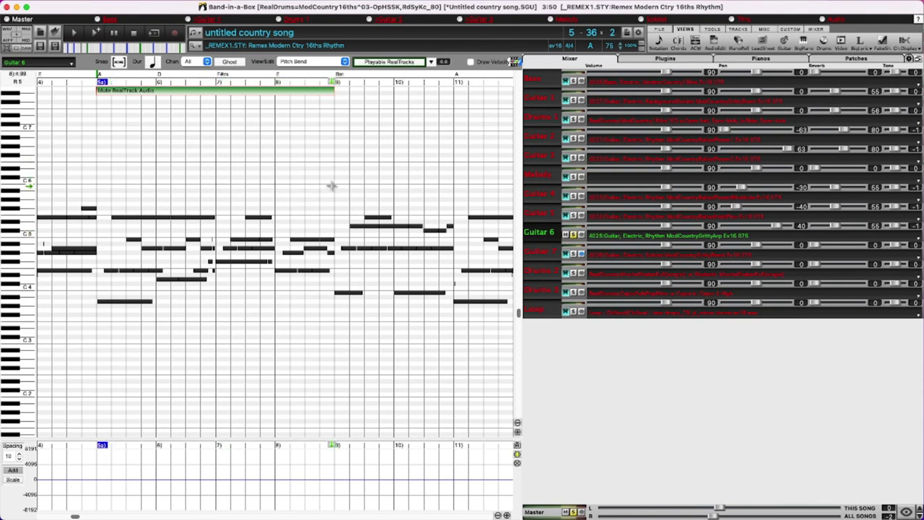
Step: Select all Guitar 6 notes in bars 5 to 8 and change them to Playable notes
drag(331, 185, 96, 327)
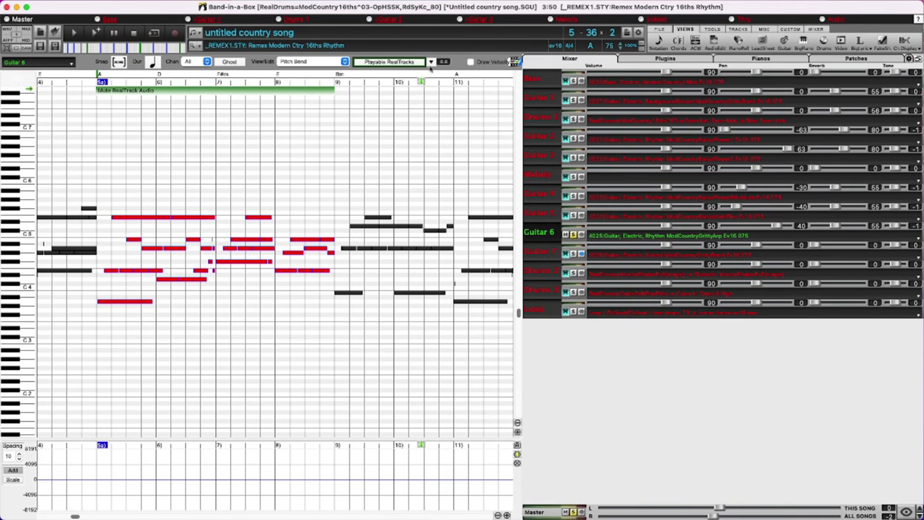
click(431, 62)
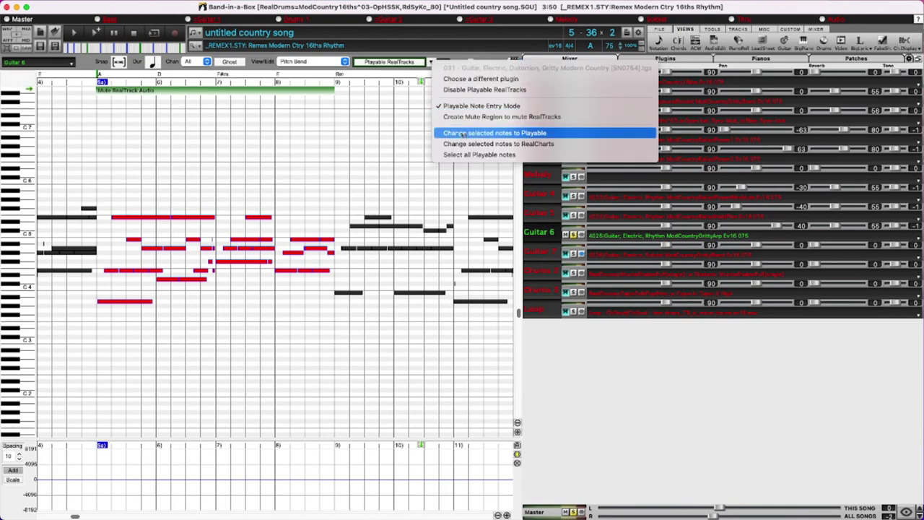
click(514, 136)
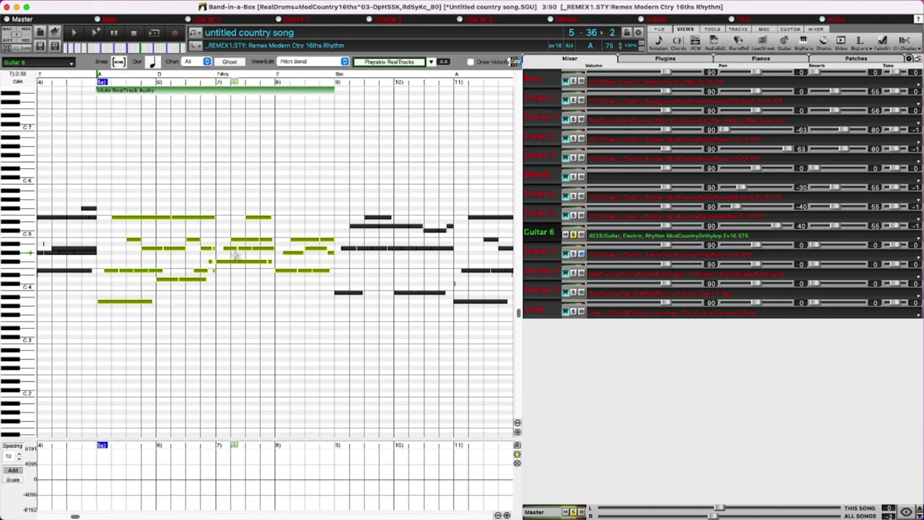
Step: Play back Guitar 6 from bar 4 into the converted notes, and stop playback
scroll(246, 257, left, 3)
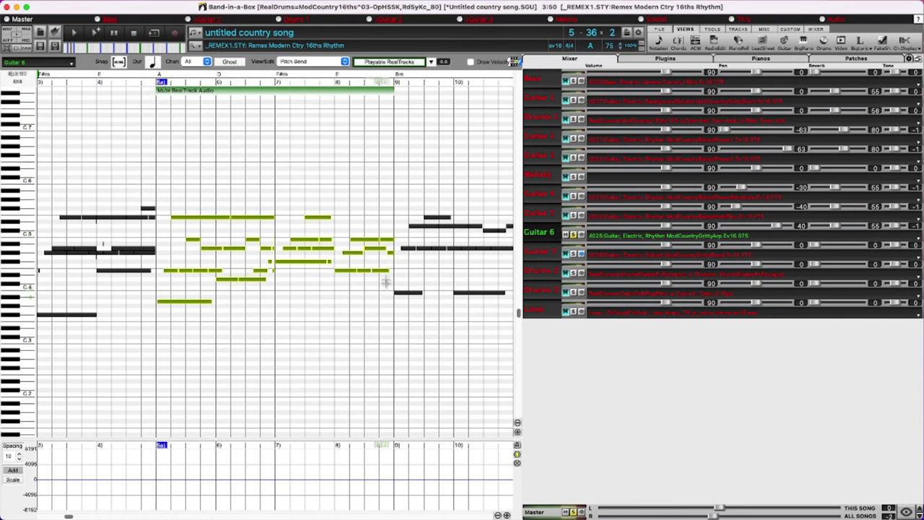
click(99, 74)
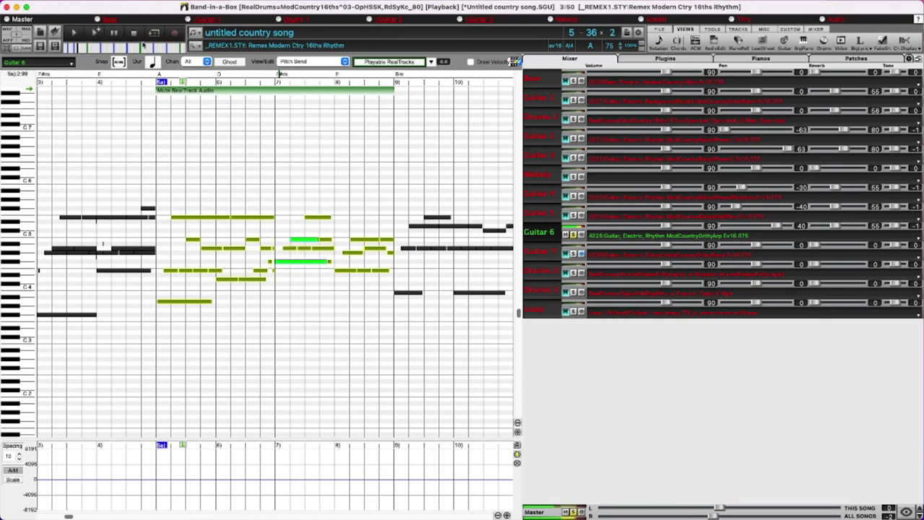
click(135, 36)
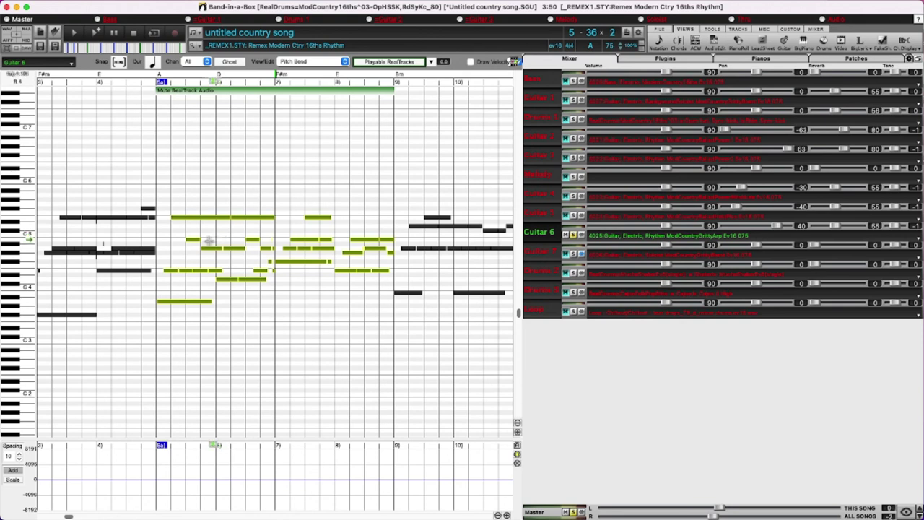
Step: Shift the first A3, E4 and E5 notes of Guitar 6 in bar 5 slightly earlier so they start on the grid lines
scroll(180, 263, left, 1)
scroll(227, 244, left, 6)
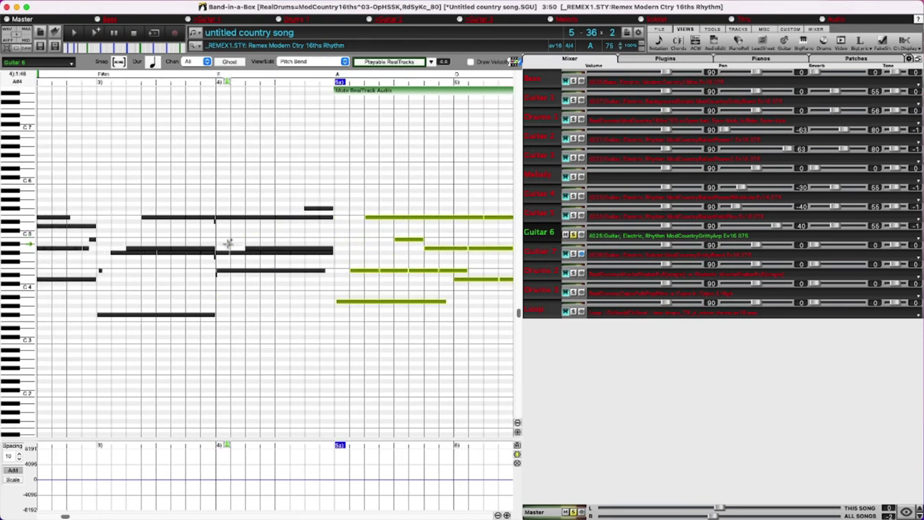
scroll(289, 242, up, 2)
scroll(287, 243, right, 6)
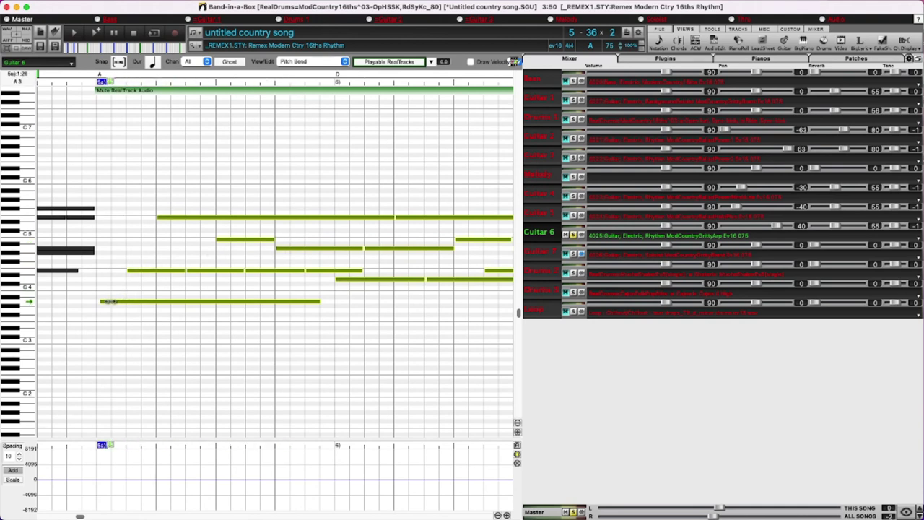
click(101, 303)
click(98, 306)
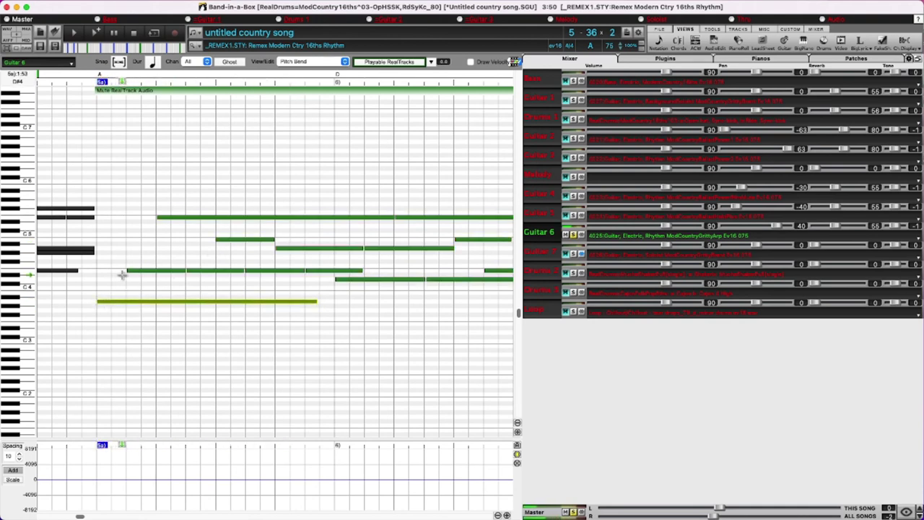
click(129, 271)
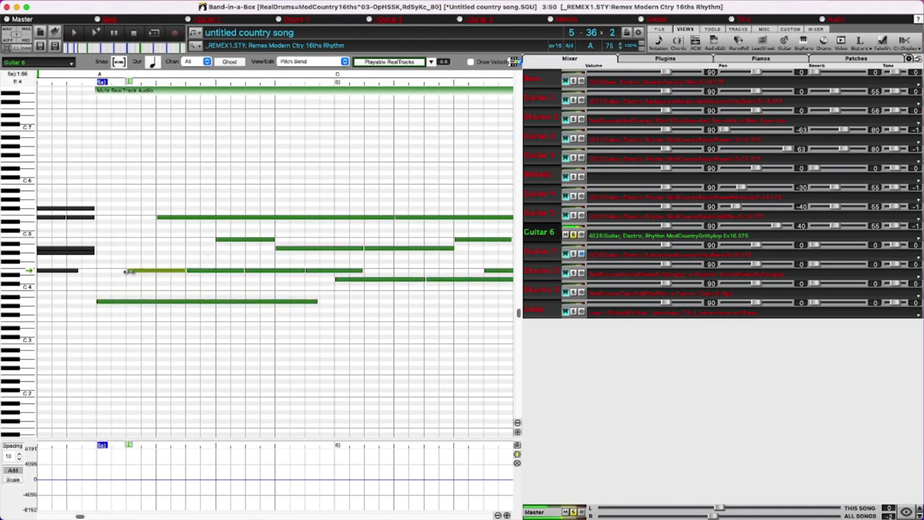
click(157, 218)
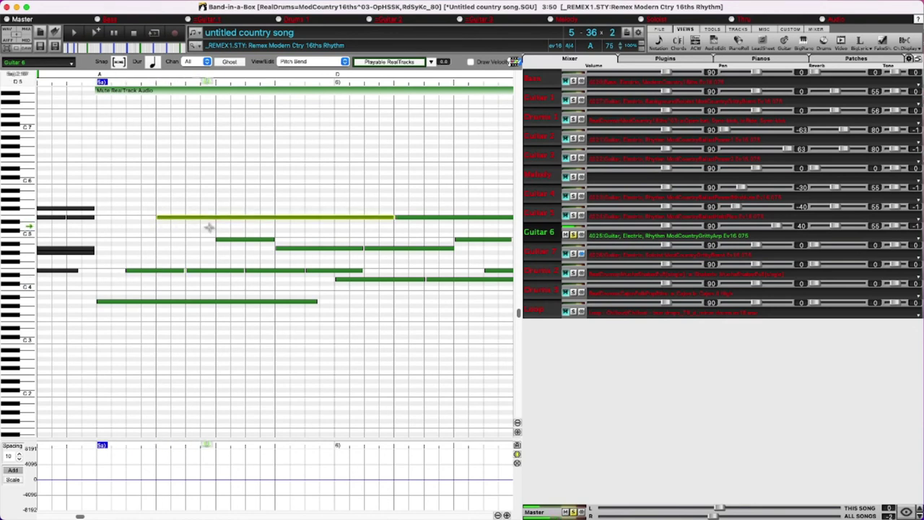
click(241, 239)
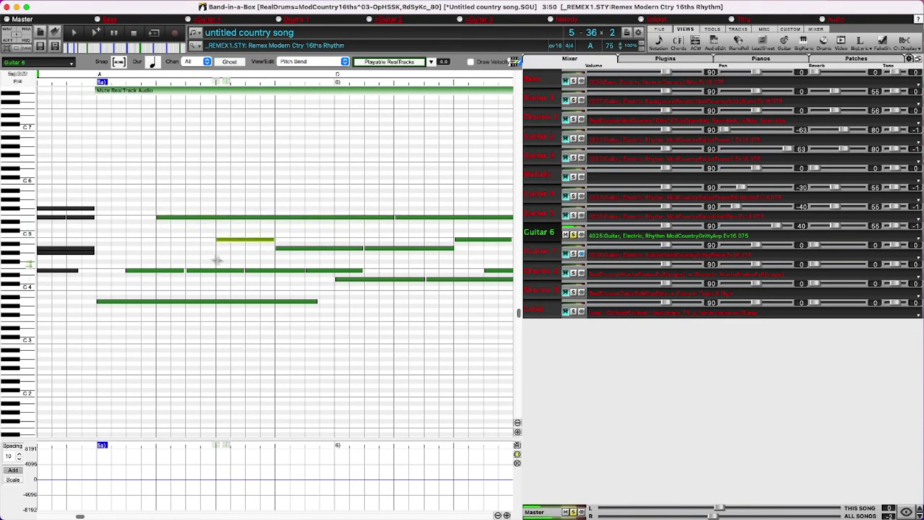
Step: Delete the repeated E4 notes in bar 5 and extend the remaining E4 and the low A3 to the start of bar 6
drag(180, 258, 327, 283)
key(Delete)
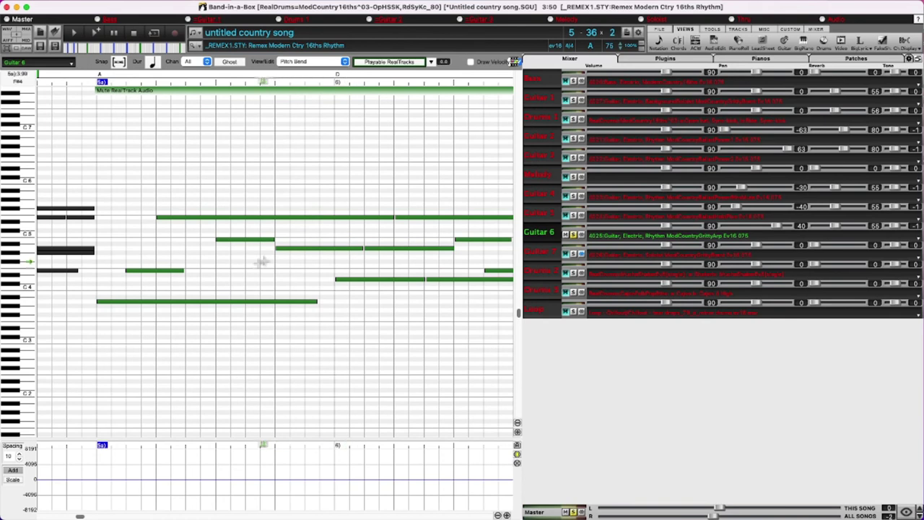
click(182, 271)
drag(182, 271, 335, 303)
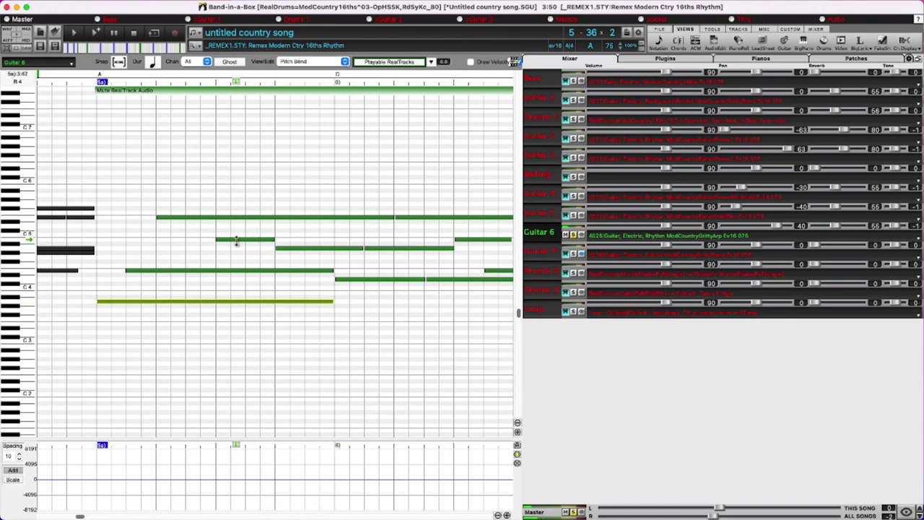
Step: Audition the B4 and A4 notes in bar 5, play Guitar 6 through the edited bar, and stop playback
click(236, 241)
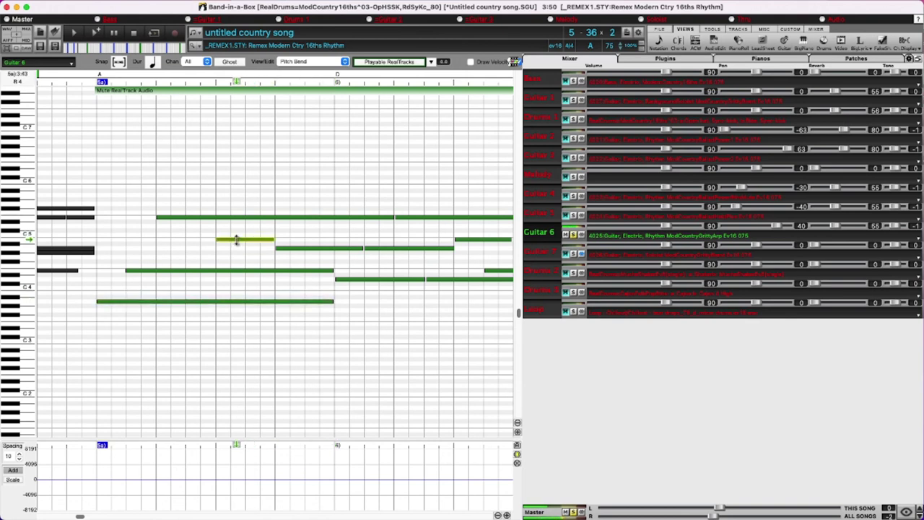
click(312, 249)
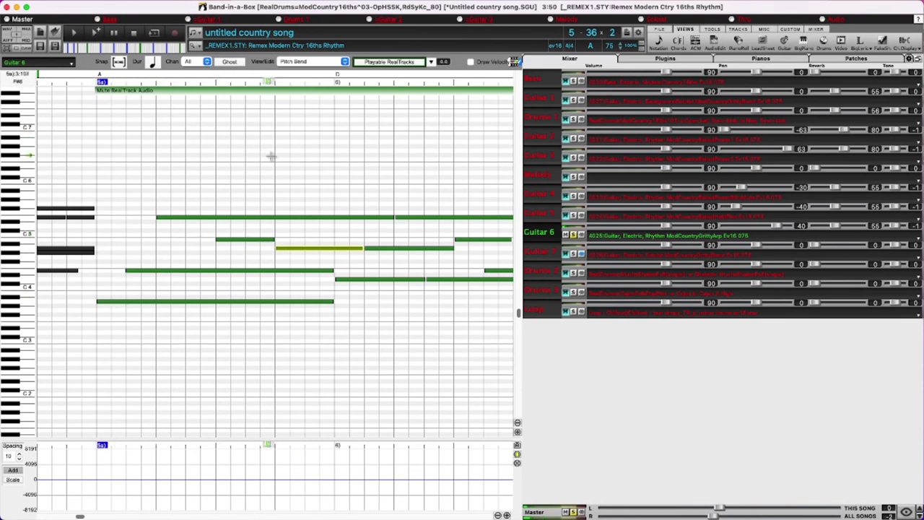
scroll(295, 155, right, 1)
scroll(296, 155, left, 1)
scroll(248, 132, right, 1)
scroll(247, 131, left, 2)
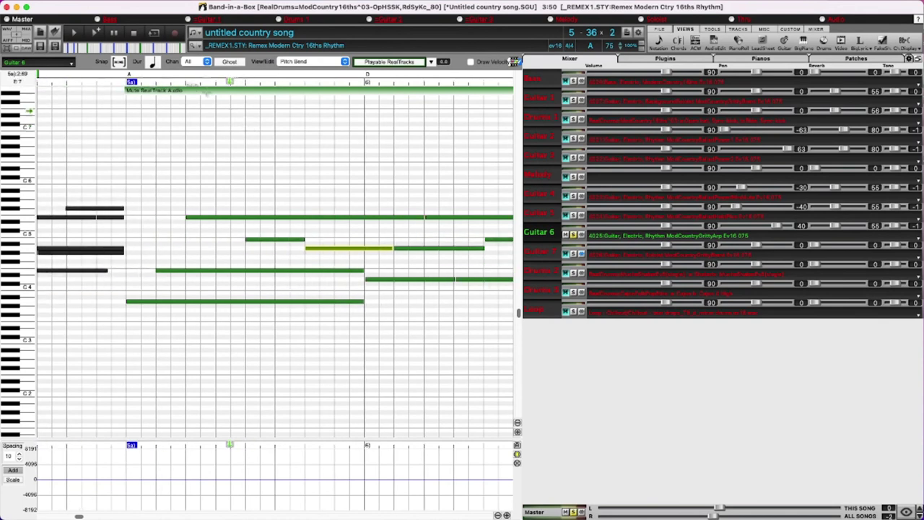
click(59, 76)
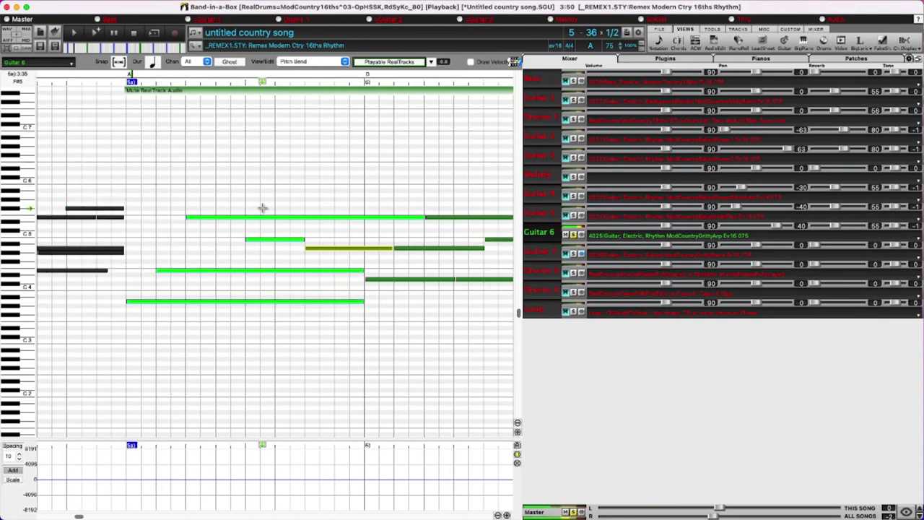
click(133, 33)
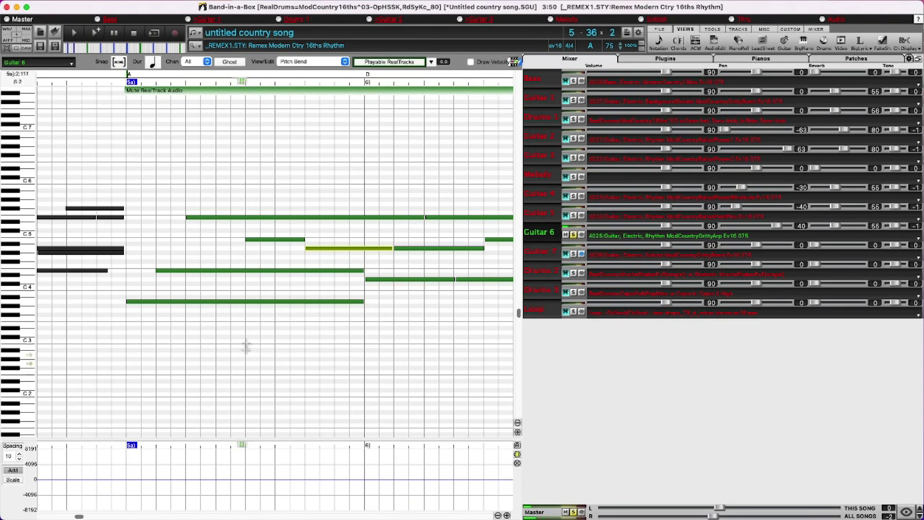
Step: Show note velocities in the Piano Roll and lower the Guitar 6 notes from bar 5 to mid bar 6 to about 96
click(325, 65)
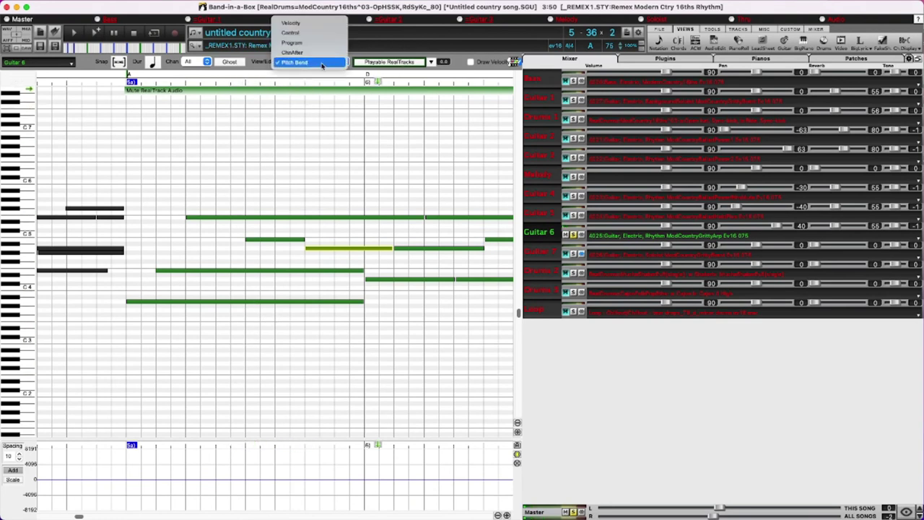
click(304, 25)
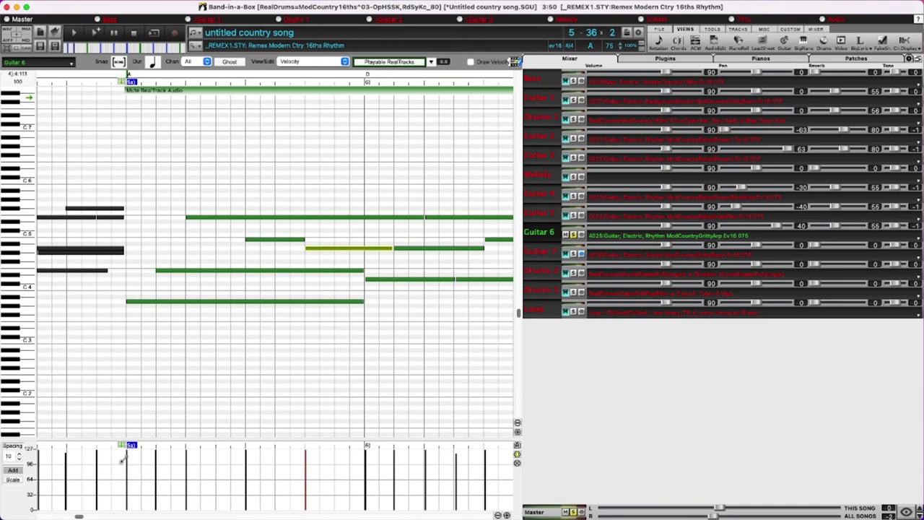
mouse_move(125, 460)
mouse_down()
mouse_move(361, 469)
mouse_move(495, 462)
mouse_up()
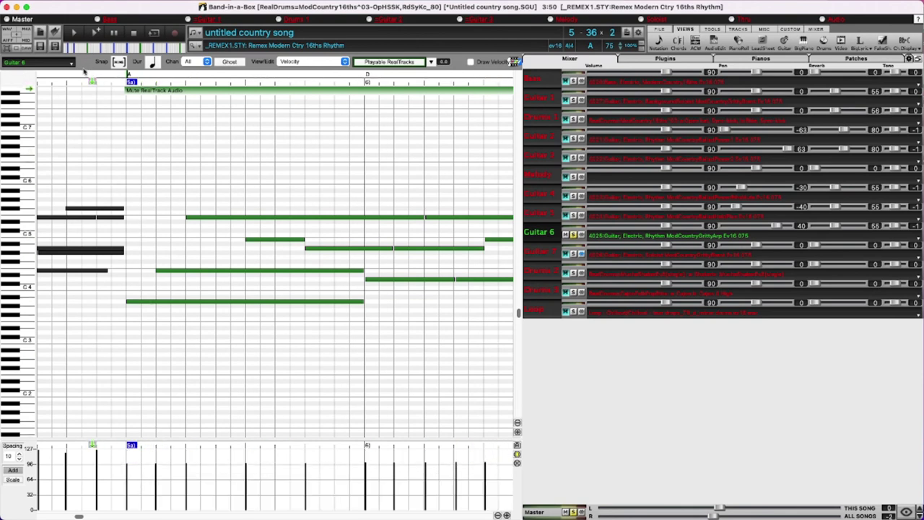
Step: Play back the softened Guitar 6 notes into bar 6, stop, and audition the D4 and E4 notes there
key(space)
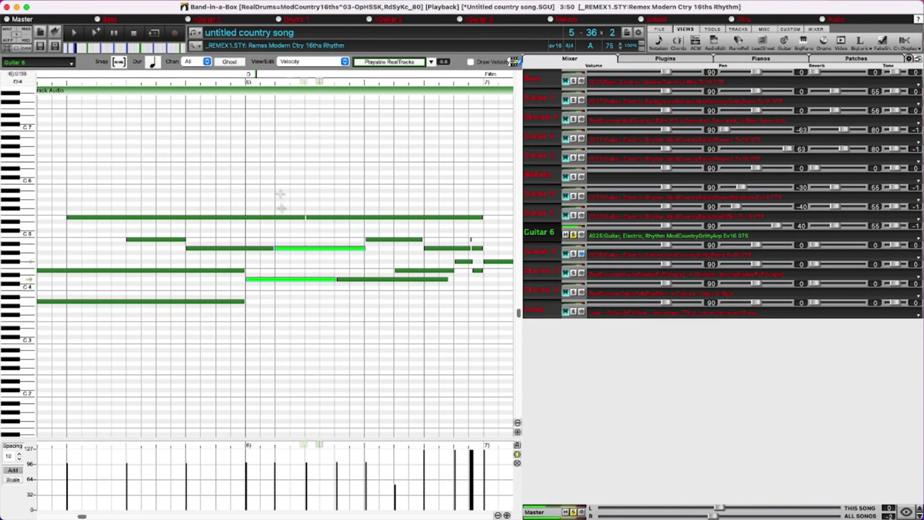
click(133, 34)
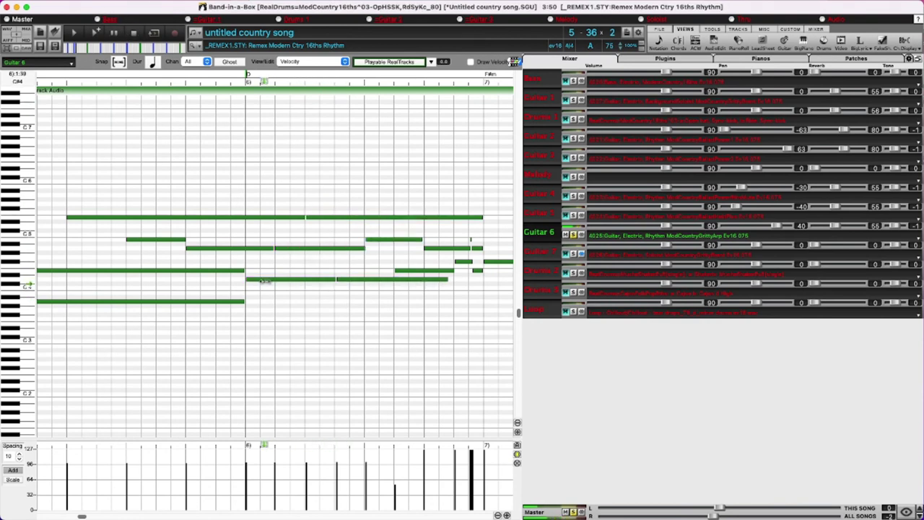
click(296, 278)
click(296, 279)
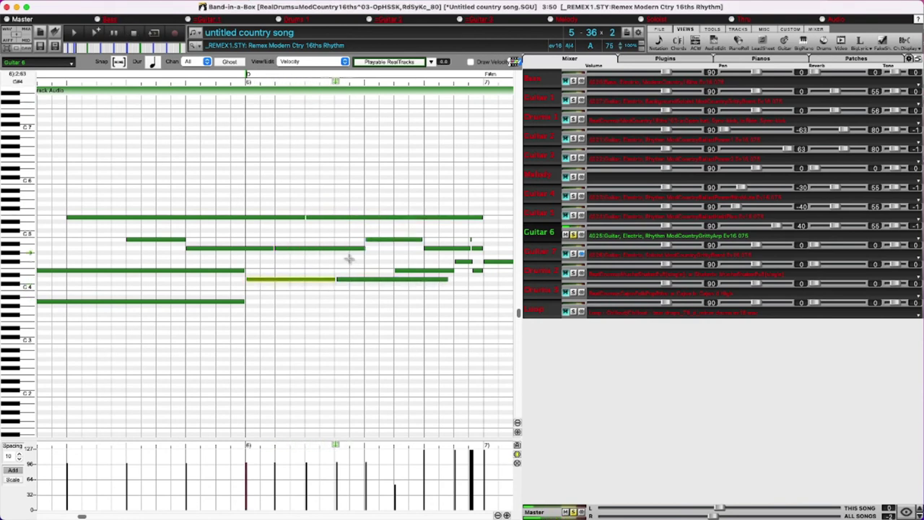
click(427, 269)
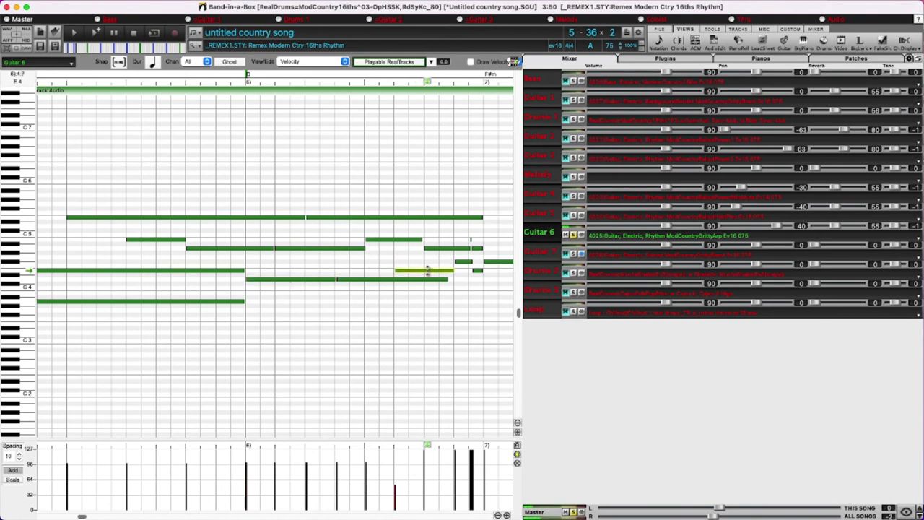
key(space)
key(space)
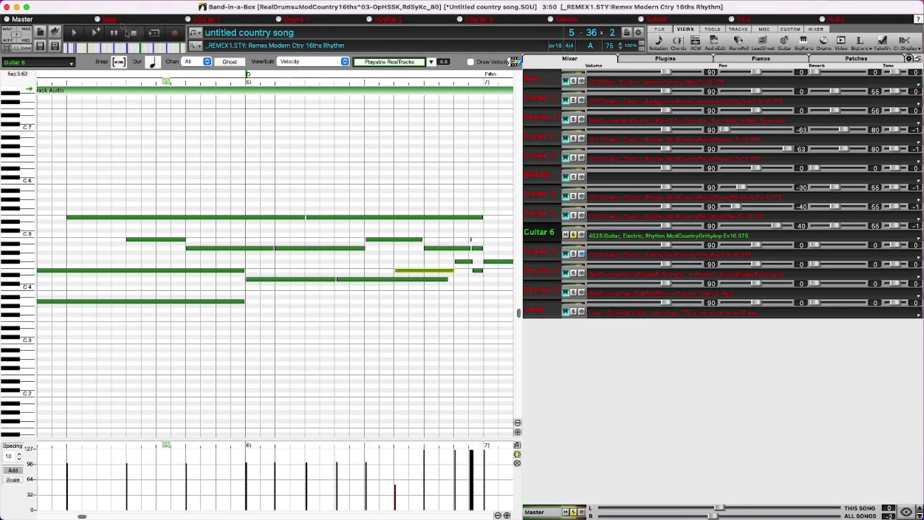
Step: Delete the E4 note and stray short notes late in bar 6, and extend the last A4 and D4 to bar 7
drag(439, 258, 390, 277)
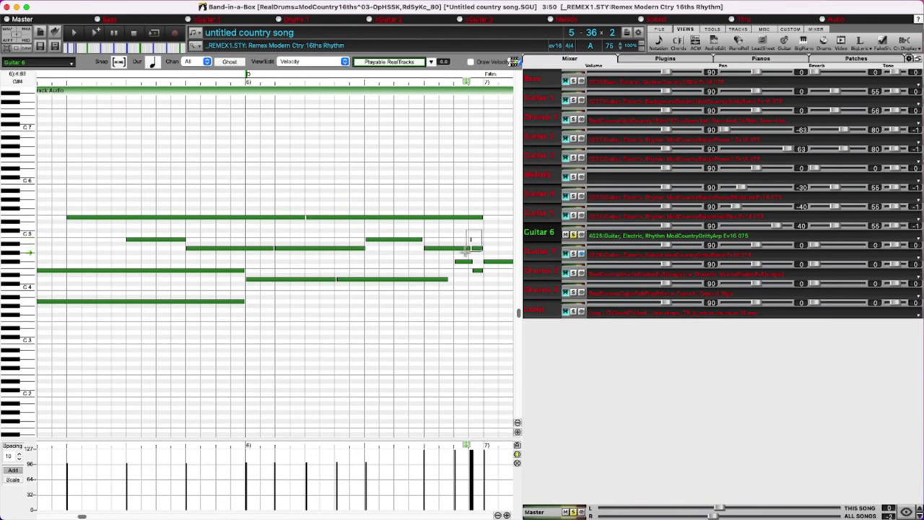
drag(477, 251, 448, 286)
key(Delete)
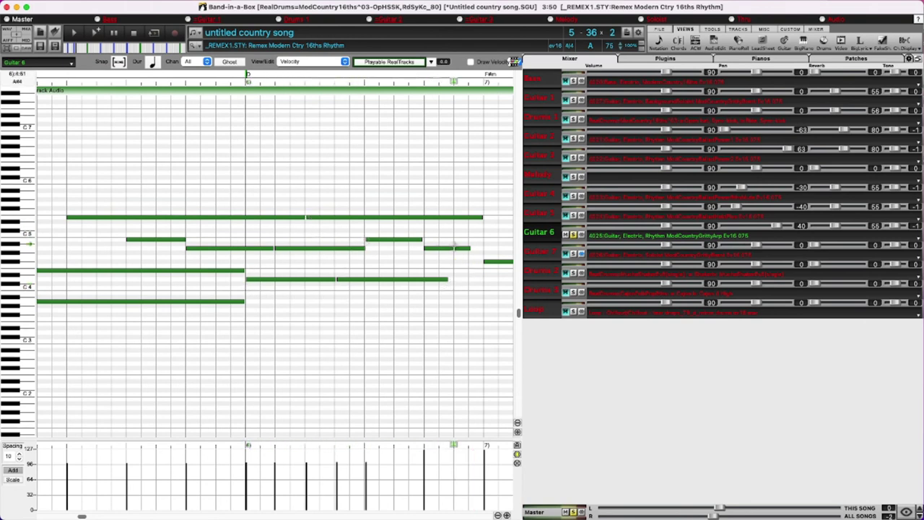
drag(468, 248, 484, 250)
drag(446, 280, 483, 282)
scroll(374, 284, right, 5)
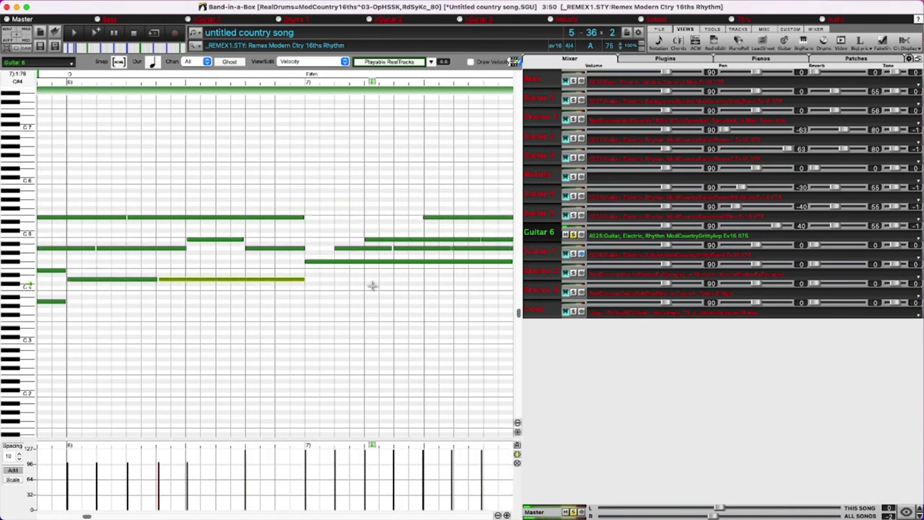
Step: Delete the repeated A4, F#4 and B4 notes in bar 7 and extend the remaining notes, including the E5, to the start of bar 8
scroll(358, 284, right, 2)
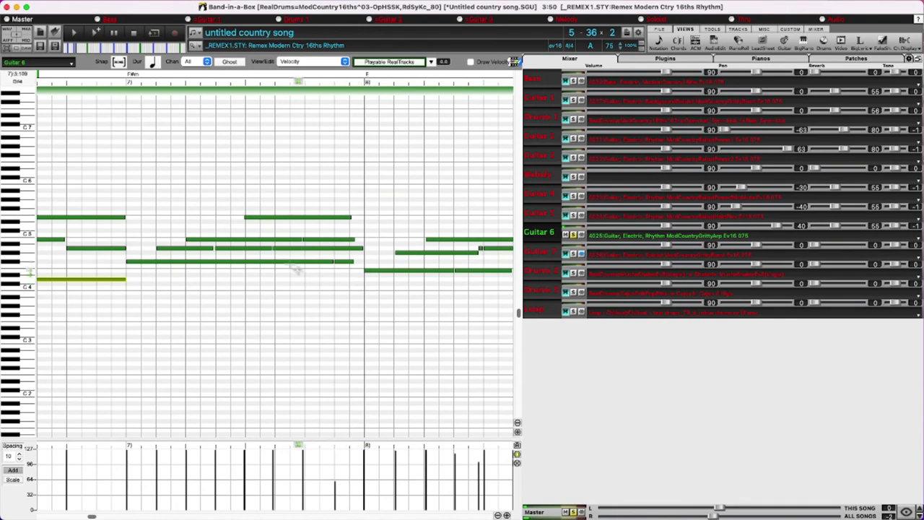
click(244, 248)
drag(365, 230, 365, 268)
key(Delete)
click(343, 261)
key(Delete)
drag(349, 219, 367, 221)
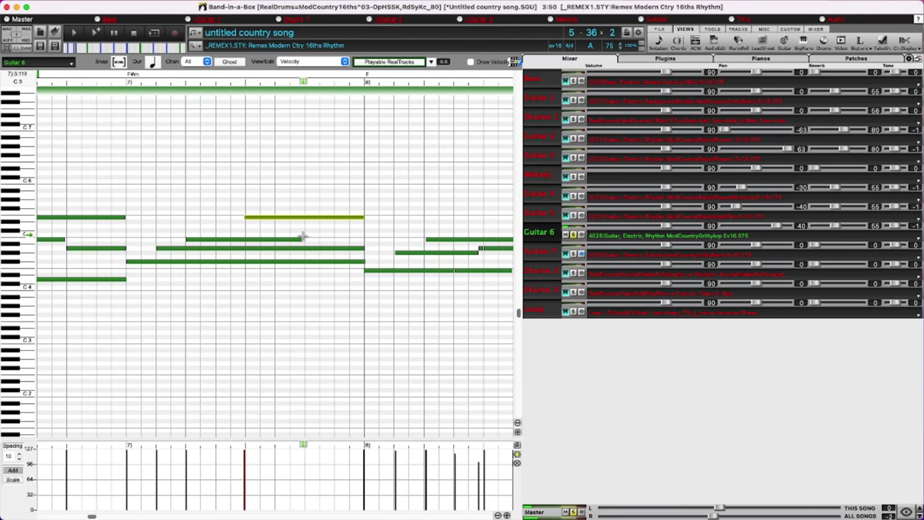
drag(302, 239, 367, 243)
Step: Remove the tiny stray A4 note before beat 3 of bar 8 and lengthen the G#4 toward beat 3
scroll(392, 279, right, 5)
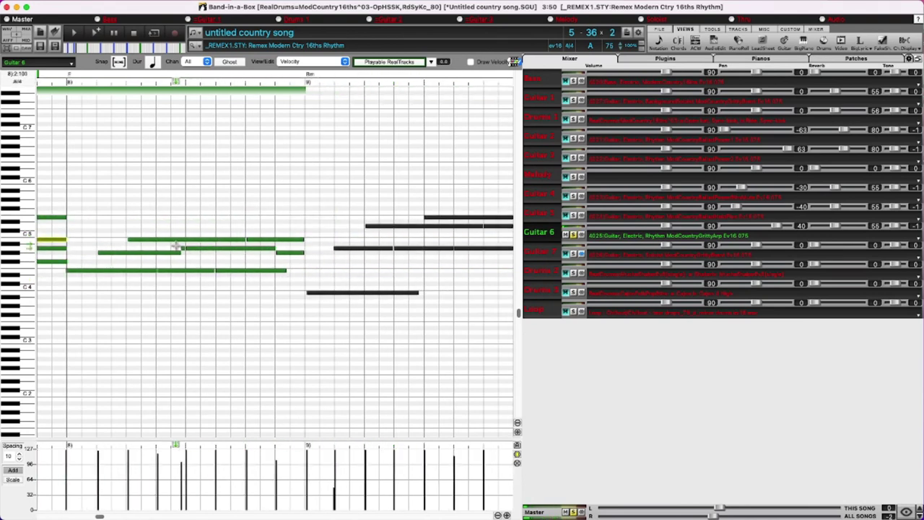
click(185, 249)
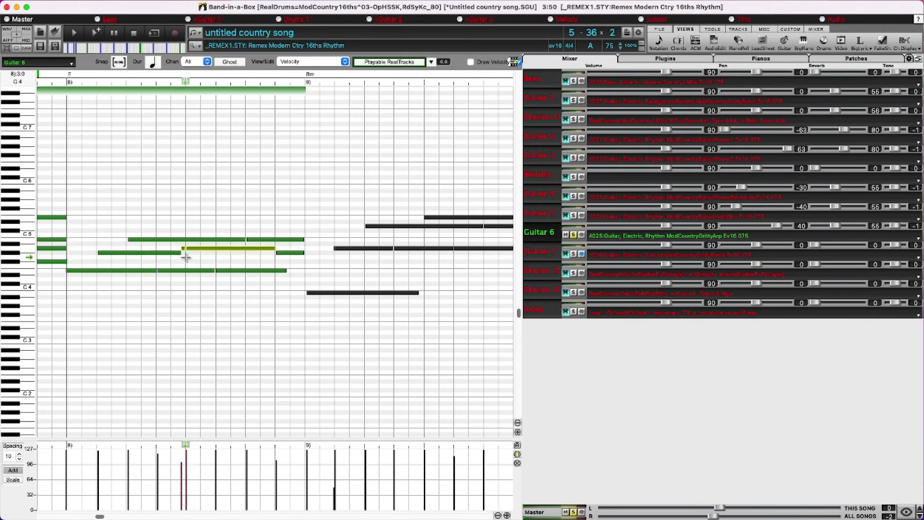
click(185, 256)
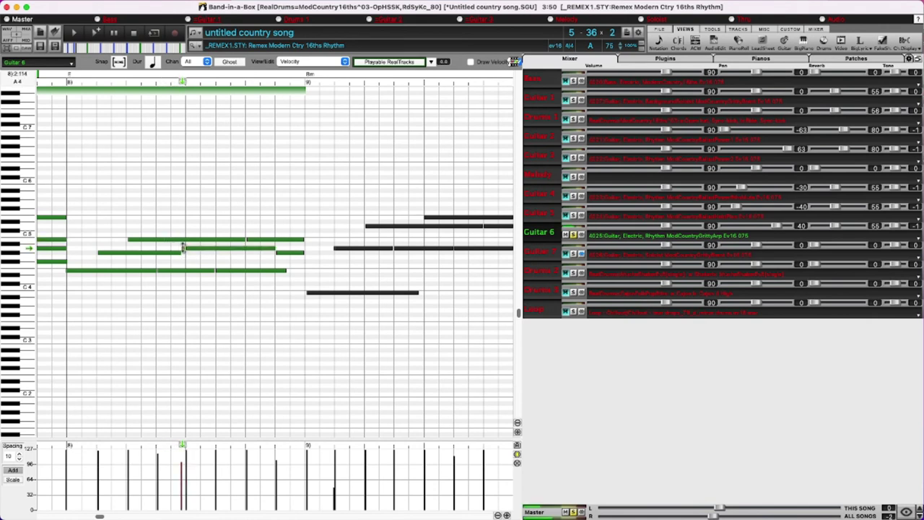
click(182, 253)
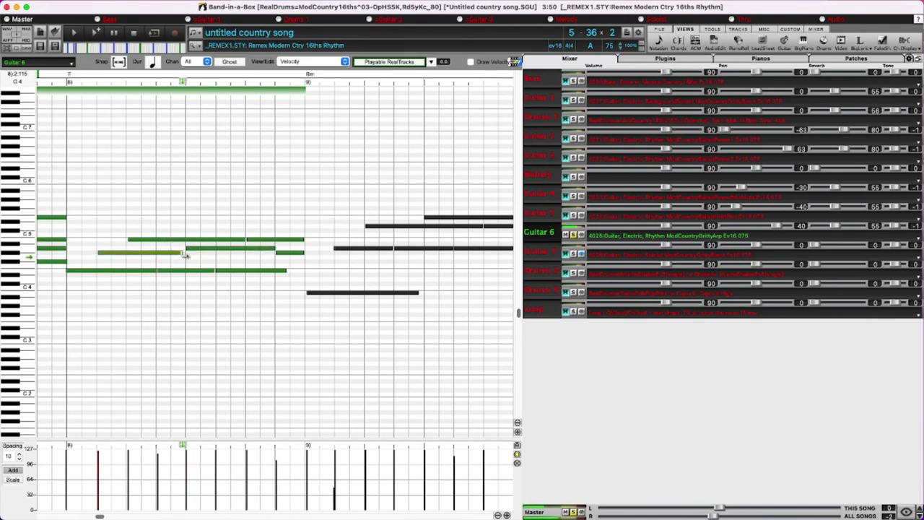
Step: Delete the repeated E4 and B4 notes in bar 8 and extend the remaining E4 and B4 to the start of bar 9
drag(253, 260, 305, 276)
key(Delete)
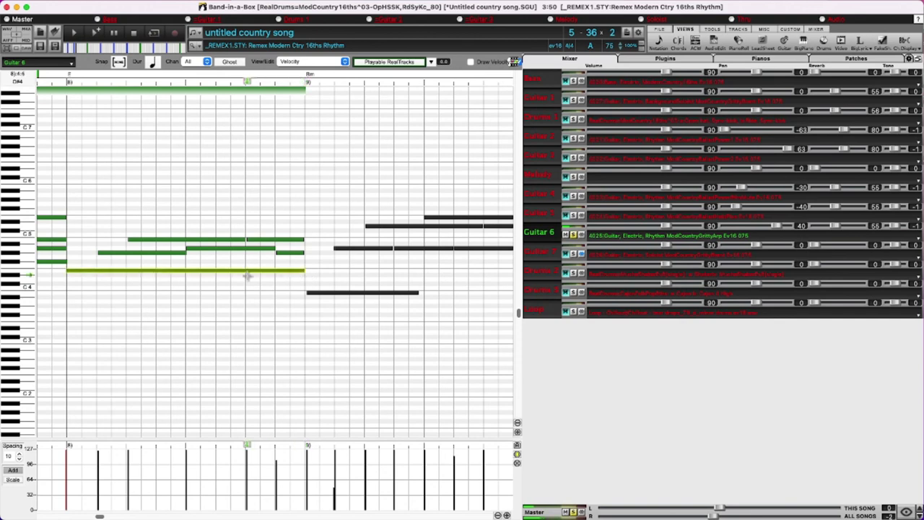
click(284, 239)
key(Delete)
drag(245, 239, 305, 239)
Step: Review the edited Guitar 6 note lengths from bar 9 back to bar 5
scroll(252, 190, right, 2)
scroll(260, 188, left, 5)
scroll(378, 149, left, 4)
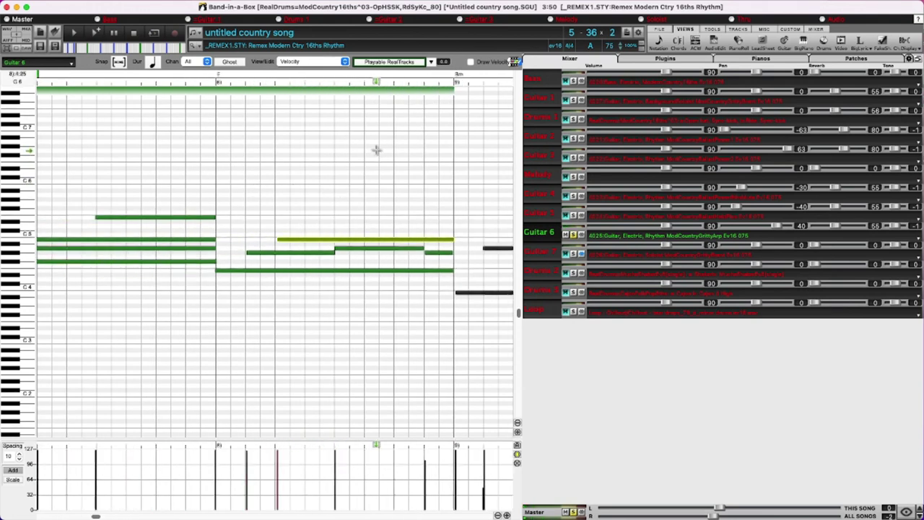
scroll(303, 182, left, 3)
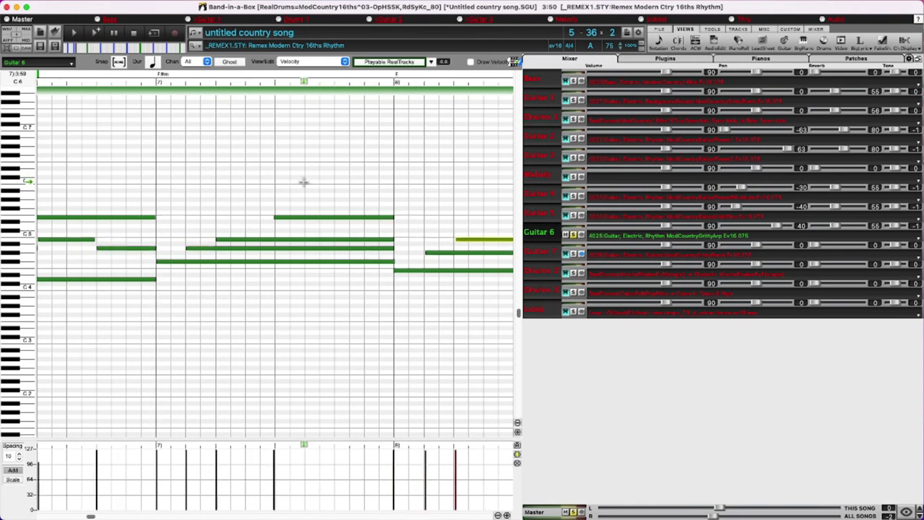
scroll(278, 182, left, 6)
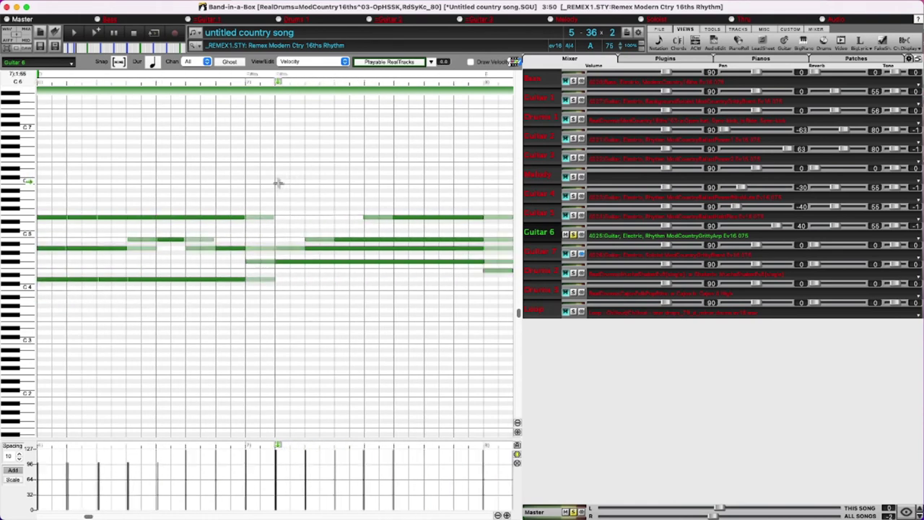
scroll(278, 182, left, 4)
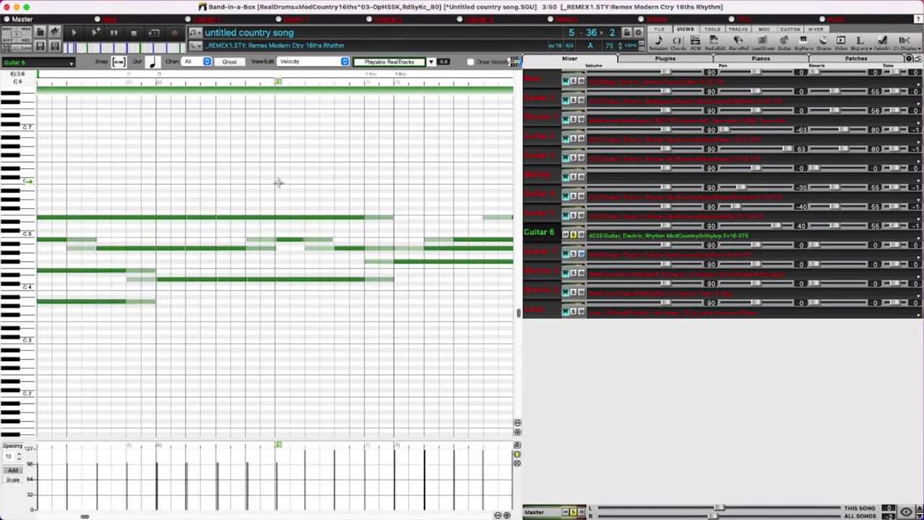
scroll(187, 160, left, 1)
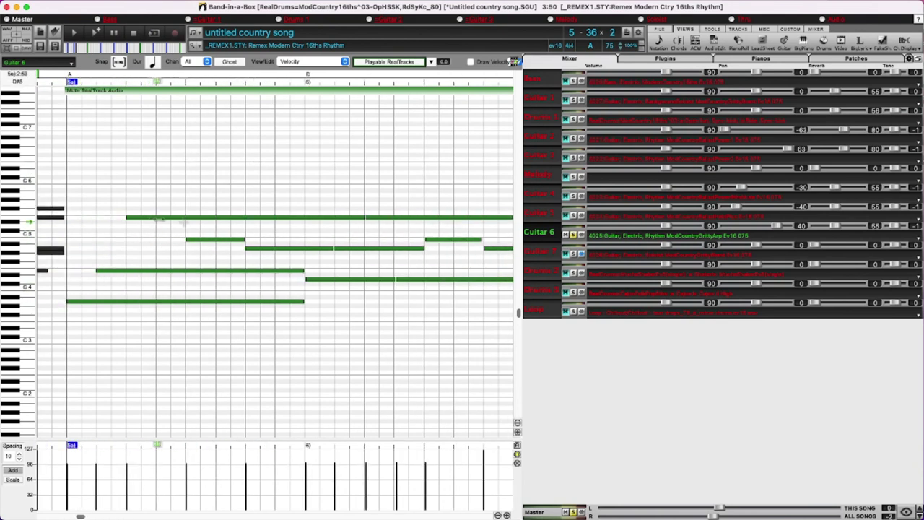
Step: Extend bar 6's last E5 and A4 up to the next same-pitch notes in bar 7, and end the D4 just before bar 7
scroll(210, 226, right, 6)
scroll(210, 226, right, 2)
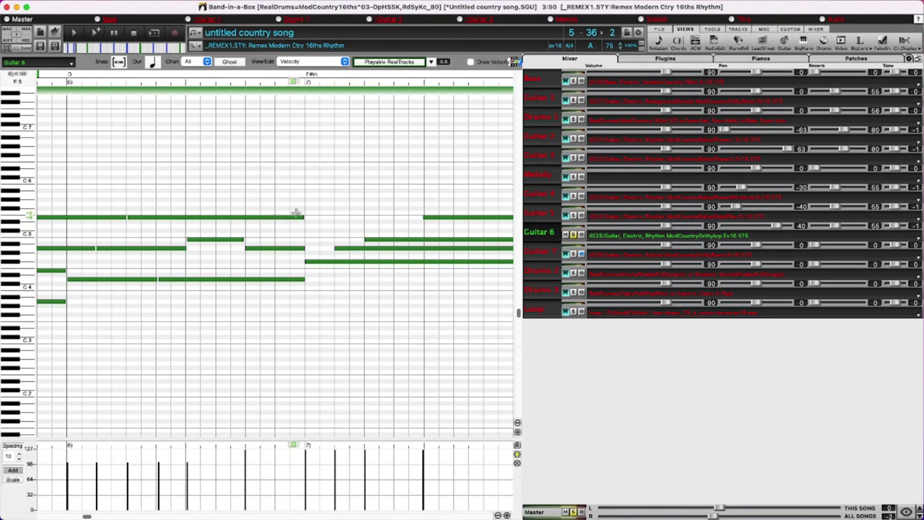
drag(304, 217, 422, 222)
drag(306, 248, 330, 249)
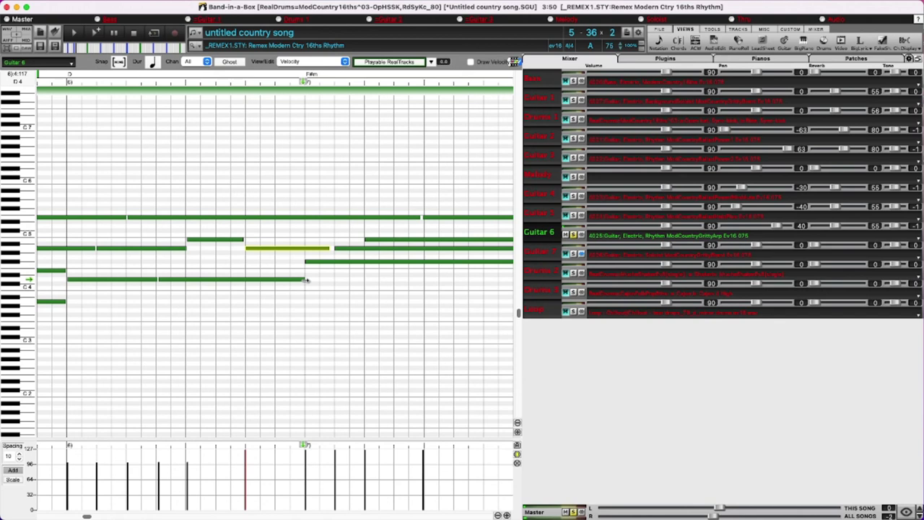
click(304, 280)
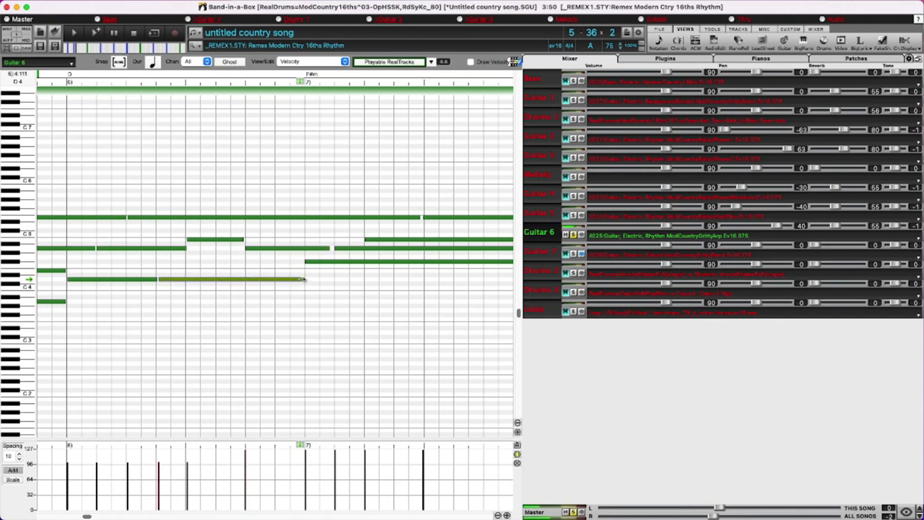
drag(304, 280, 300, 279)
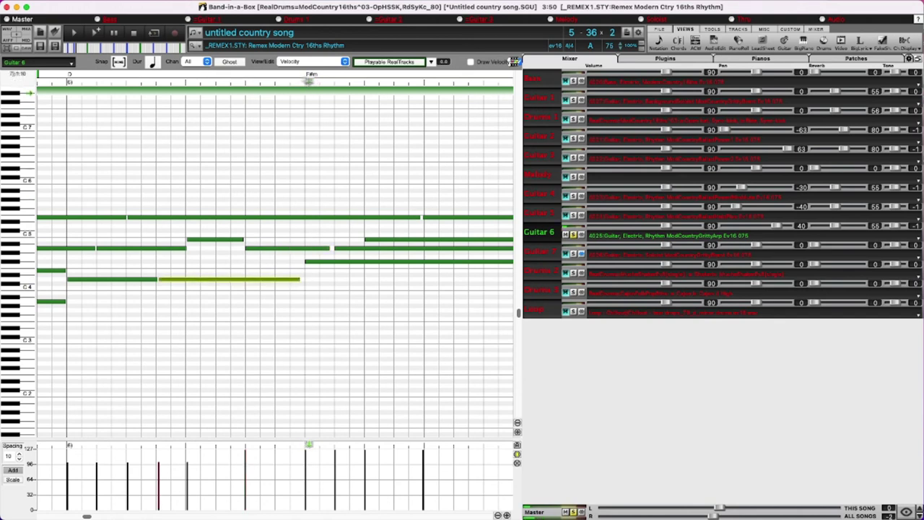
Step: Extend bar 7's F#4, A4 and B4 into bar 8 up to the following notes, and the E5 to the start of bar 9
scroll(330, 279, right, 6)
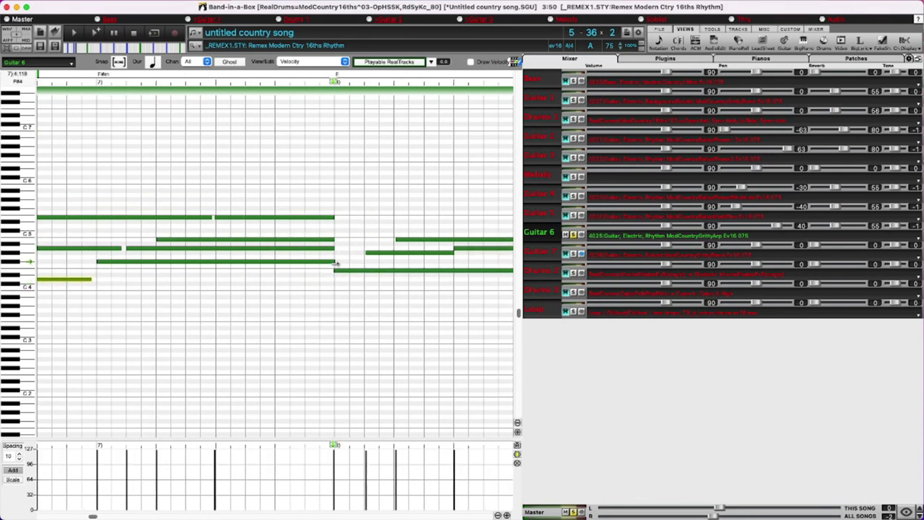
scroll(332, 267, right, 4)
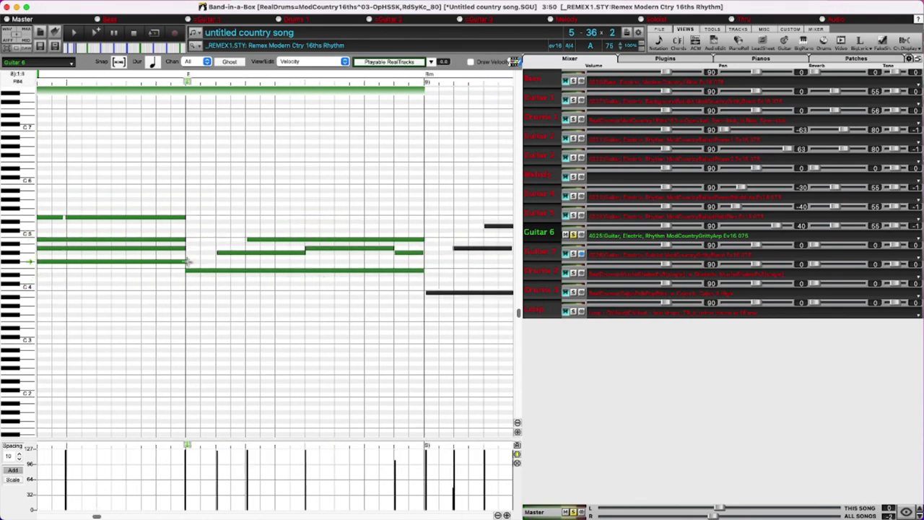
drag(186, 263, 243, 239)
drag(185, 218, 426, 213)
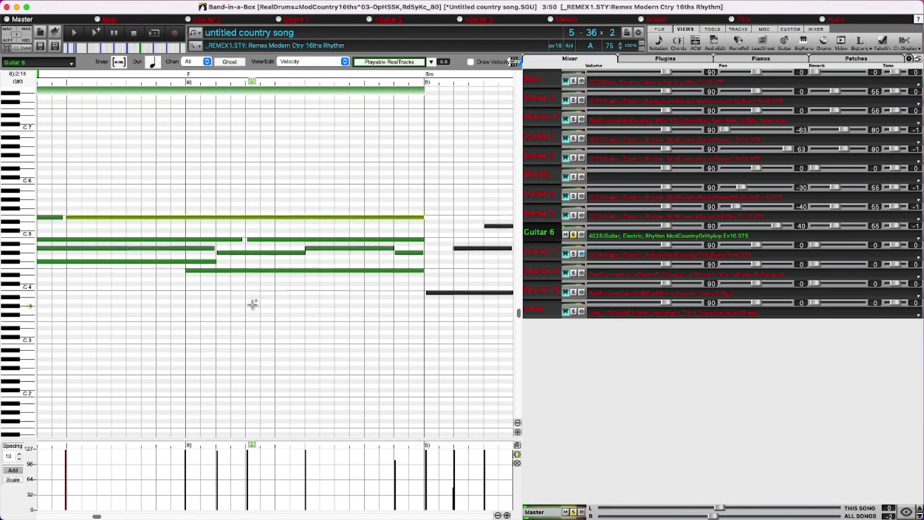
Step: Play the edited Guitar 6 part from around bar 4 to the start of bar 9 and stop
scroll(252, 303, down, 5)
scroll(217, 309, left, 3)
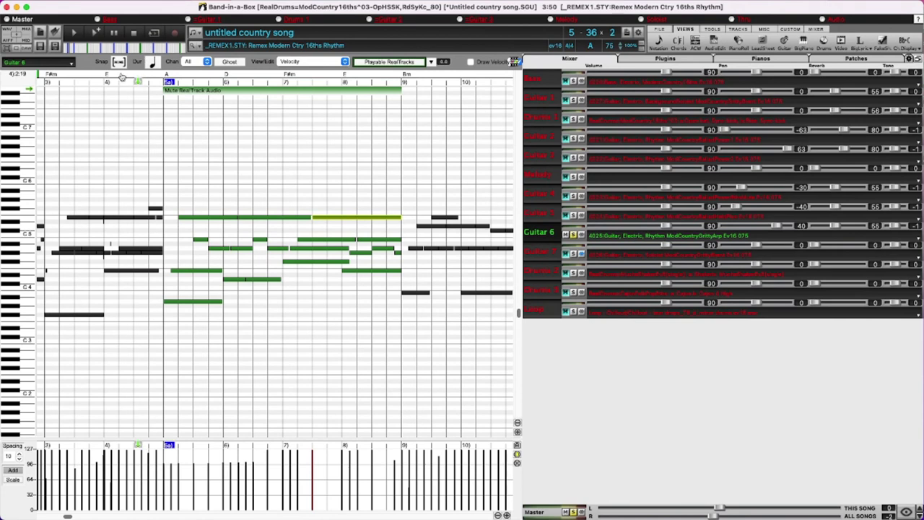
click(99, 77)
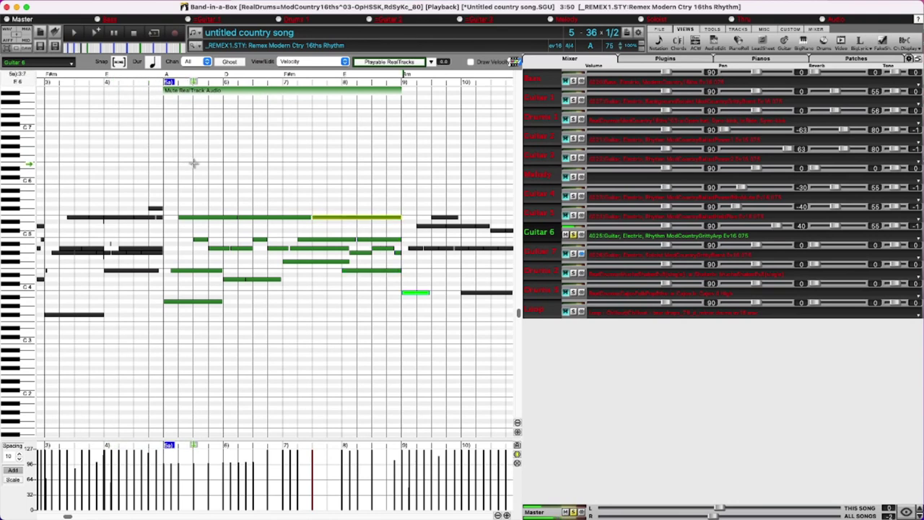
click(137, 33)
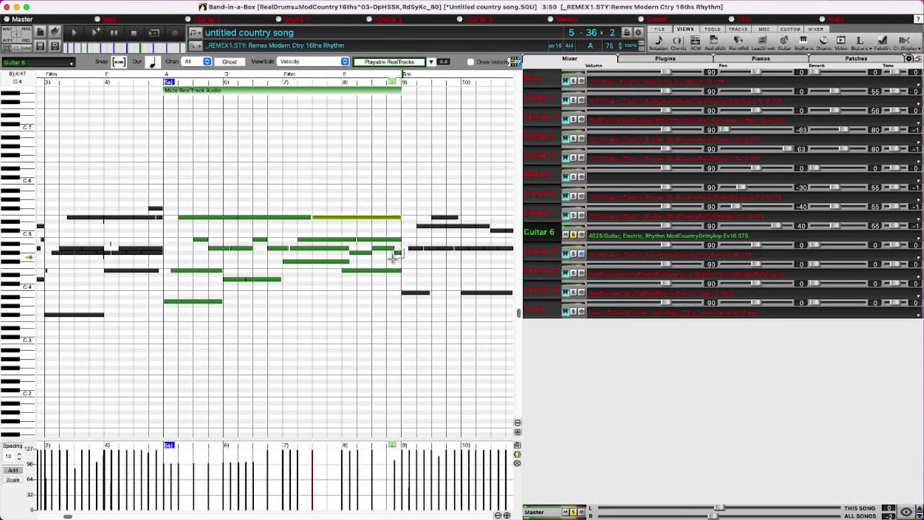
Step: Delete the short G#4 at the end of bar 8 and extend the last A4, B4 and E5 into bar 9
click(397, 252)
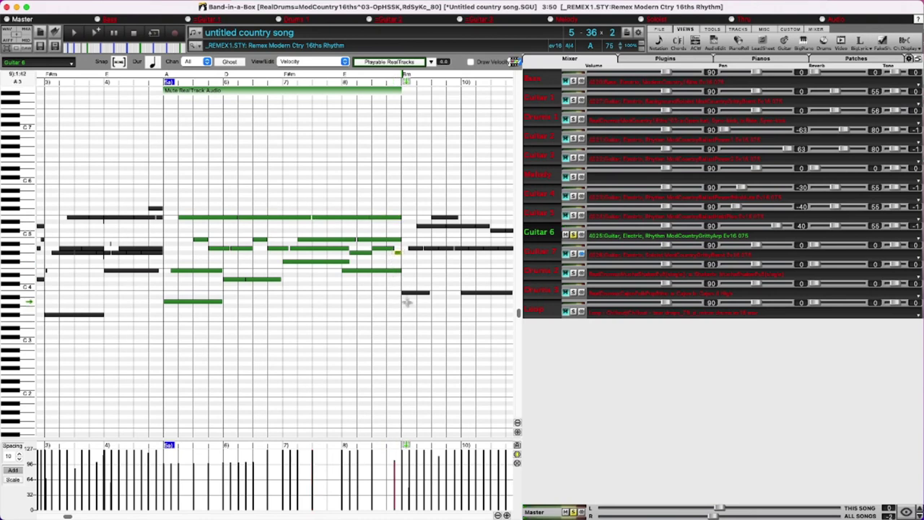
click(394, 249)
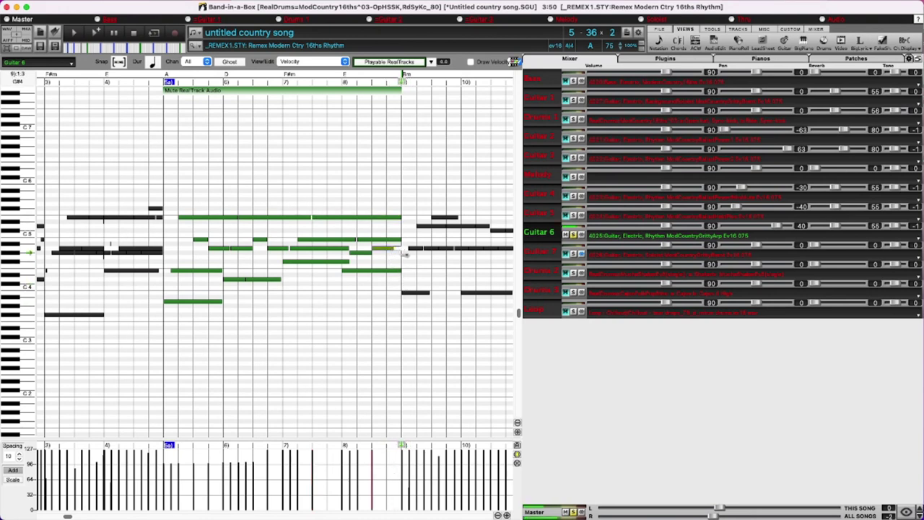
click(399, 240)
drag(414, 246, 415, 217)
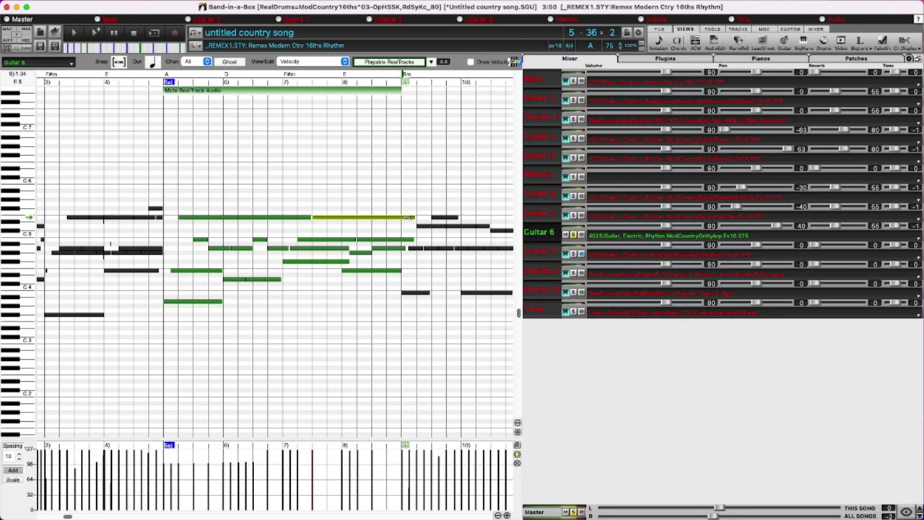
drag(412, 217, 425, 217)
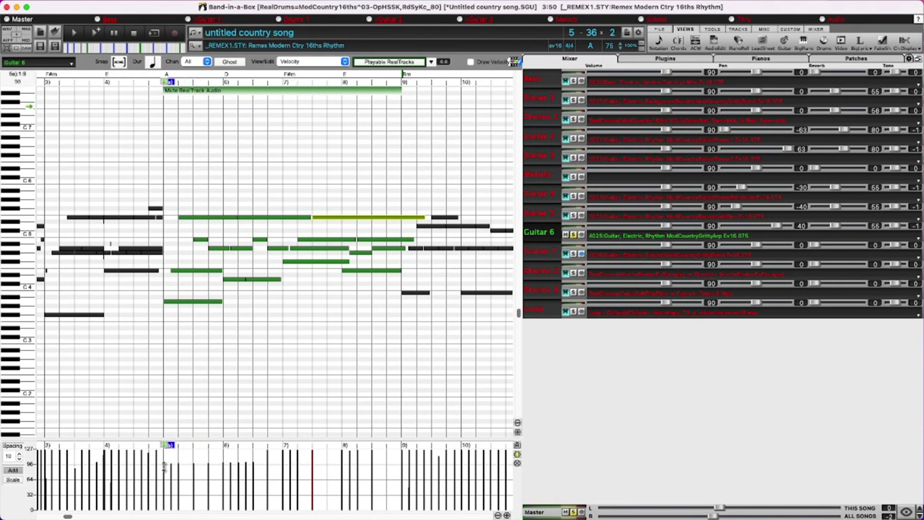
Step: Level the velocities of all converted notes in bars 5–8 to about 90
drag(162, 467, 397, 466)
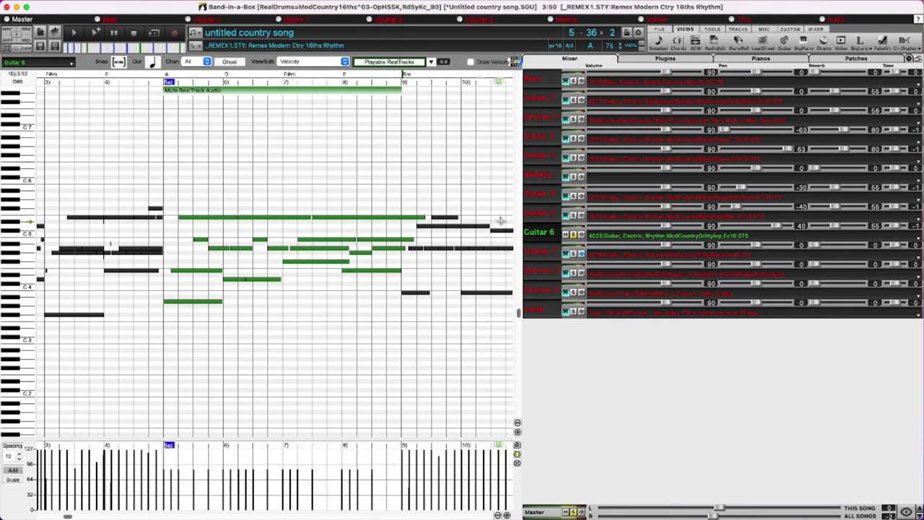
Step: Unsolo Guitar 6 and play the full mix from bar 3, checking the Guitar 7 and Guitar 6 notes
click(574, 235)
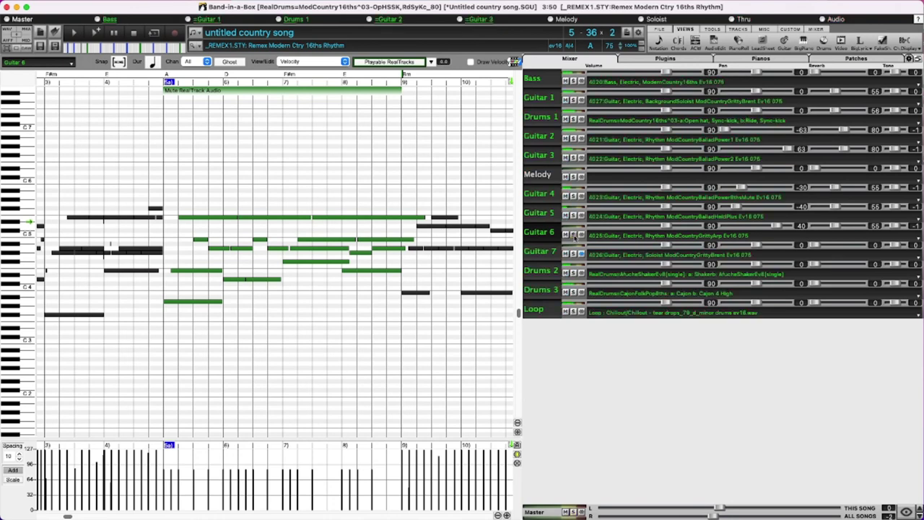
click(70, 74)
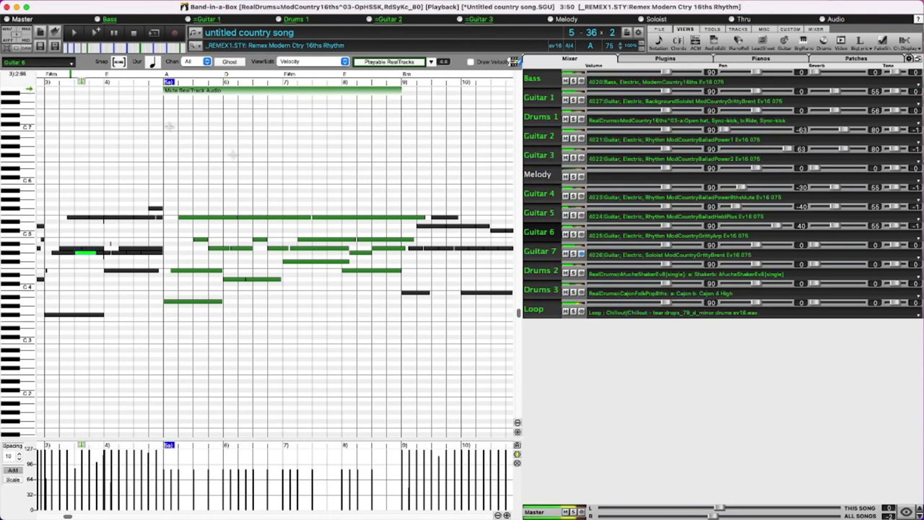
click(543, 252)
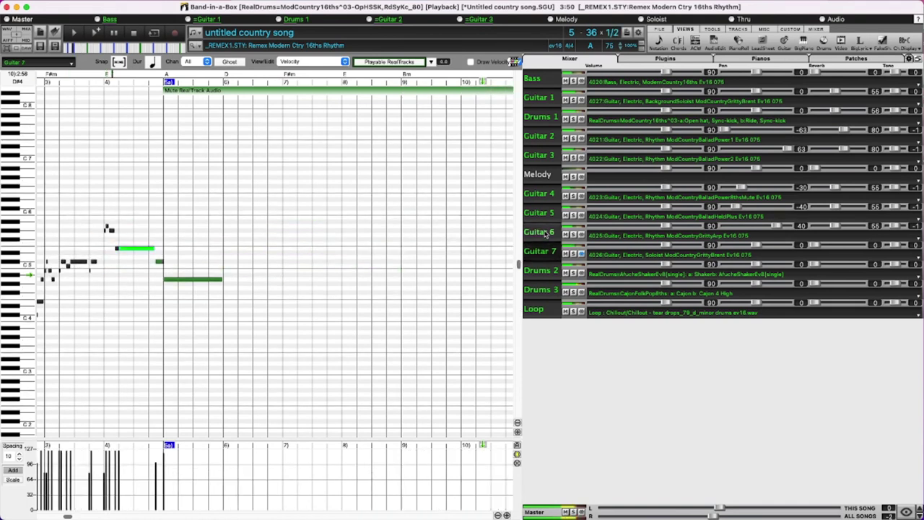
click(549, 233)
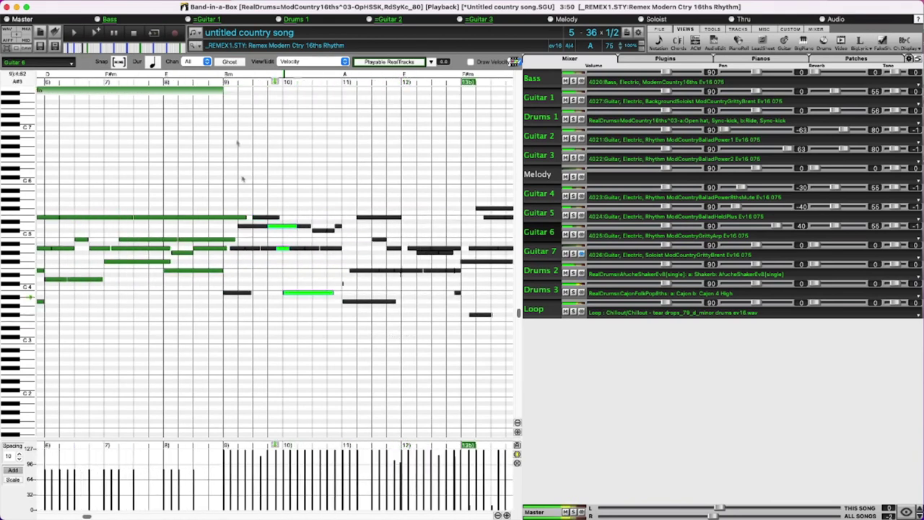
click(134, 33)
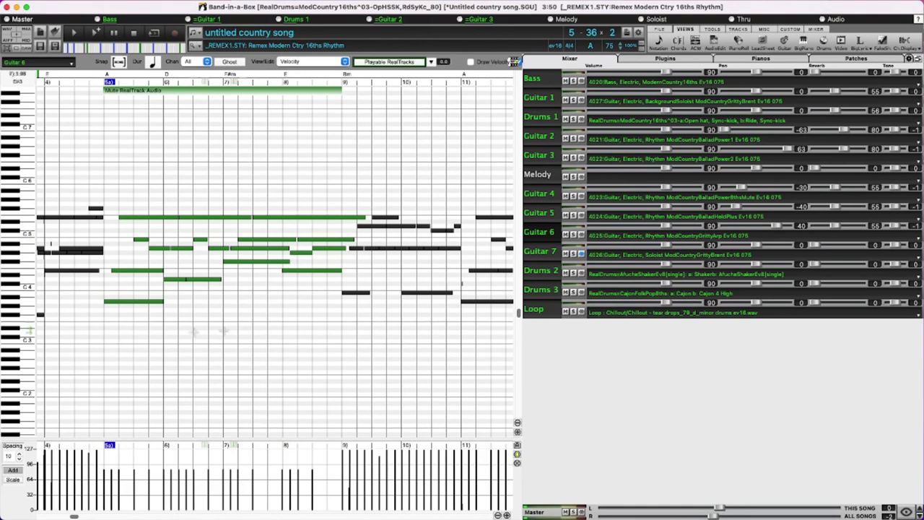
scroll(298, 325, right, 3)
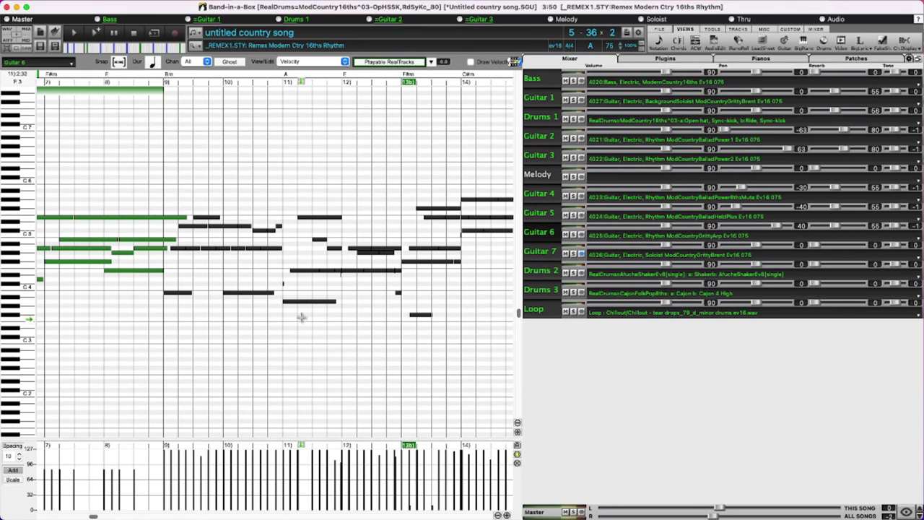
scroll(274, 281, left, 5)
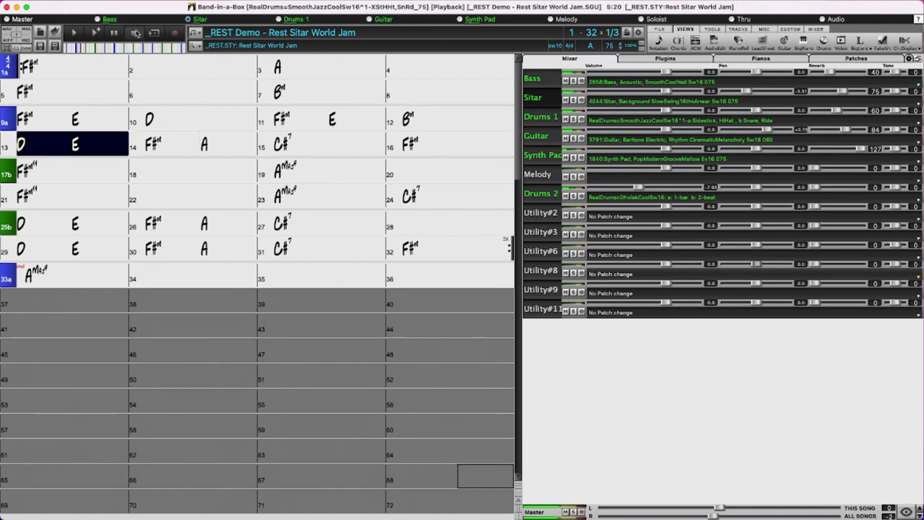
Step: Show the Sitar track's notation from the lead-in and play back the opening bars of Rest Sitar World Jam
click(133, 32)
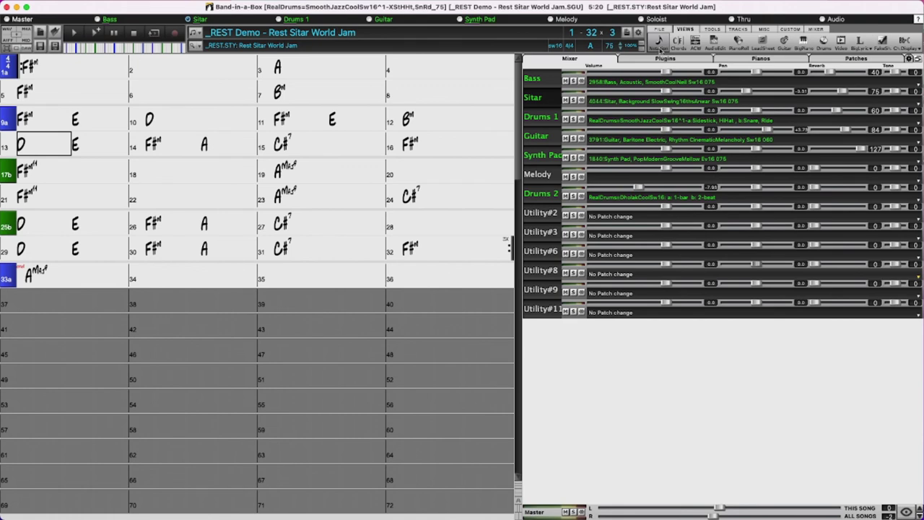
click(659, 42)
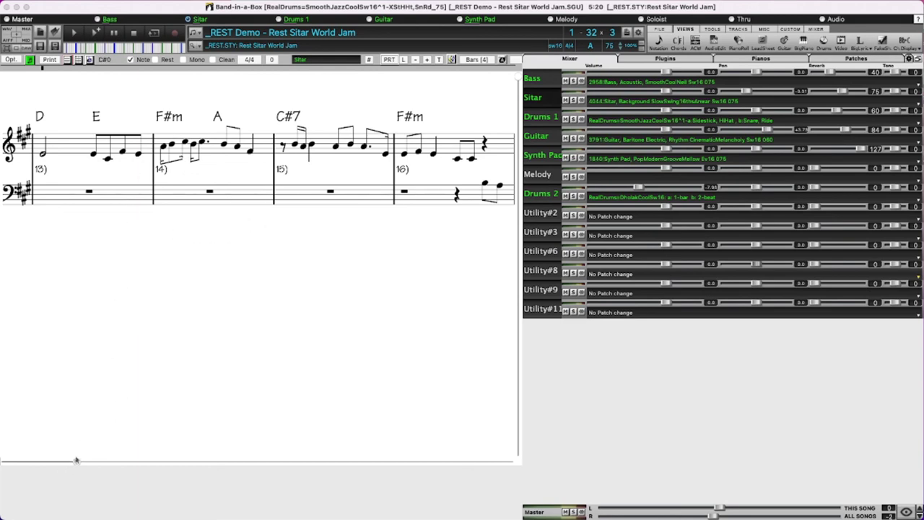
drag(77, 462, 2, 468)
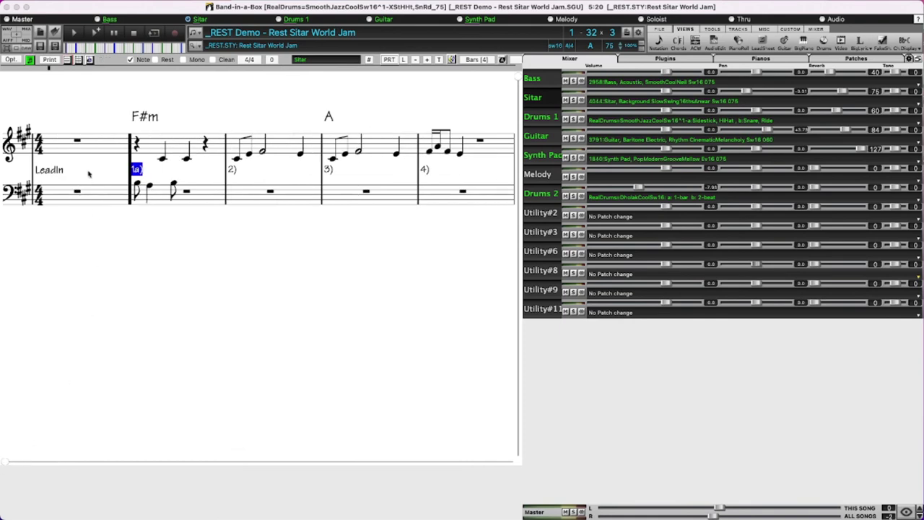
key(space)
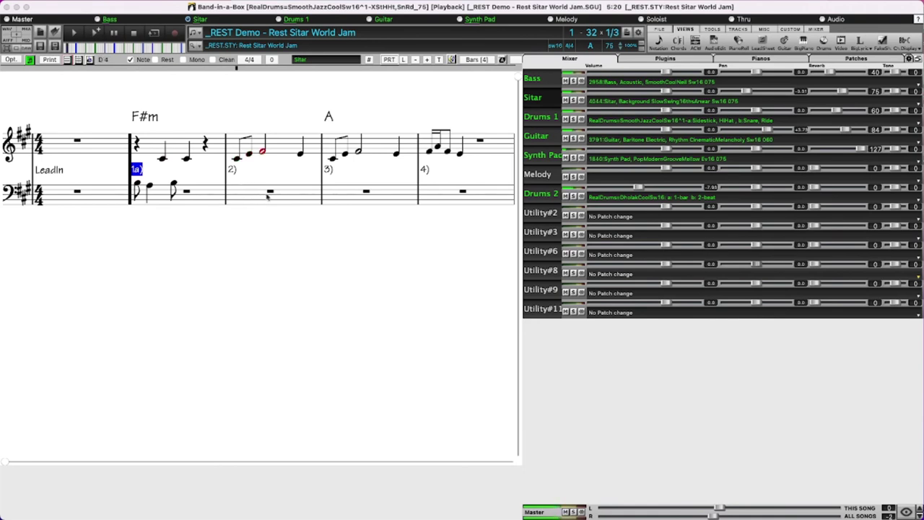
key(Escape)
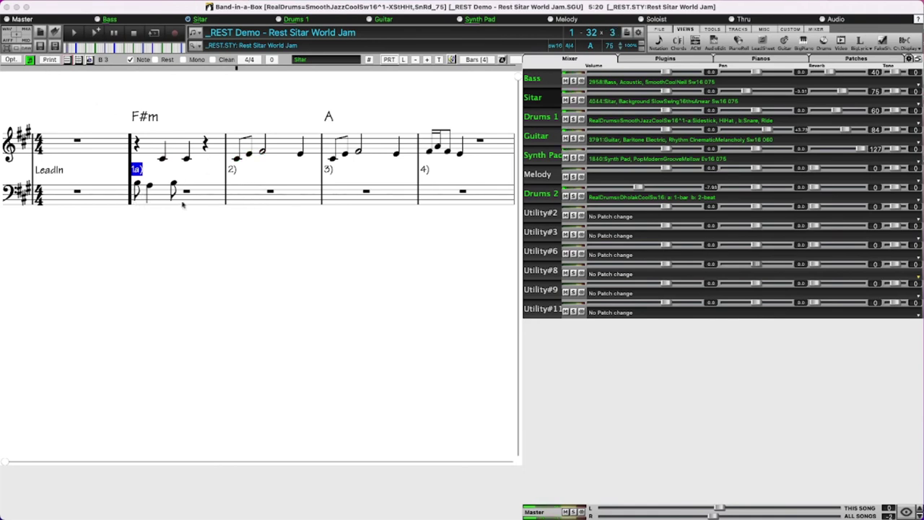
Step: Set the notation's clef split point to F4 in the Notation Window Options
click(12, 59)
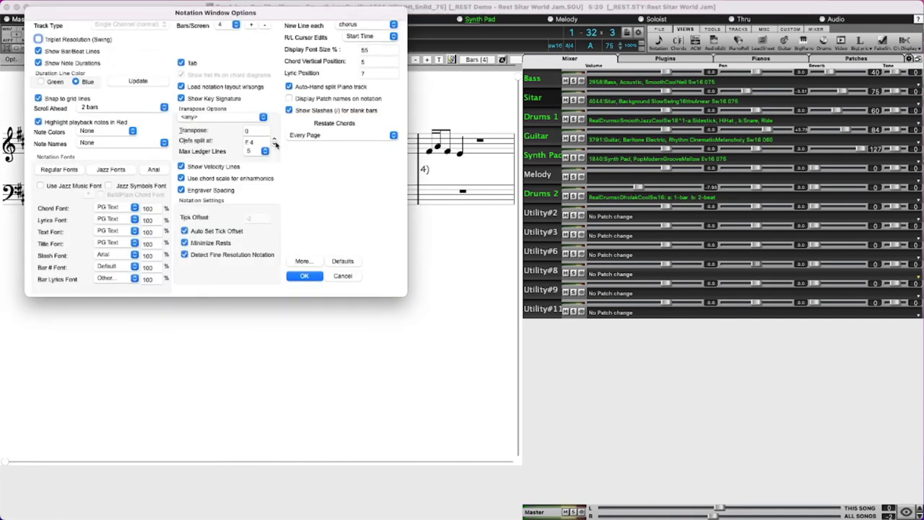
click(308, 276)
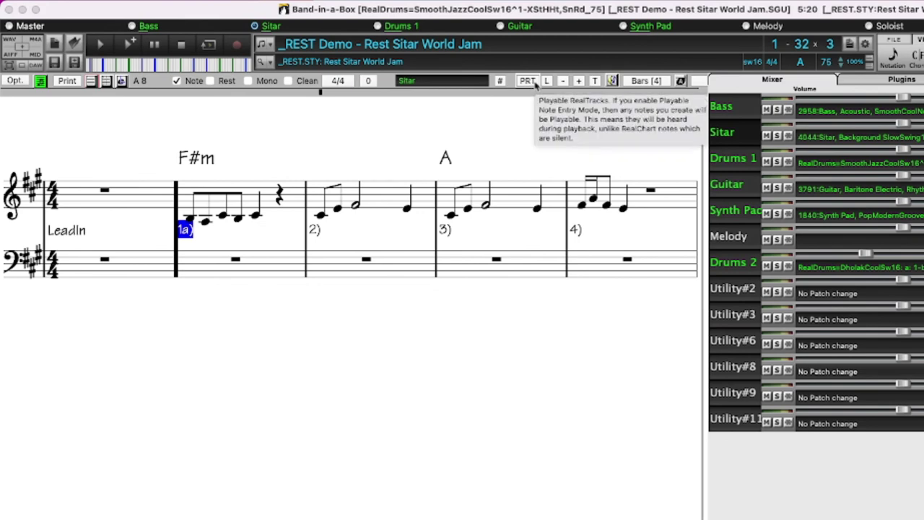
Step: Enable Playable RealTracks for the Sitar track and accept installing the Hi-Q patch plugin on it
click(528, 81)
click(661, 92)
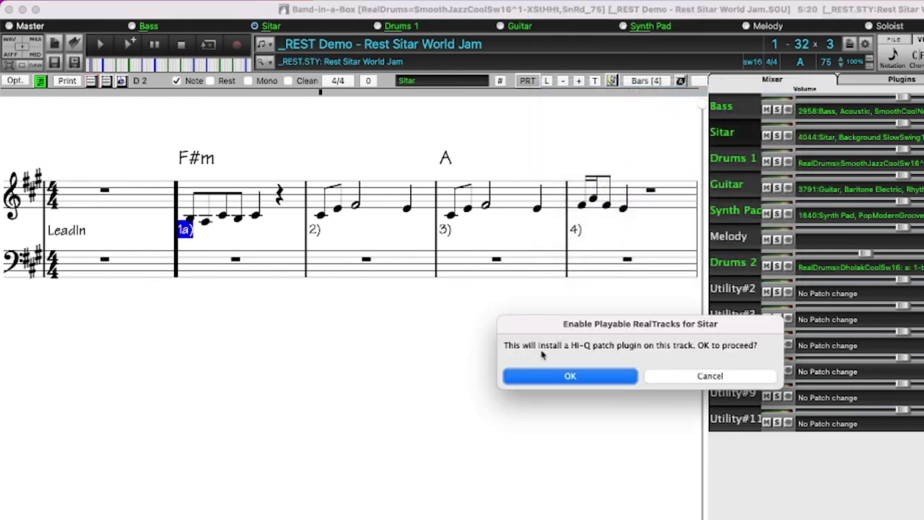
click(575, 381)
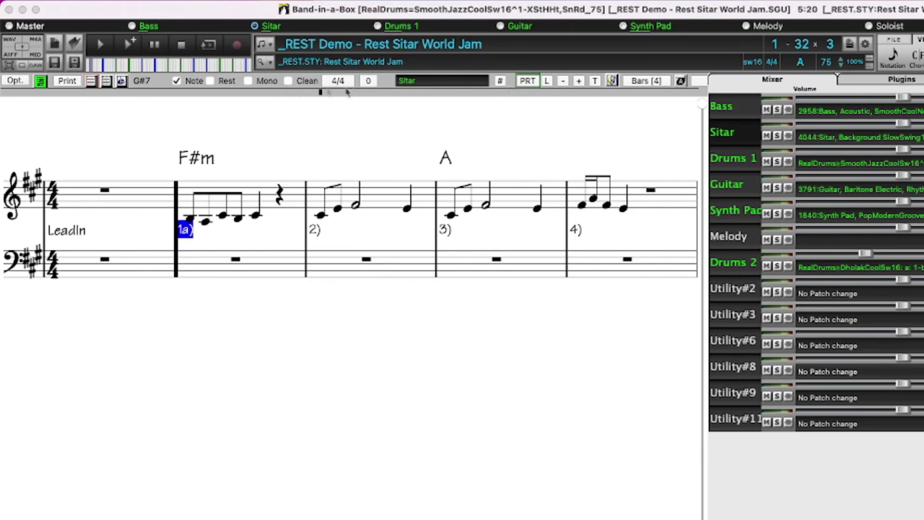
Step: Make a mute region on the Sitar RealTrack from bar 1 through bar 3, beat 1, and play back the muted bars
click(534, 83)
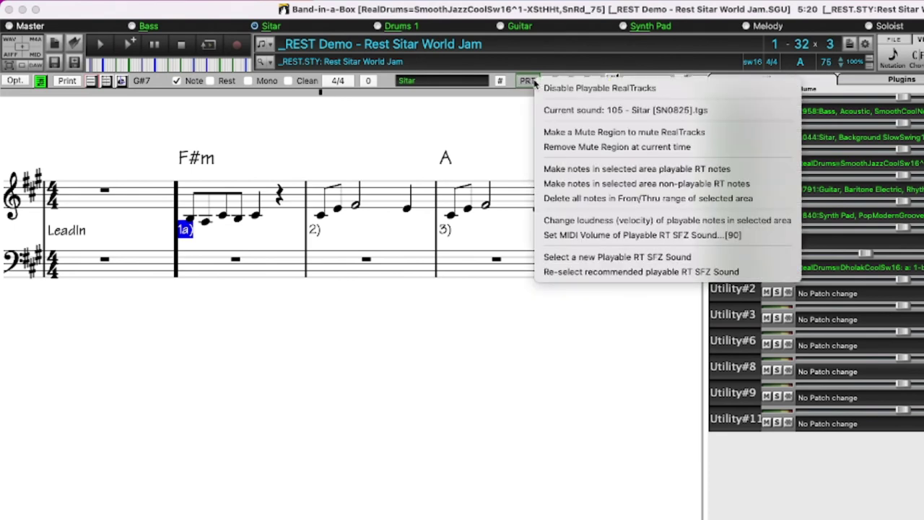
click(707, 135)
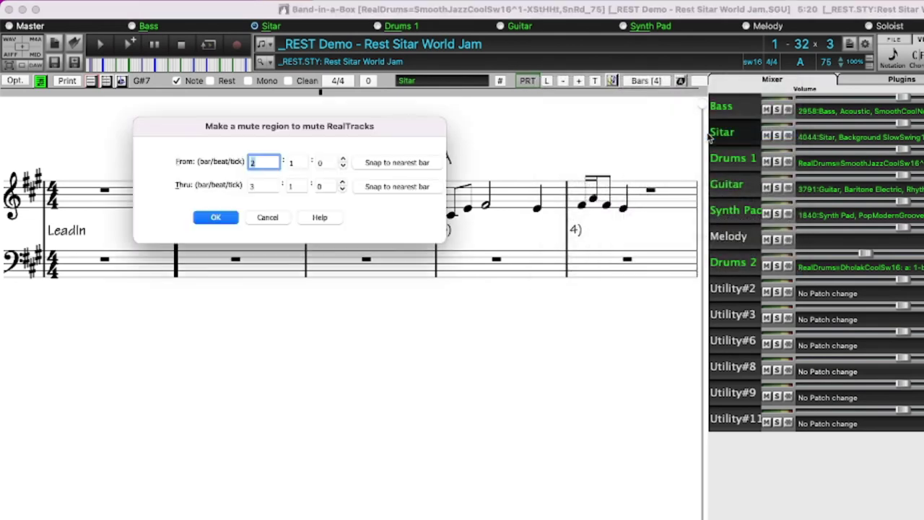
drag(325, 130, 299, 340)
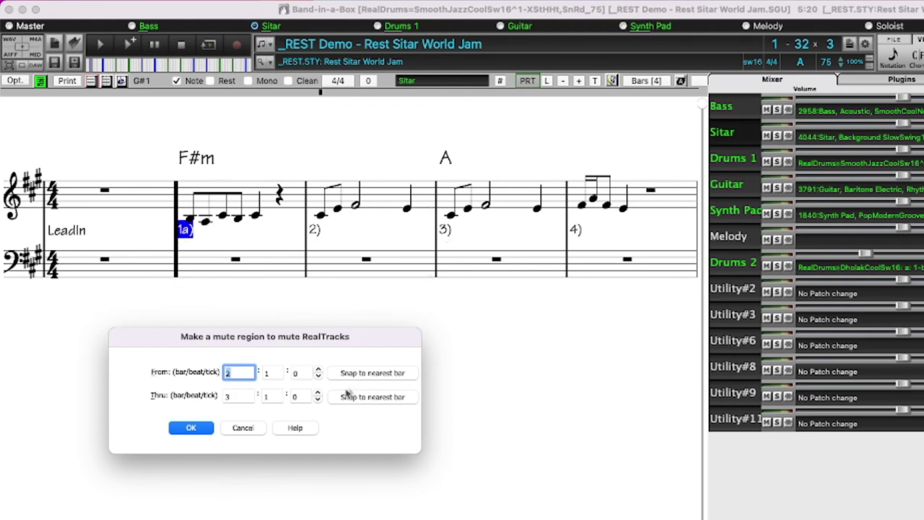
text(1)
double_click(244, 395)
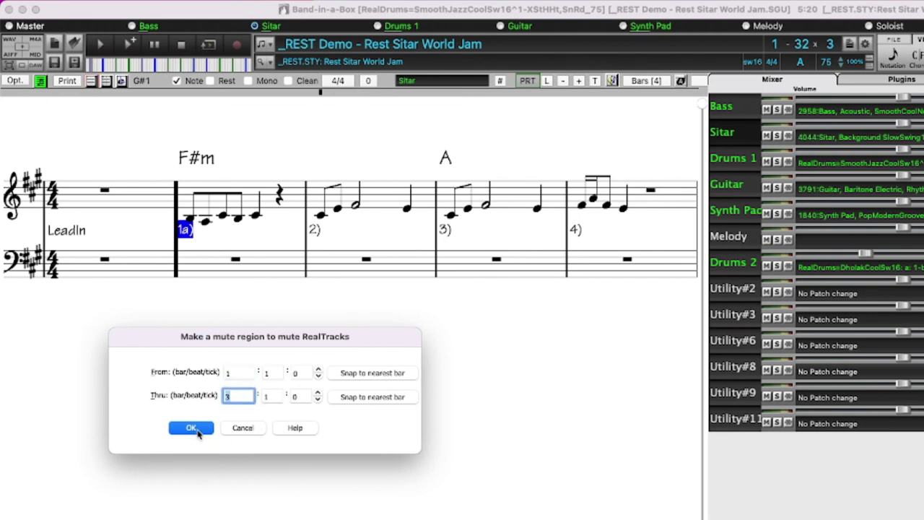
click(193, 429)
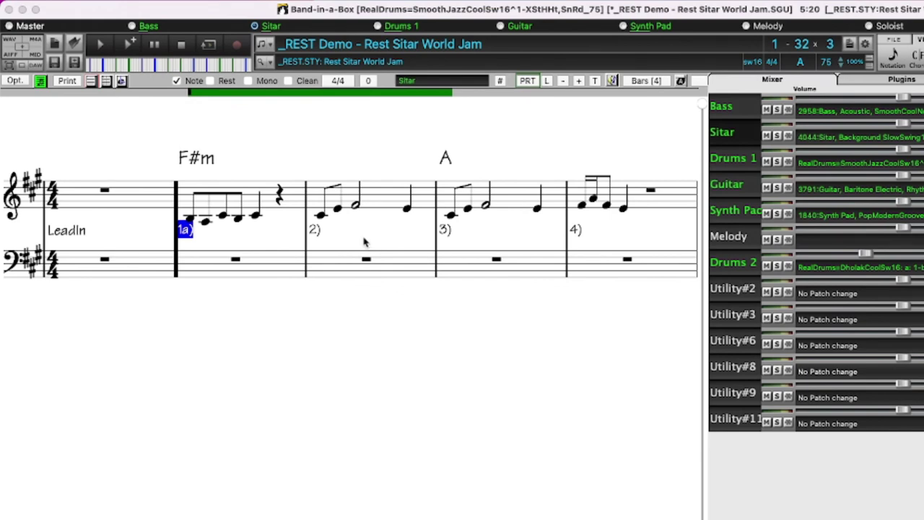
click(102, 46)
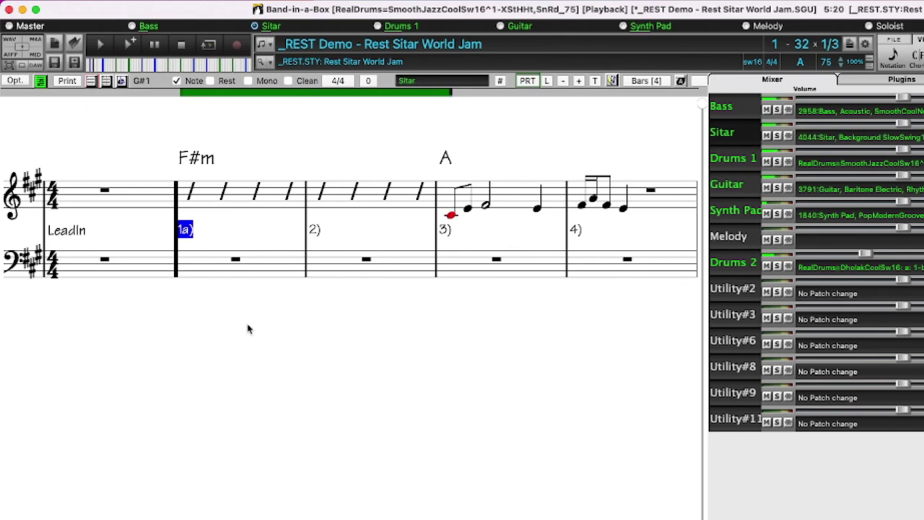
click(181, 47)
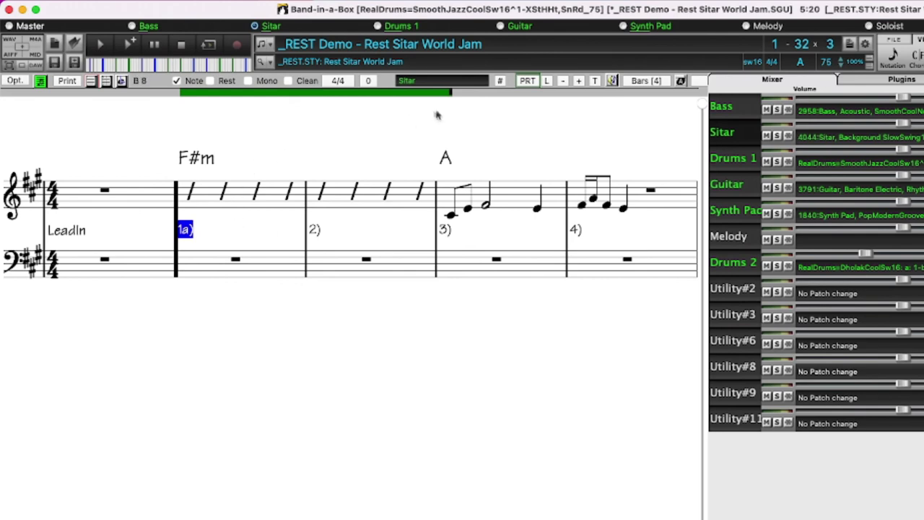
Step: Switch to editable notation and enter F#, E, F# and C# on the treble staff in bar 1
click(106, 81)
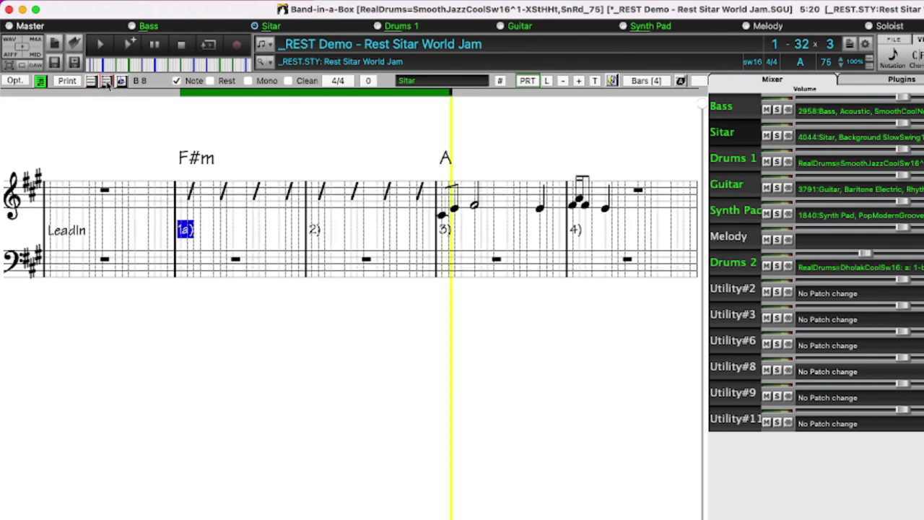
click(182, 208)
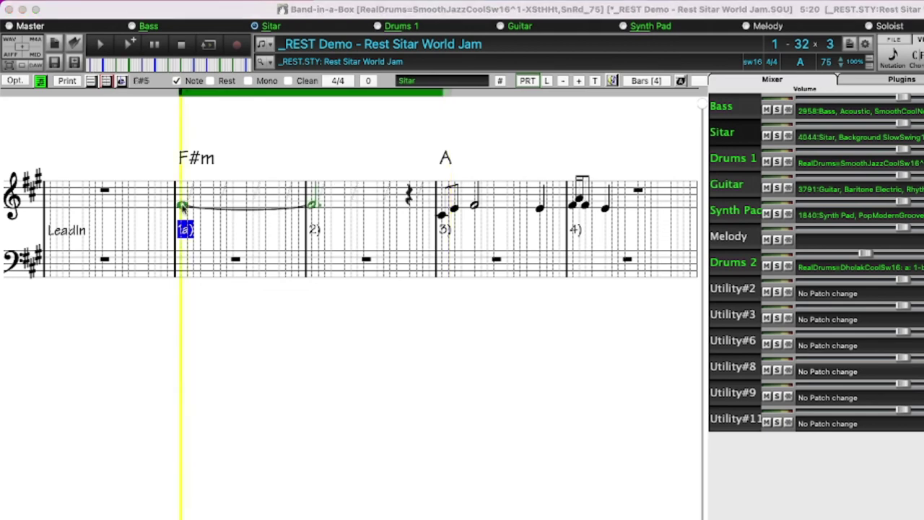
click(216, 209)
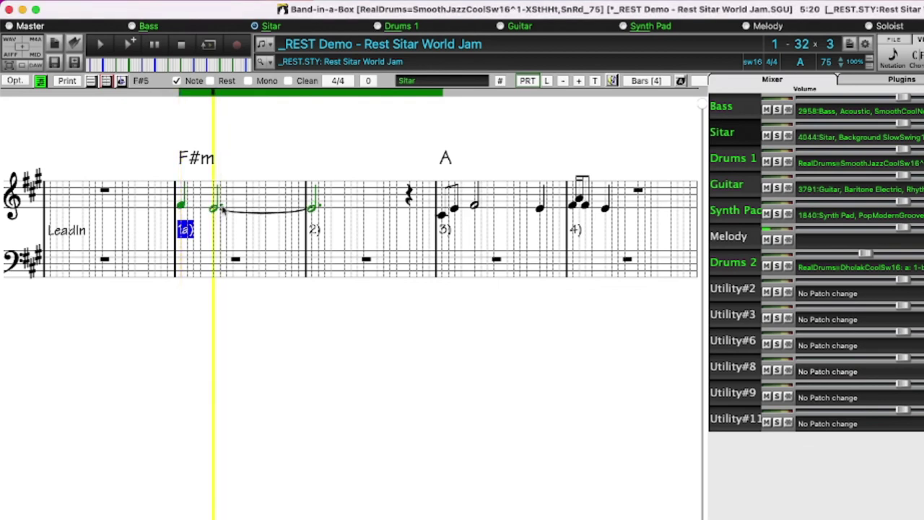
click(226, 207)
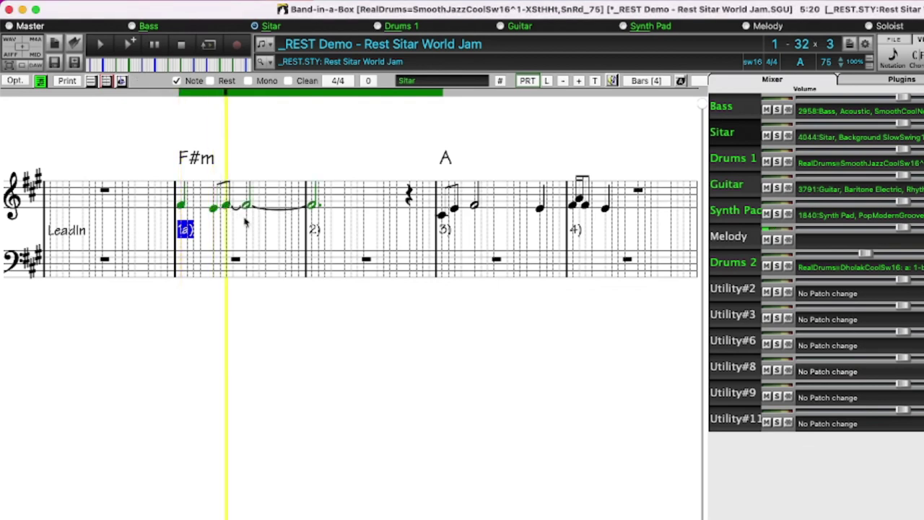
click(246, 216)
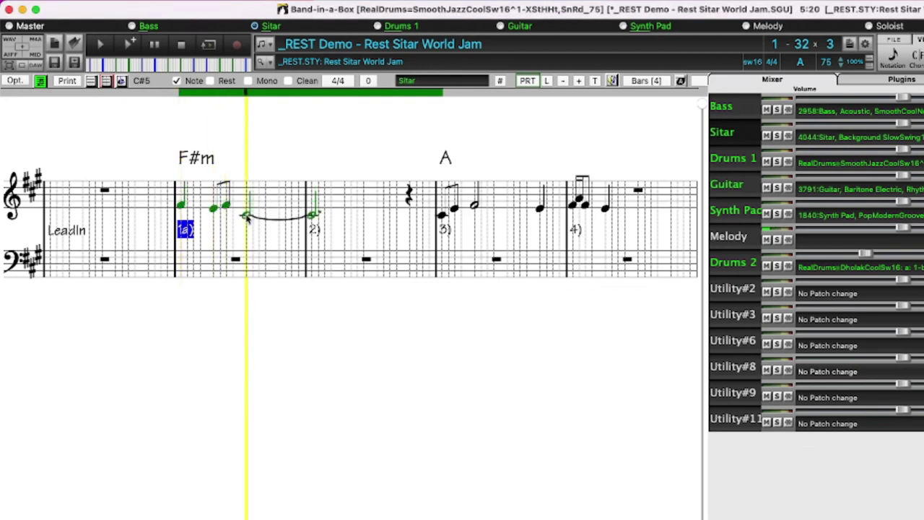
Step: Enter C#, B, C# and a low F# in bar 2, and play the edited phrase in standard notation
click(315, 215)
click(313, 215)
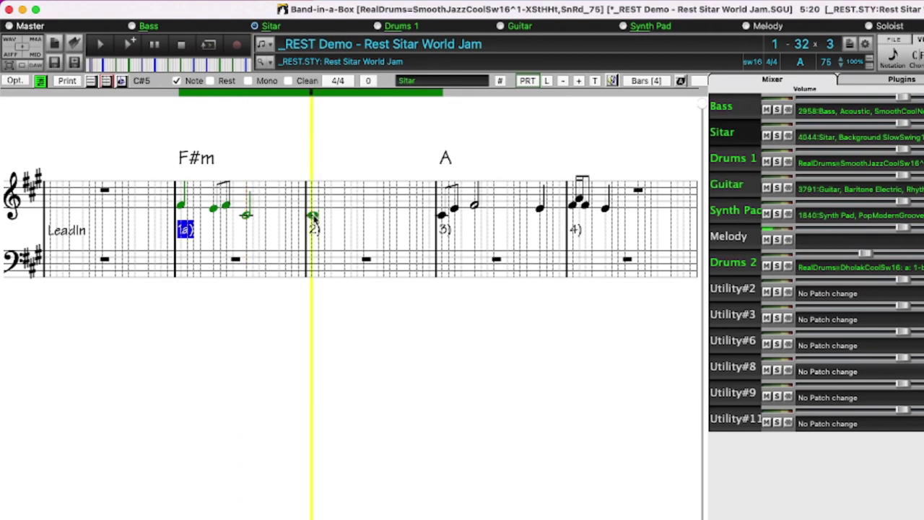
click(344, 249)
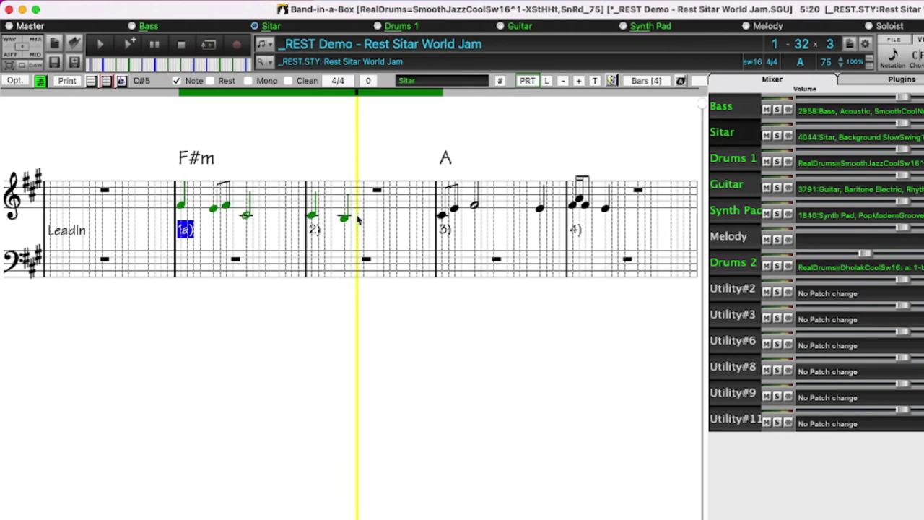
click(358, 218)
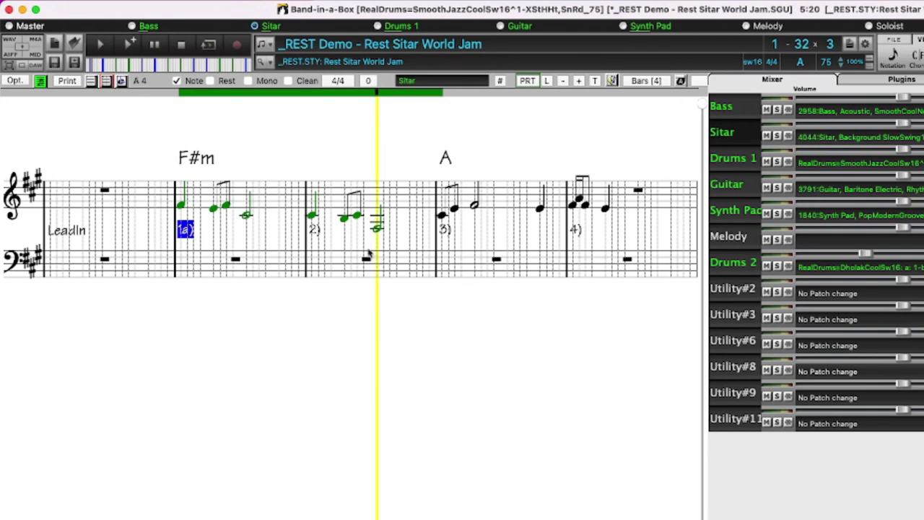
click(90, 82)
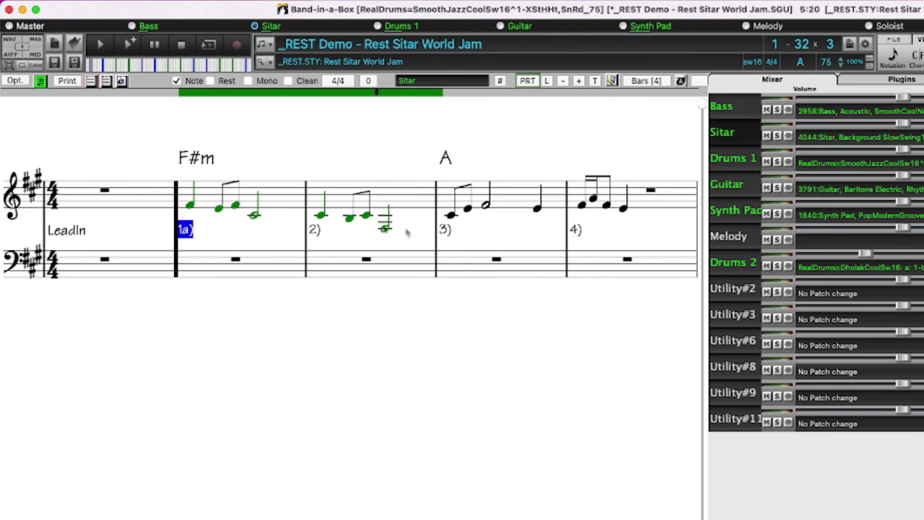
key(space)
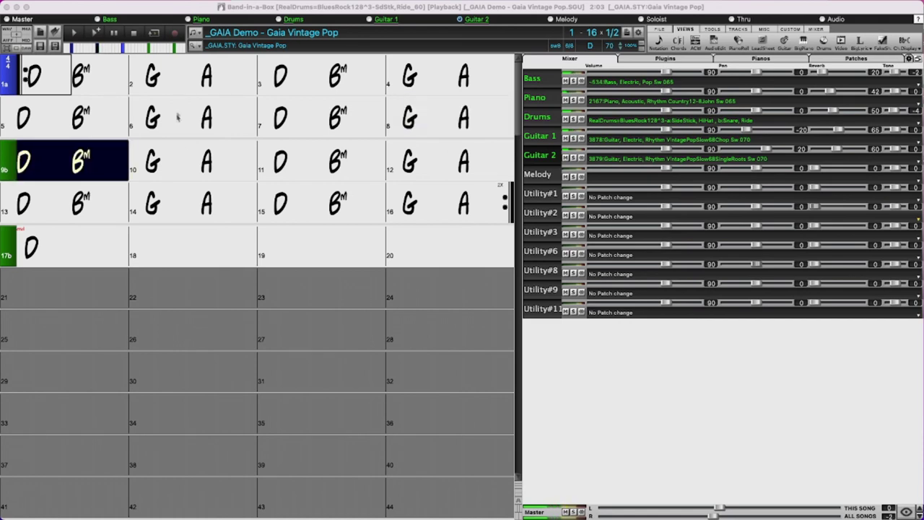
Step: Play Gaia Vintage Pop from bar 1, soloing Guitar 2 briefly to hear its part alone before stopping playback
click(134, 33)
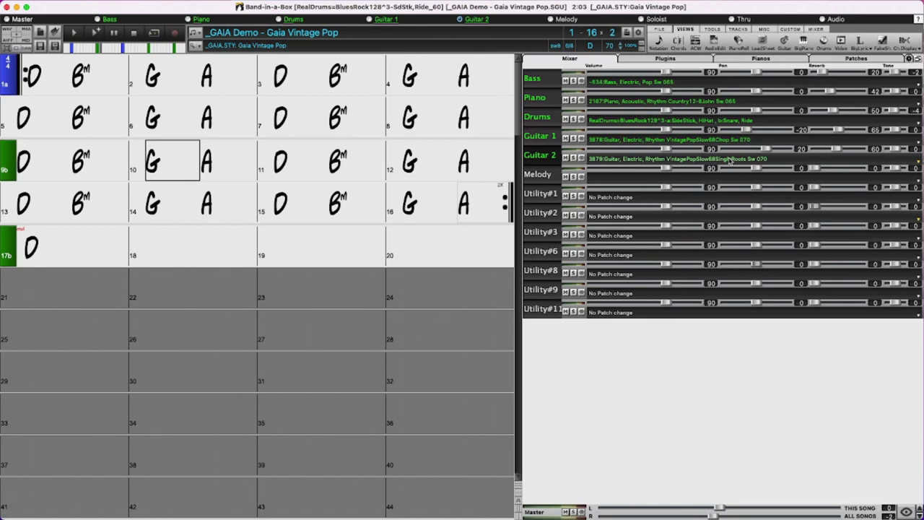
click(53, 83)
key(space)
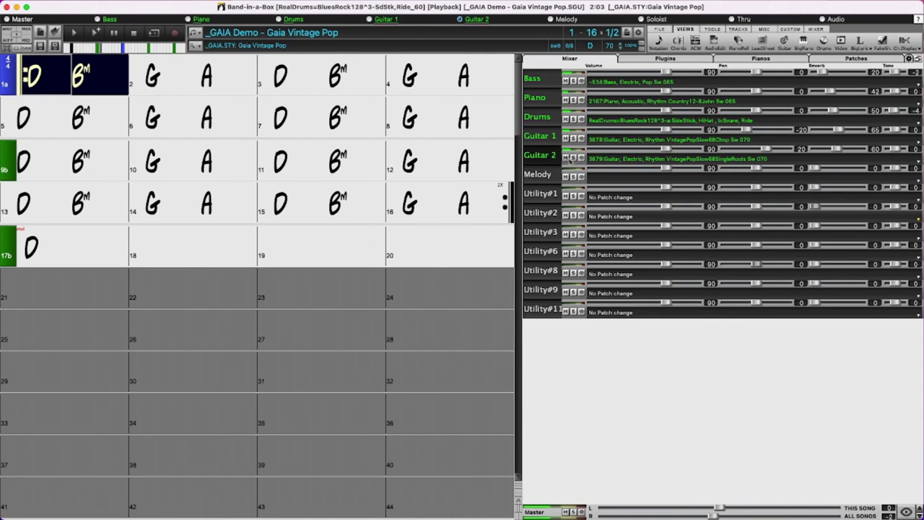
click(573, 158)
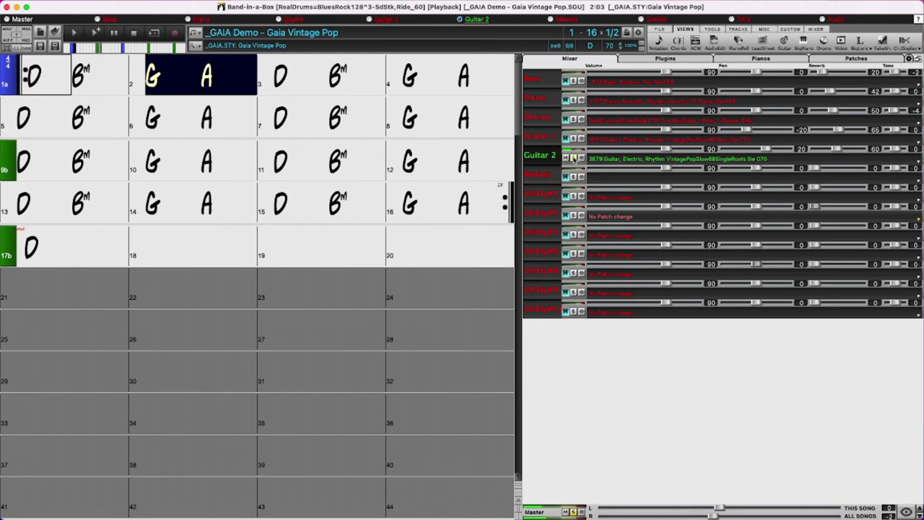
click(574, 158)
click(134, 34)
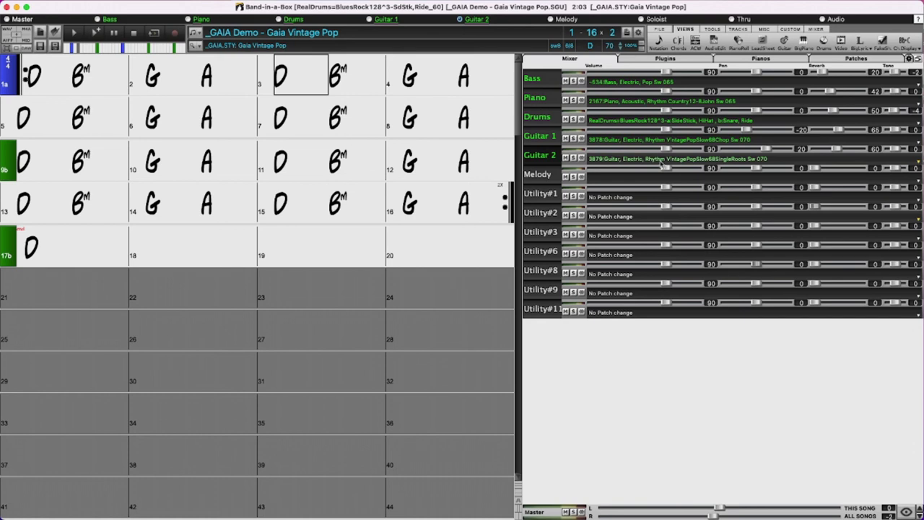
Step: Show Guitar 2 in the piano roll and play its notes from bar 1
click(739, 41)
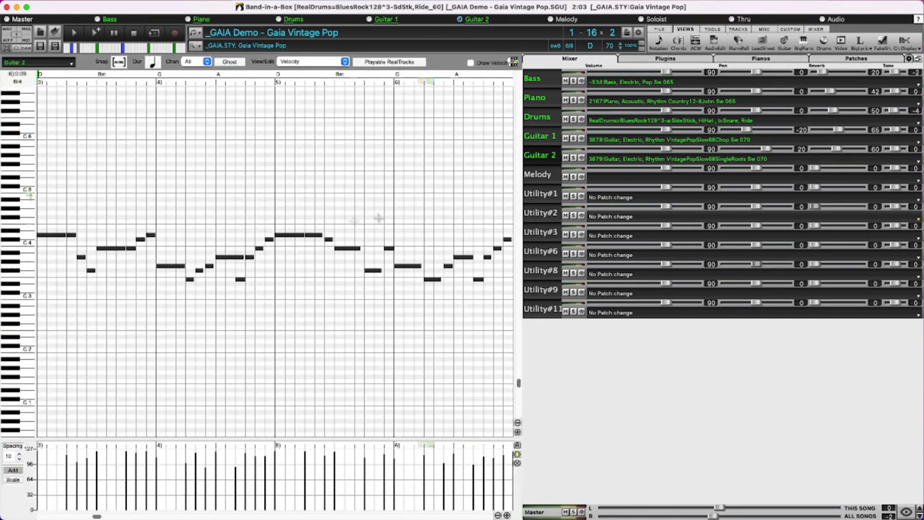
scroll(378, 217, left, 10)
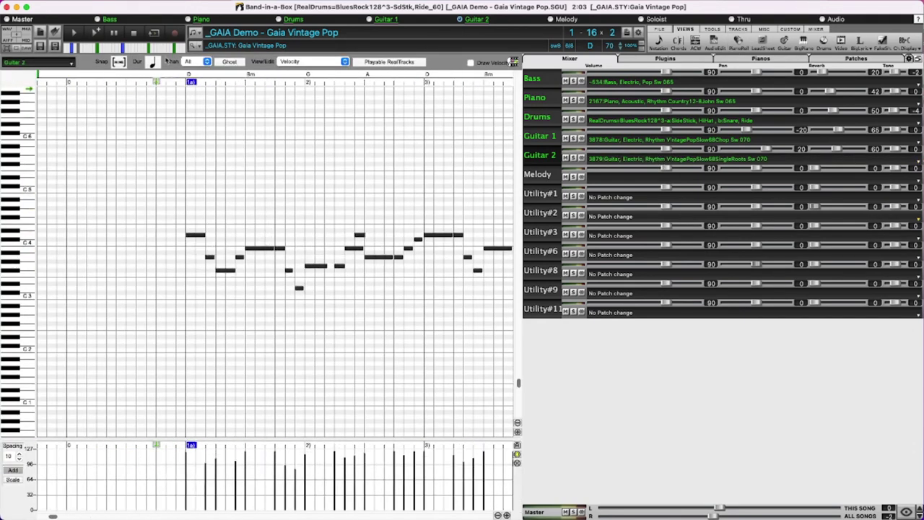
click(182, 78)
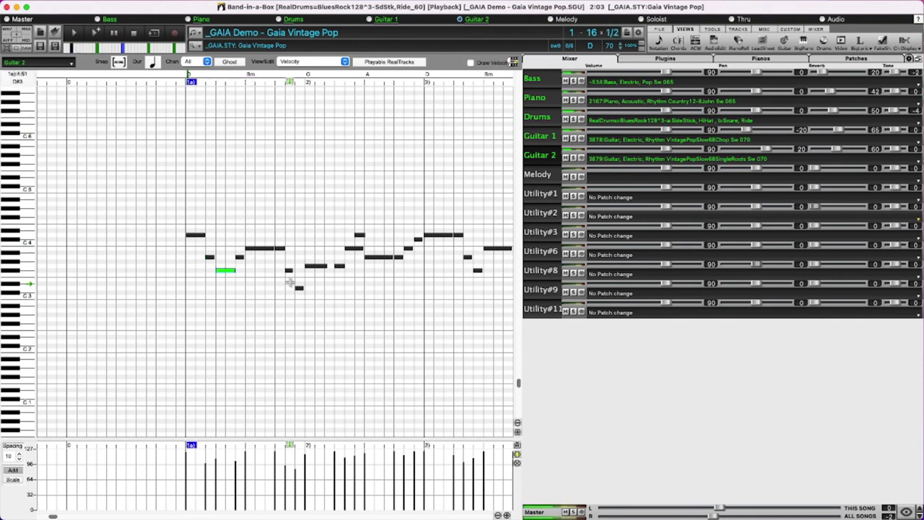
click(136, 34)
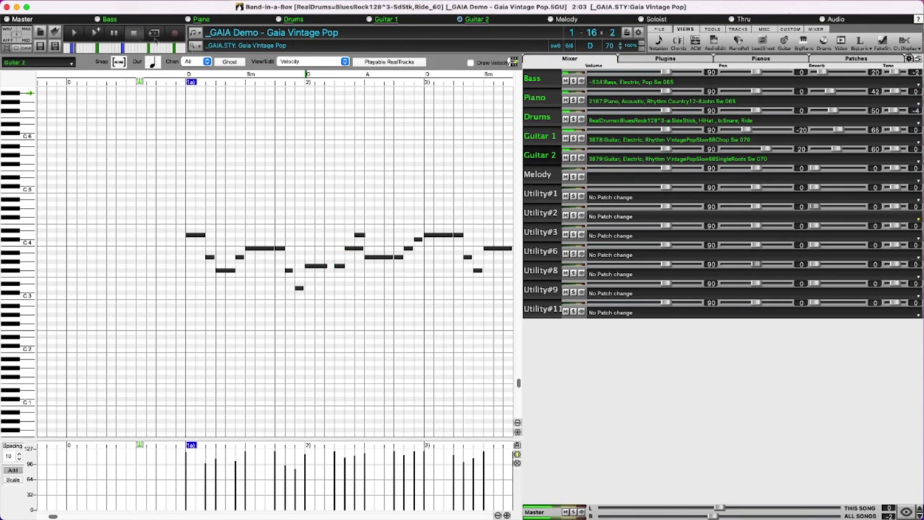
Step: Enable Playable RealTracks for Guitar 2 and add an F#4 harmony note above bar 1's first note, matching its length
click(395, 62)
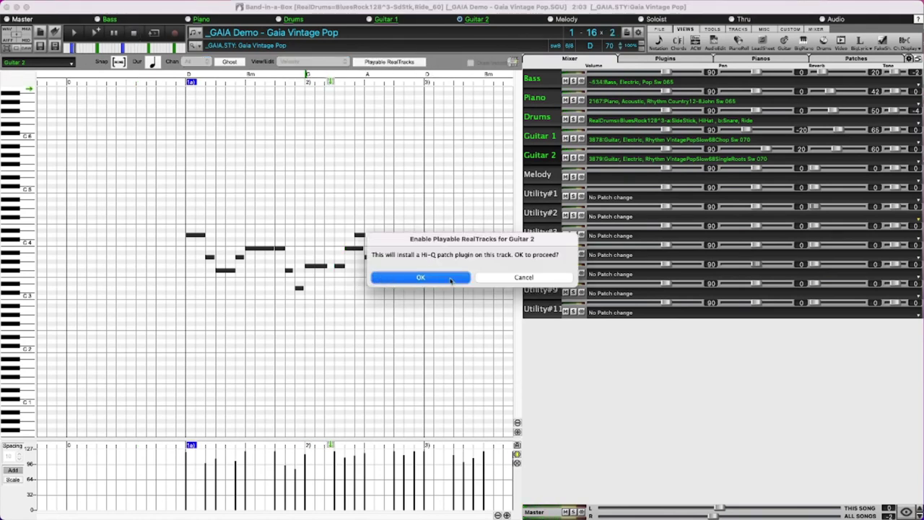
click(421, 278)
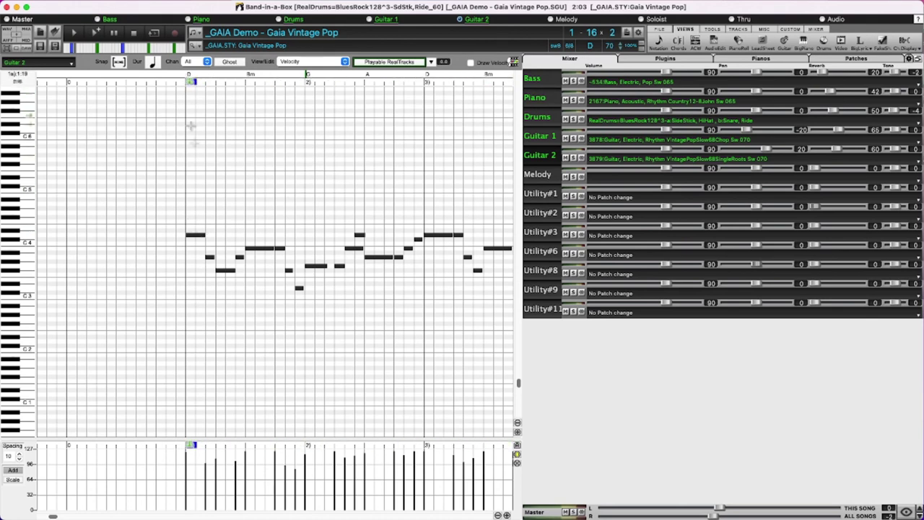
click(186, 217)
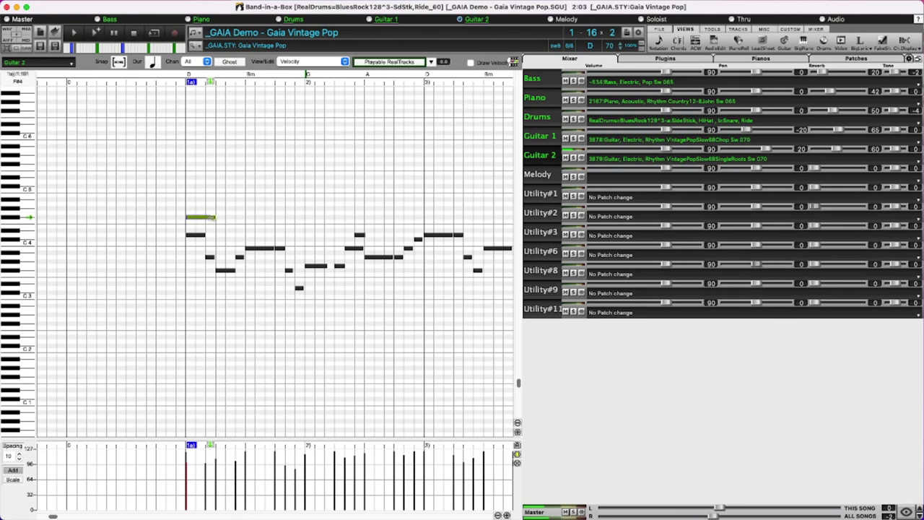
drag(210, 221, 204, 218)
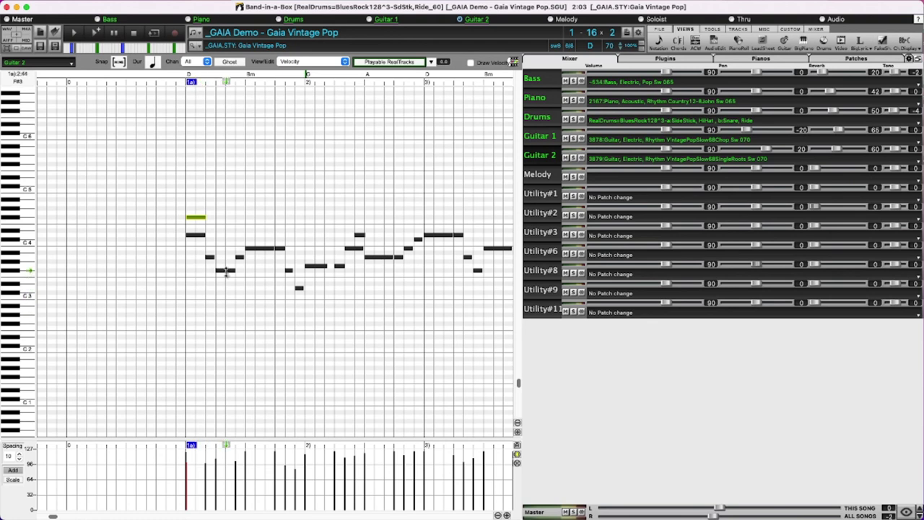
Step: Add D4, A3 and D4 harmony notes above the second, third and fourth notes of bar 1, shortening each to match
click(214, 237)
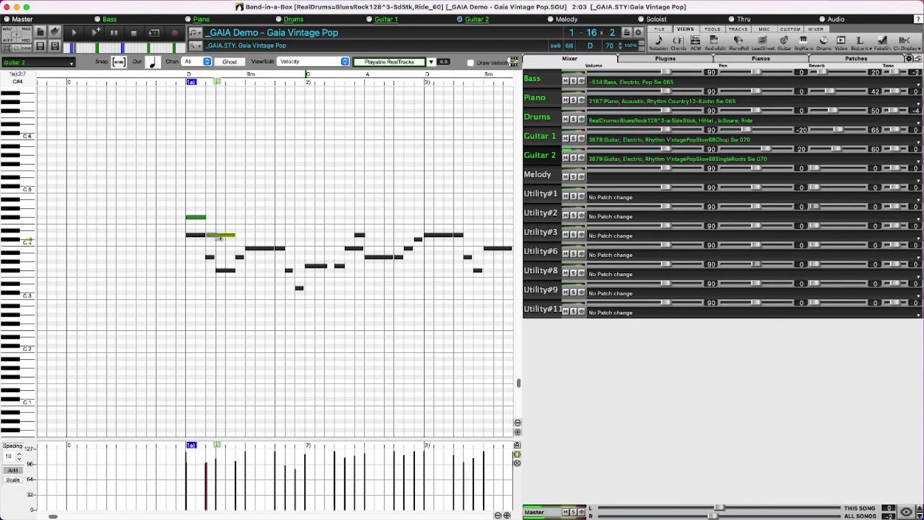
drag(219, 238, 214, 238)
click(217, 258)
drag(239, 257, 234, 259)
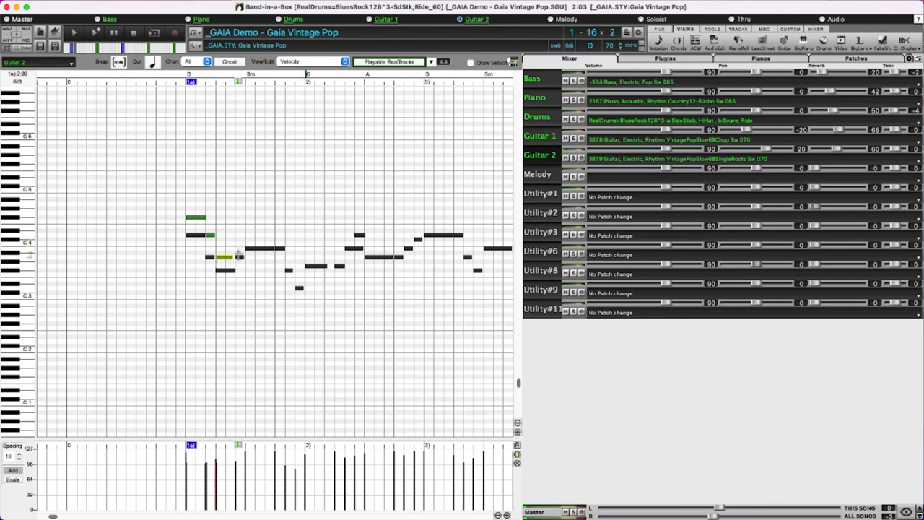
click(238, 235)
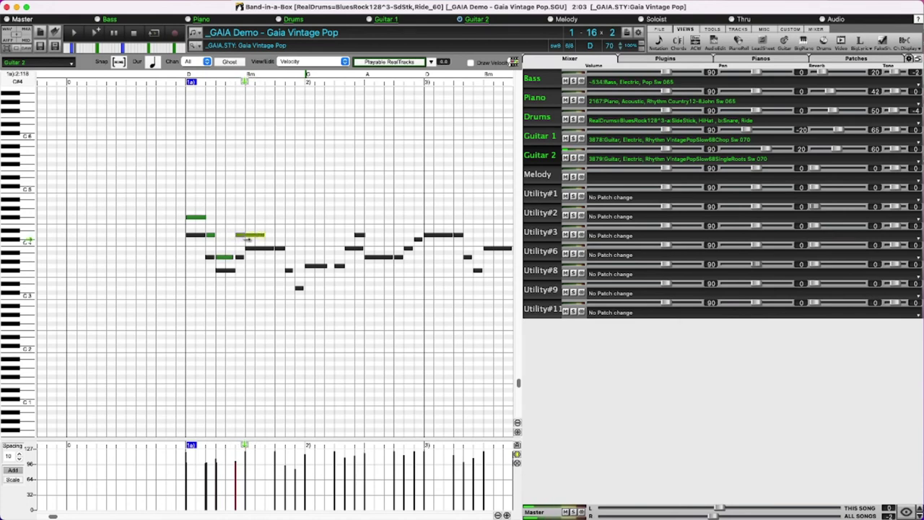
drag(263, 235, 247, 235)
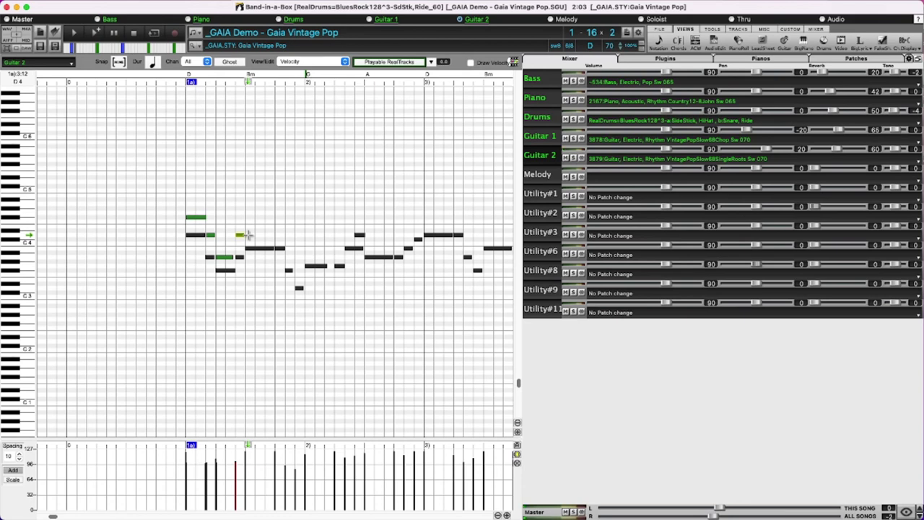
Step: Add D4, D4, B3 and F#3 harmony notes above the last four notes of bar 1, matching each note's length
click(249, 234)
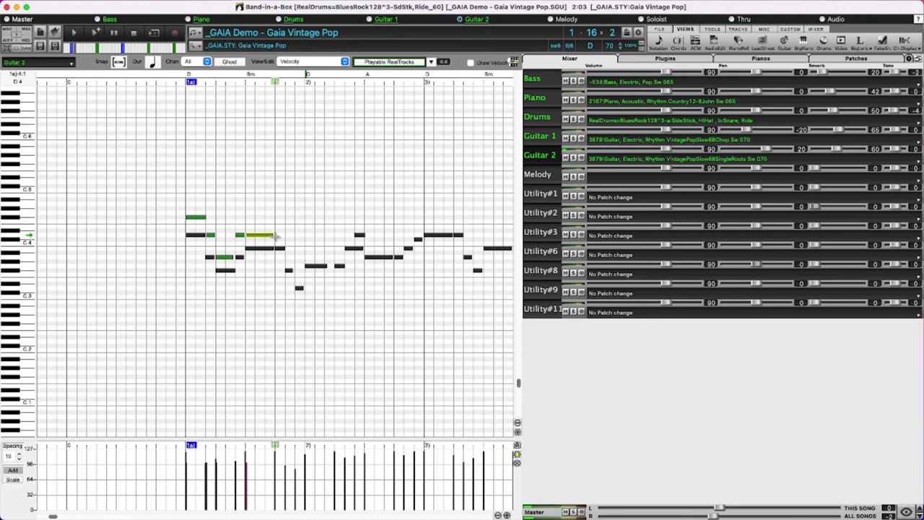
click(277, 235)
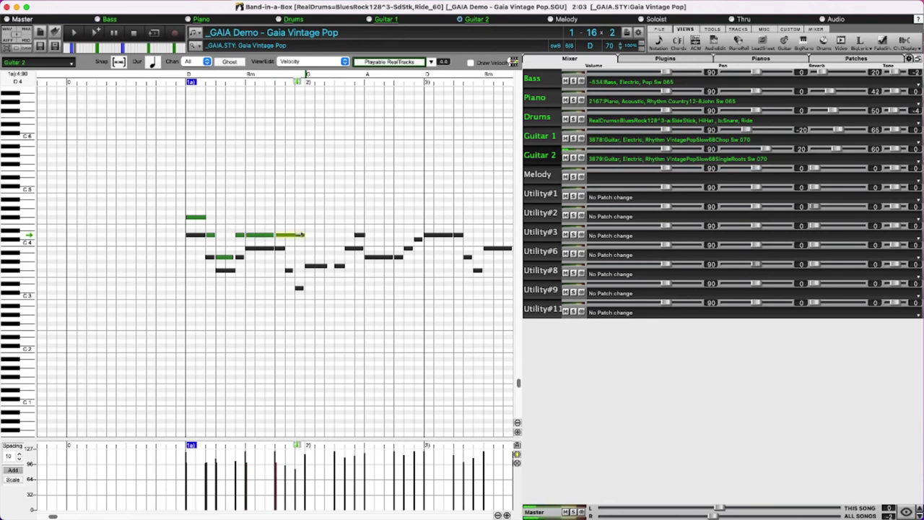
drag(287, 240, 286, 247)
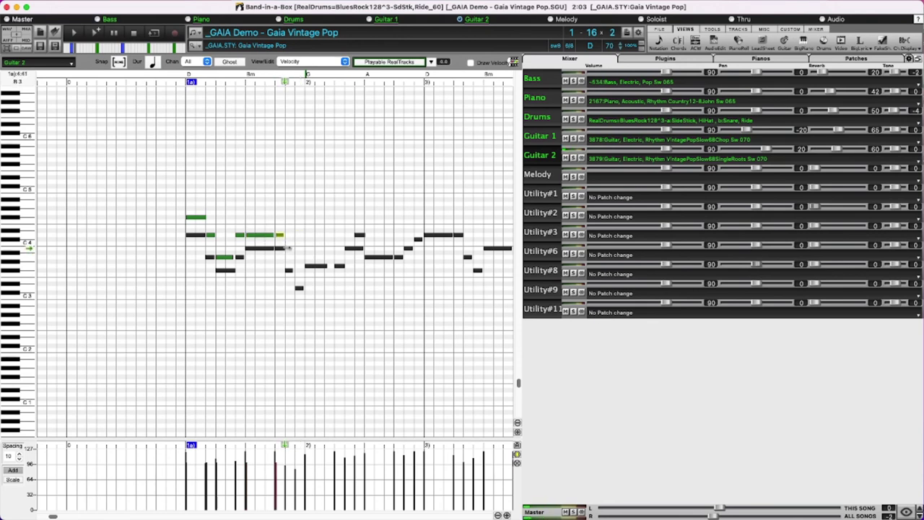
click(288, 248)
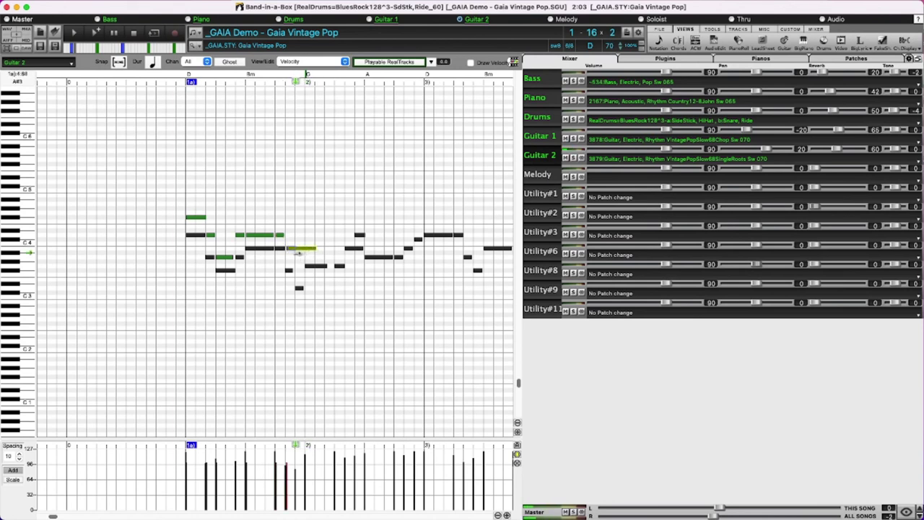
drag(300, 251, 287, 252)
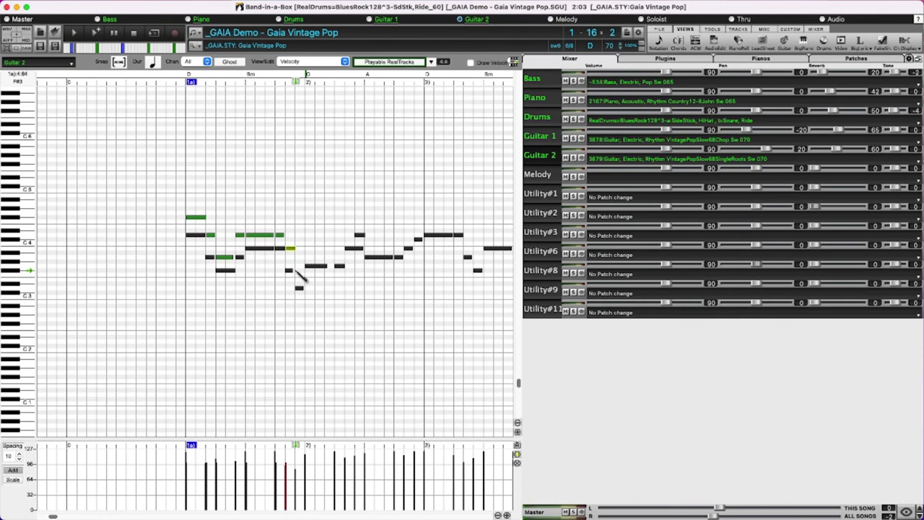
drag(296, 271, 325, 271)
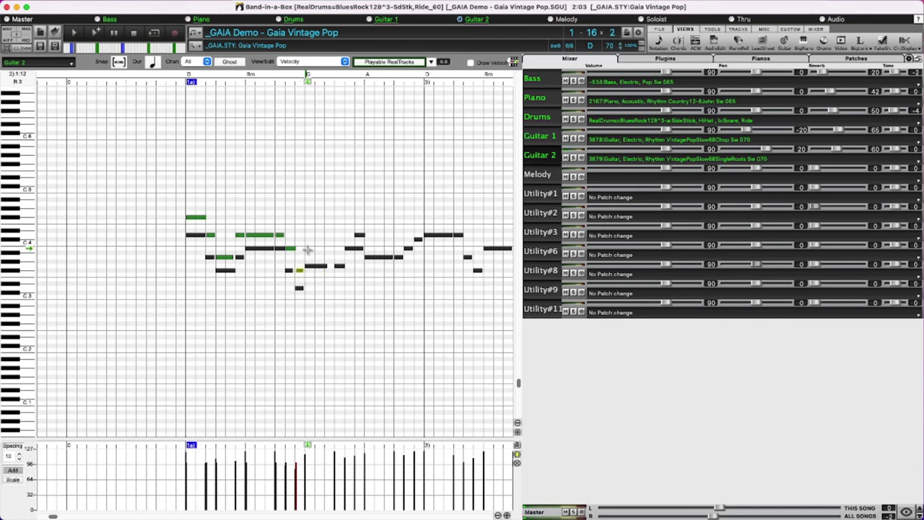
Step: Add B3, B3, D4 and G4 harmony notes above the first four notes of bar 2, each matching the original's length
drag(306, 248, 332, 249)
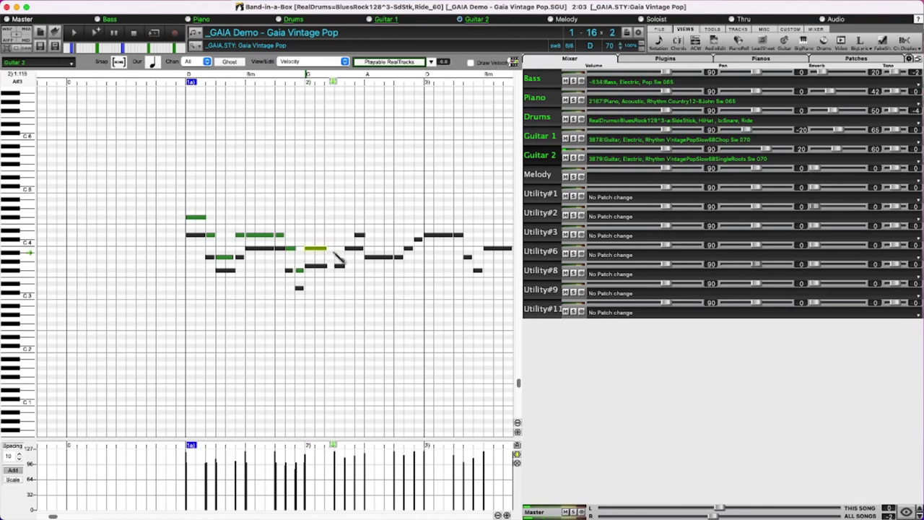
click(335, 248)
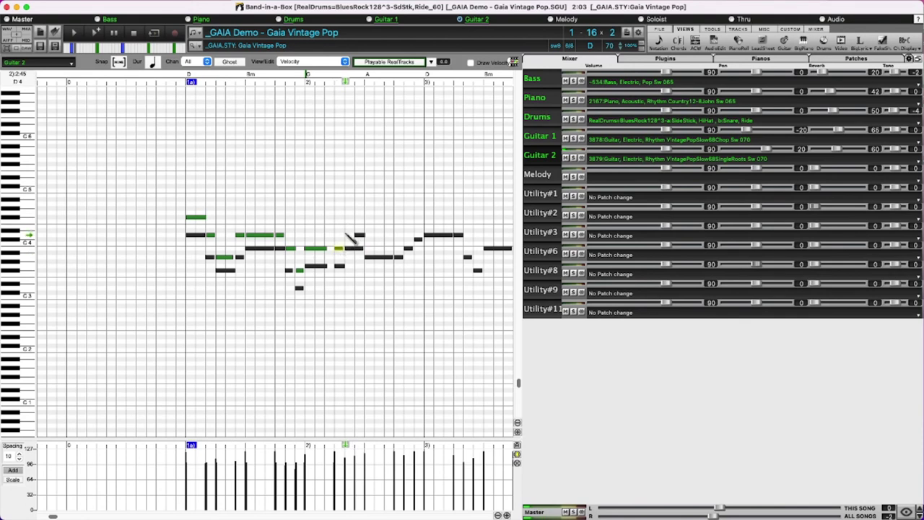
click(346, 235)
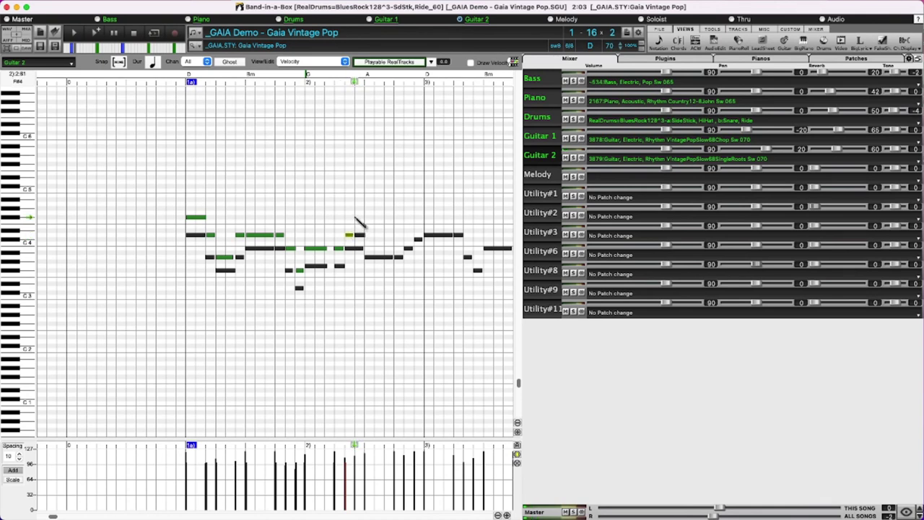
mouse_move(355, 218)
mouse_down()
mouse_move(381, 219)
mouse_move(359, 216)
mouse_up()
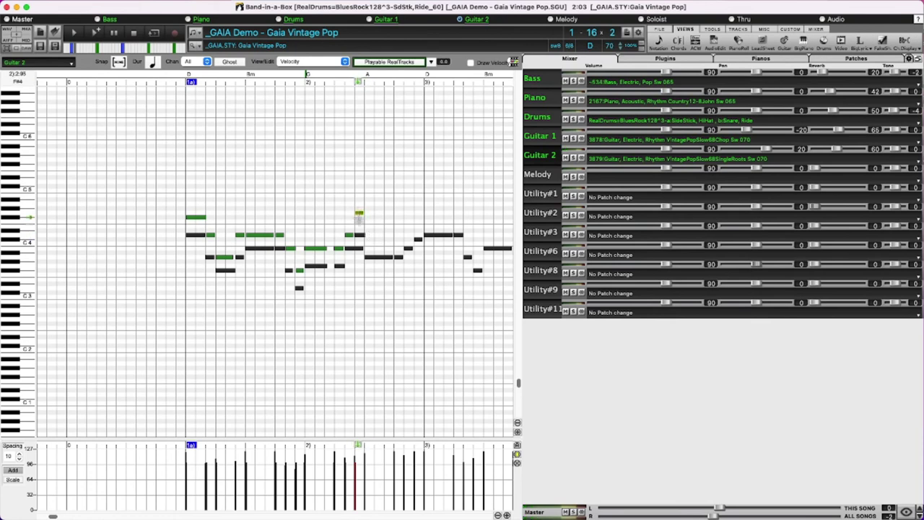
Step: Add E4, C#4, E4 and G4 harmony notes above the last four notes of bar 2, matching their lengths
click(366, 227)
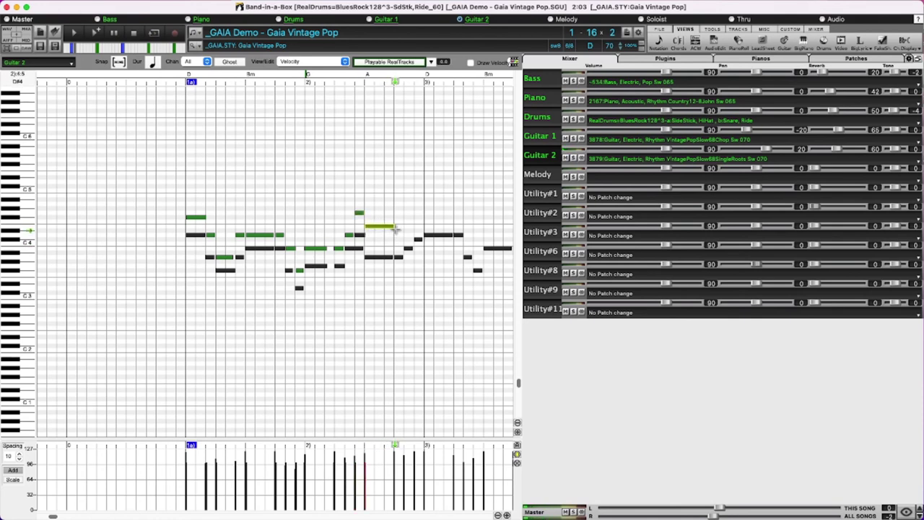
click(396, 239)
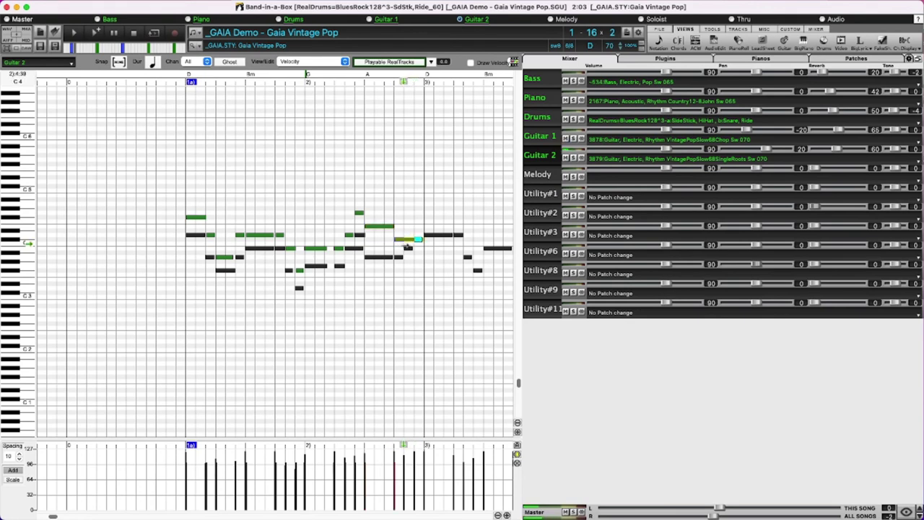
mouse_move(406, 239)
mouse_down()
mouse_move(434, 226)
mouse_move(414, 226)
mouse_up()
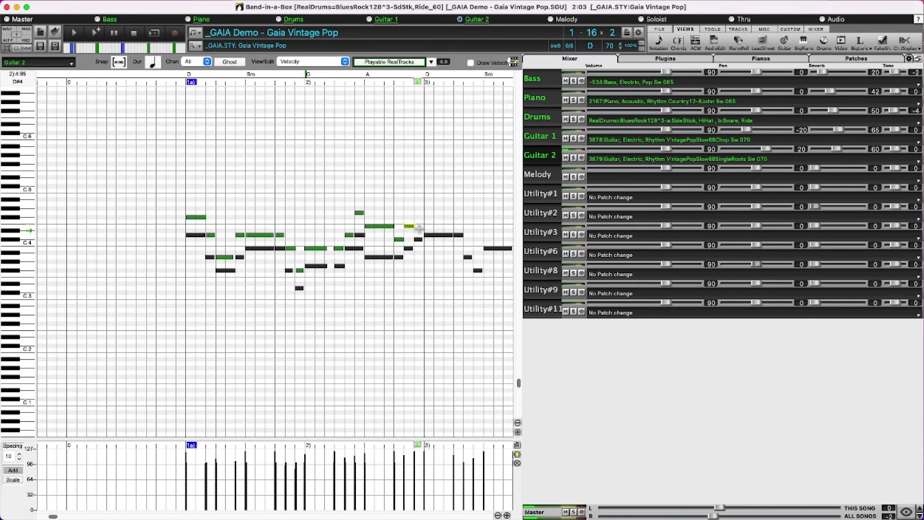
click(415, 214)
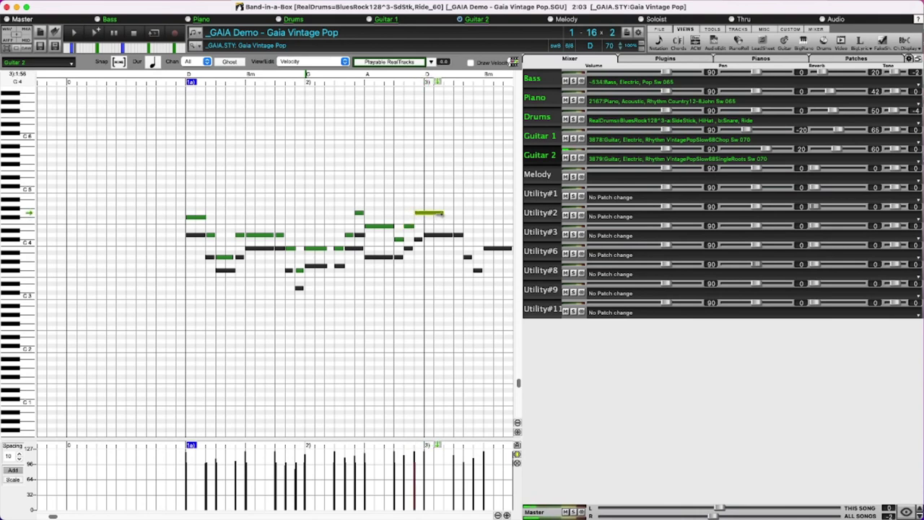
drag(427, 222, 418, 213)
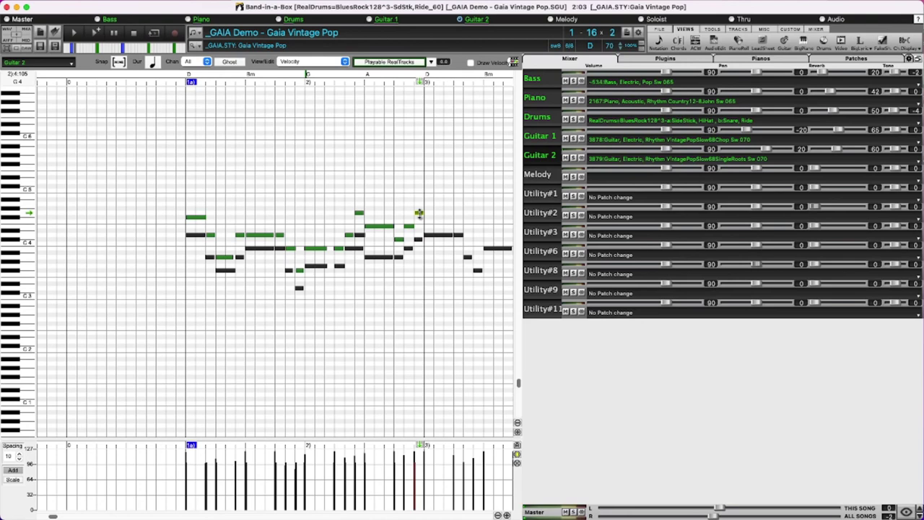
Step: Add an F#4 harmony note above bar 3's first note and play the harmonized Guitar 2 part
click(426, 216)
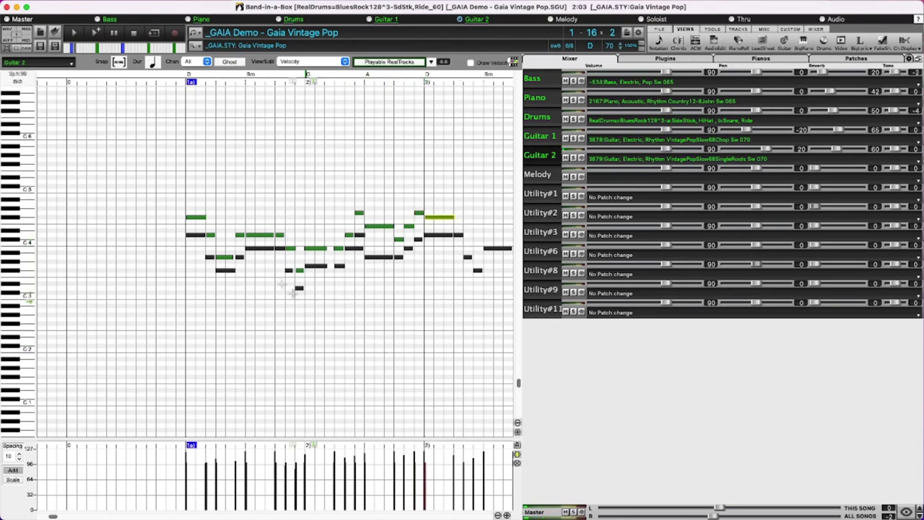
click(162, 80)
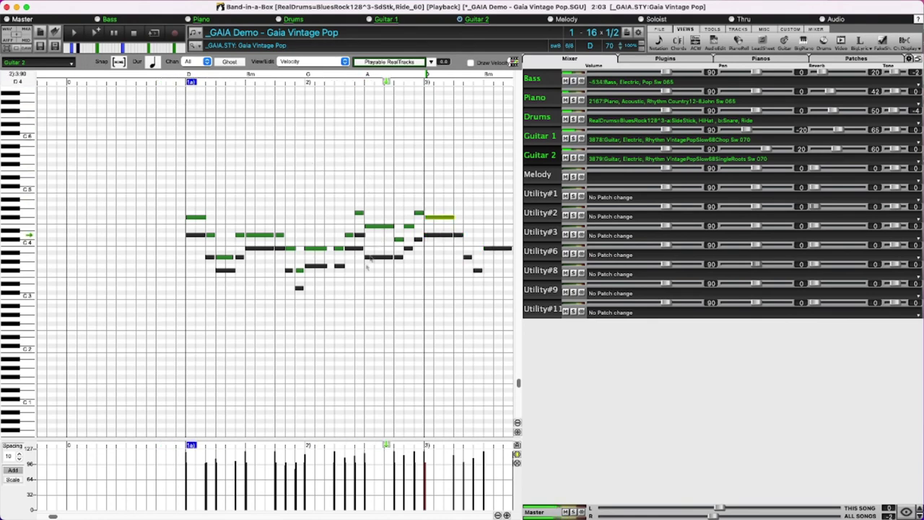
key(space)
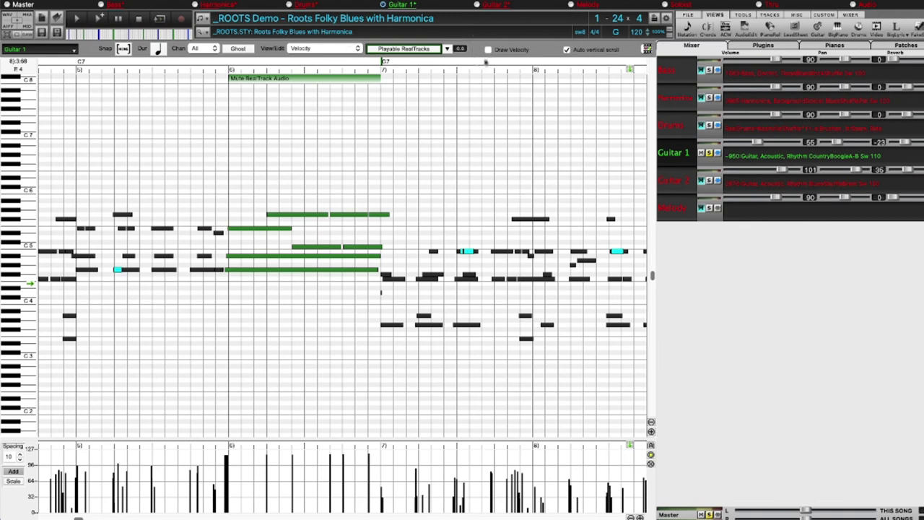
Step: Set Guitar 1's Playable RealTracks volume to -9.52 and play from bar 5 through the playable notes in bar 6
click(447, 49)
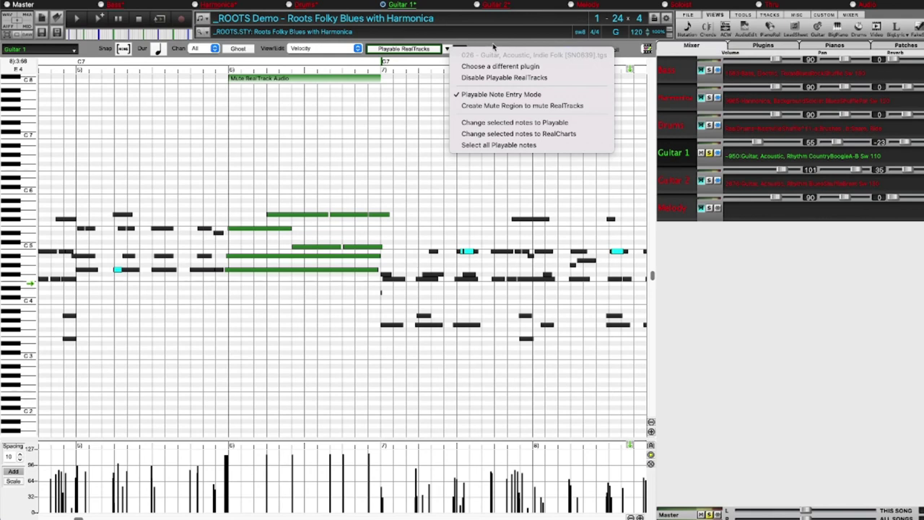
click(493, 47)
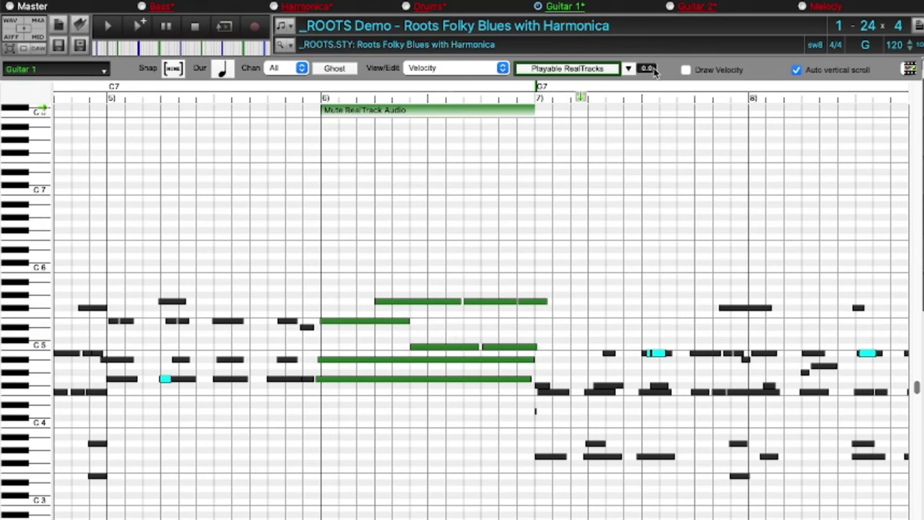
drag(654, 70, 656, 83)
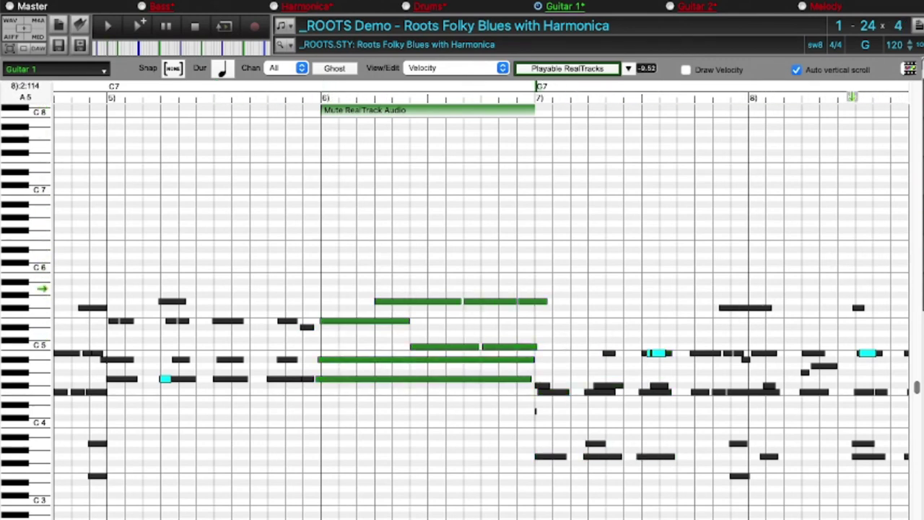
key(space)
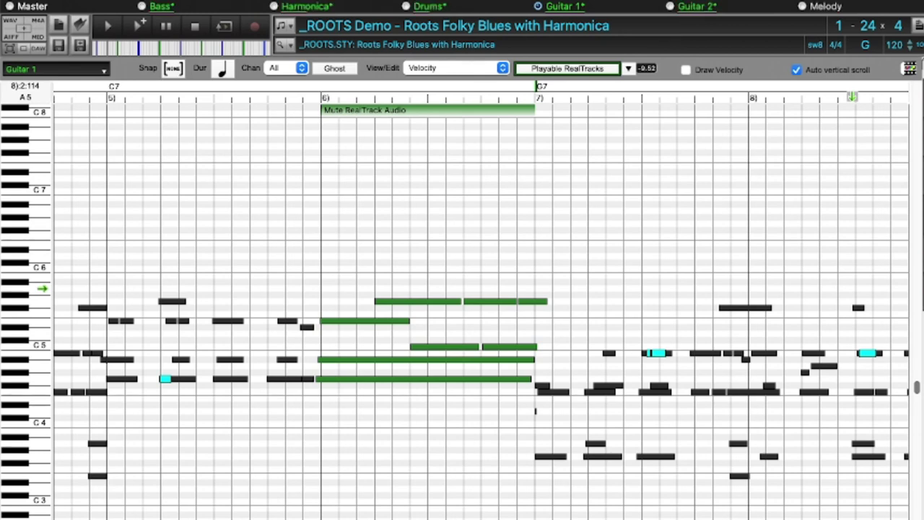
click(197, 93)
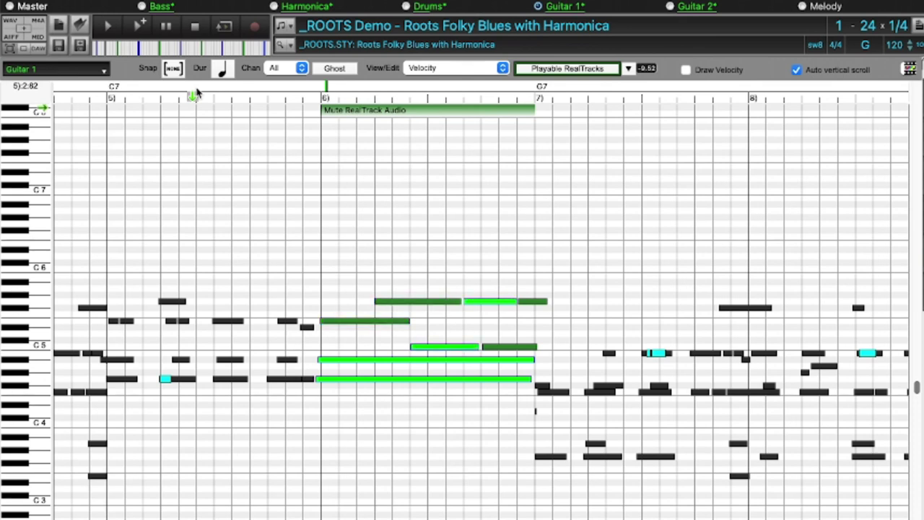
click(196, 26)
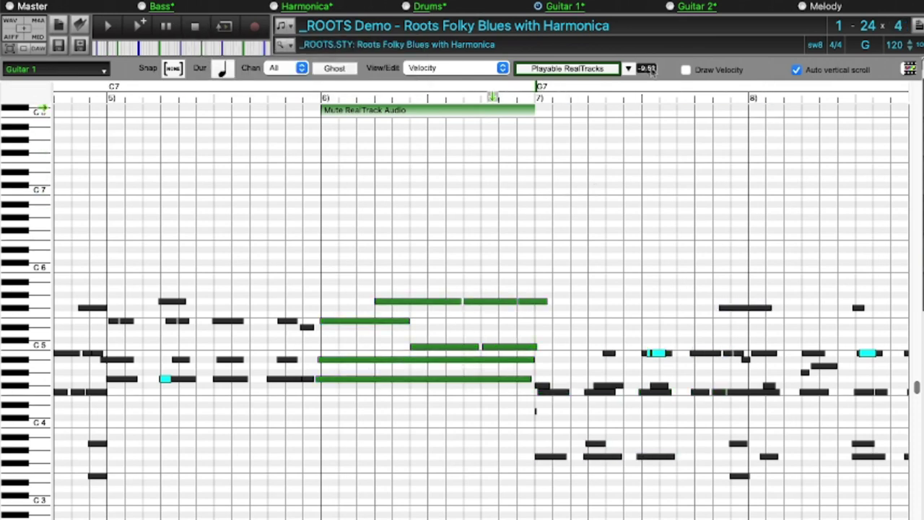
Step: Open the list of alternative plugins for Guitar 1's Playable RealTracks and filter it for "acoustic indie"
click(629, 69)
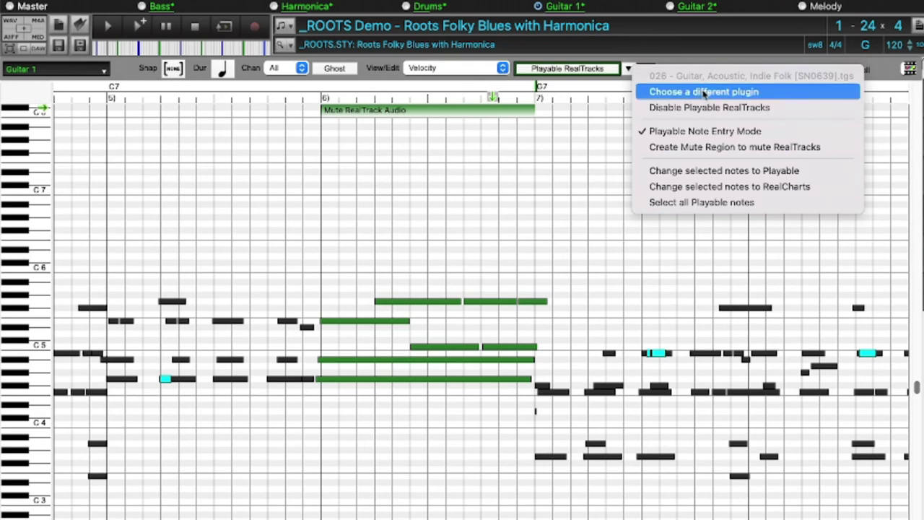
click(755, 92)
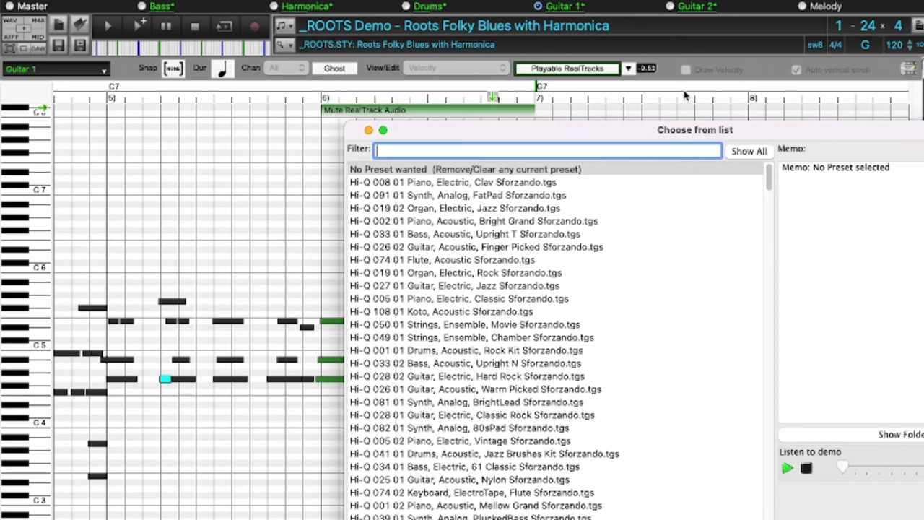
text(acou)
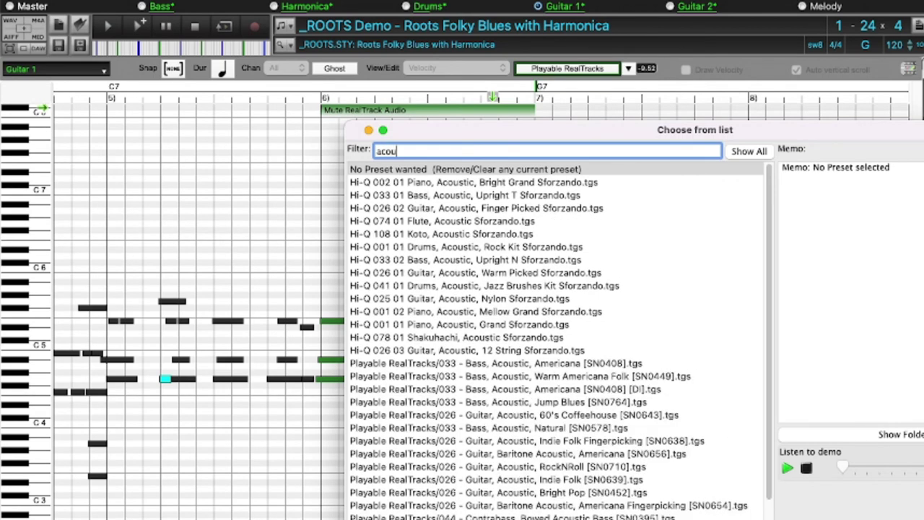
text(stic indie)
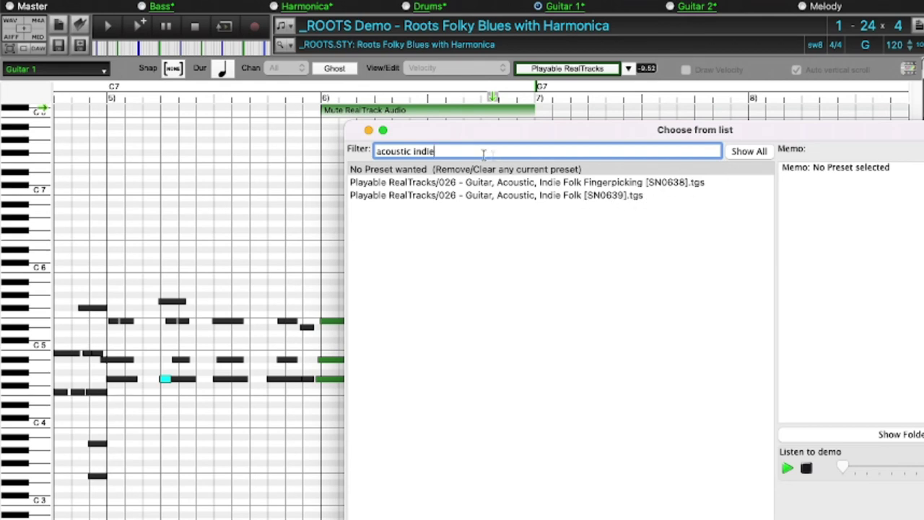
Step: Filter the presets for "electric" and load Playable RealTracks/030 - Guitar, Electric, Overdrive, Rock Blues Rotary [SN0689].tgs
drag(461, 151, 348, 147)
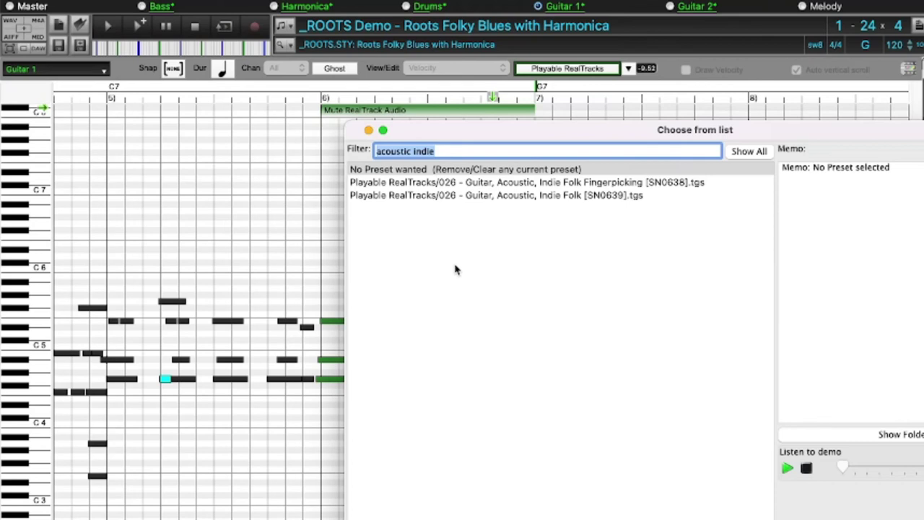
text(electric)
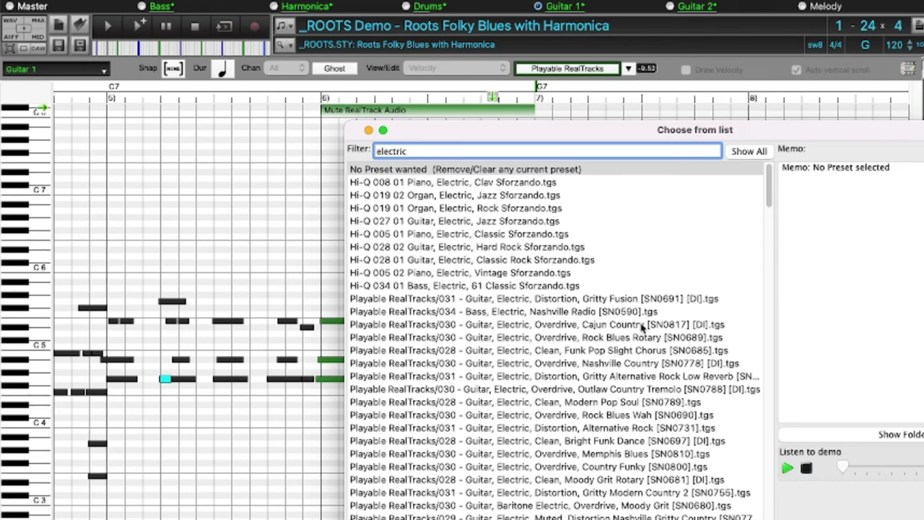
click(665, 338)
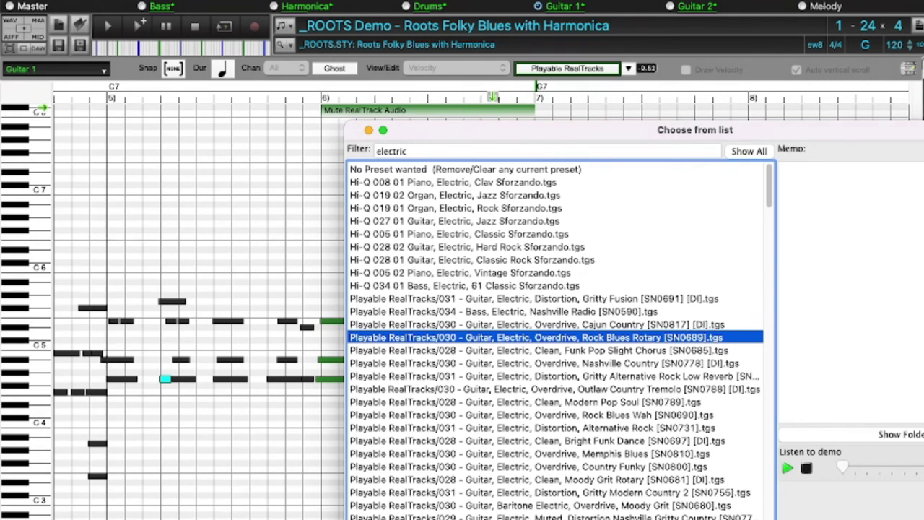
key(Return)
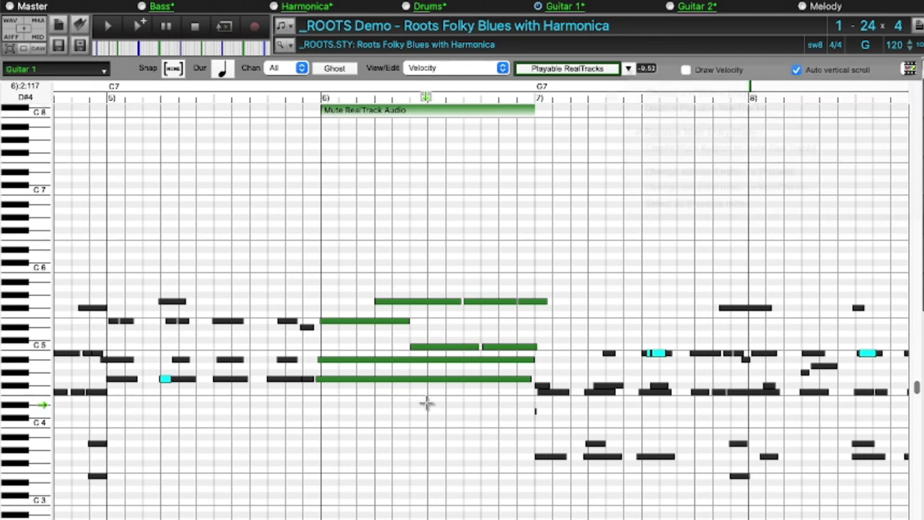
Step: Select all the green playable notes in bar 6 and change them to RealCharts notes
click(629, 69)
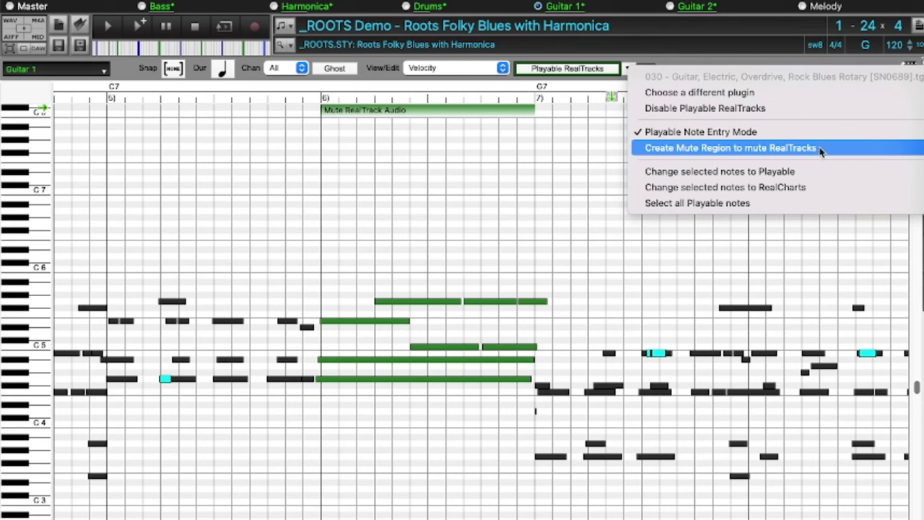
click(815, 188)
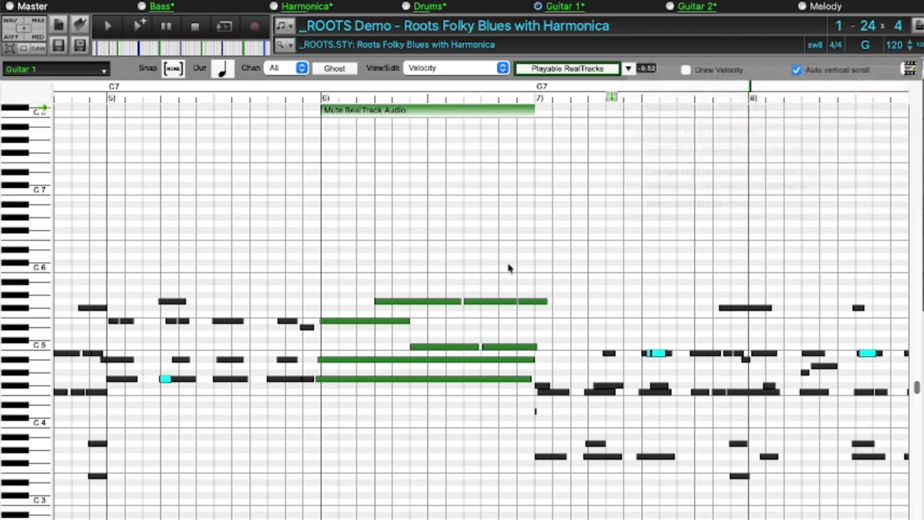
drag(531, 263, 304, 416)
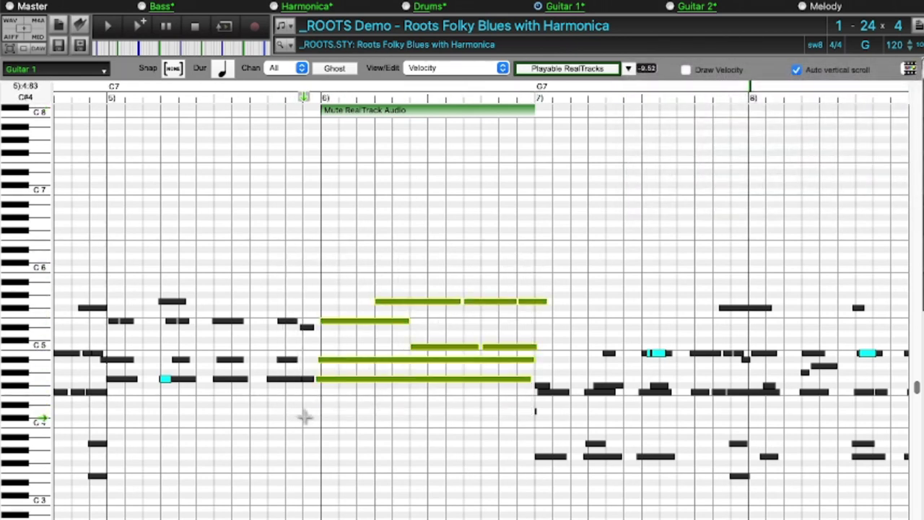
click(628, 69)
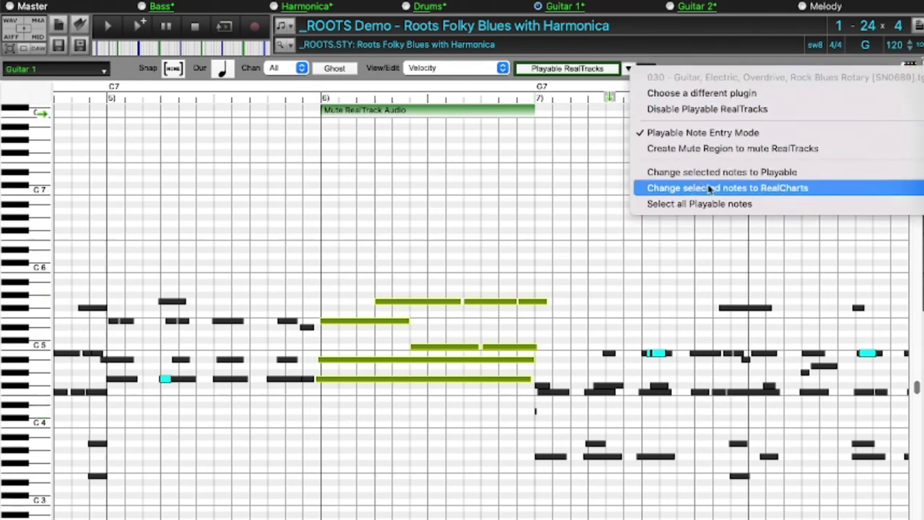
click(821, 189)
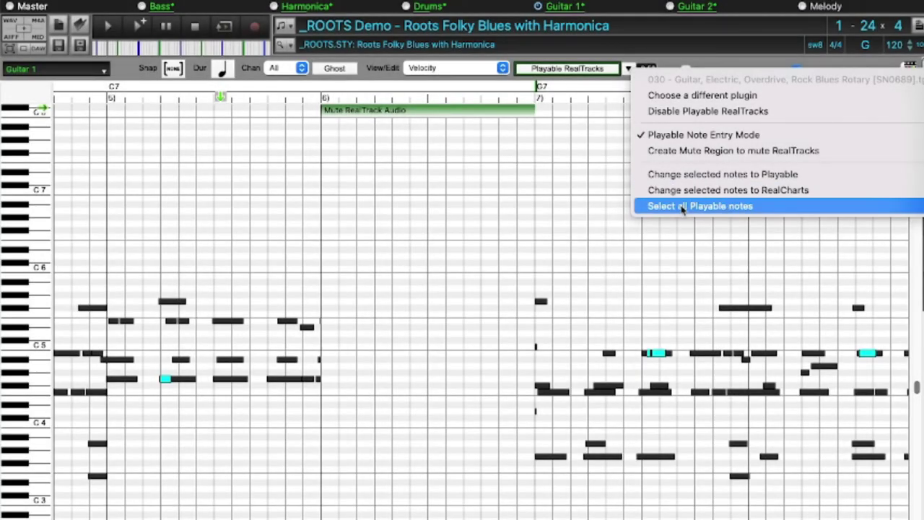
Step: Undo the change of the selected notes to RealCharts
click(751, 207)
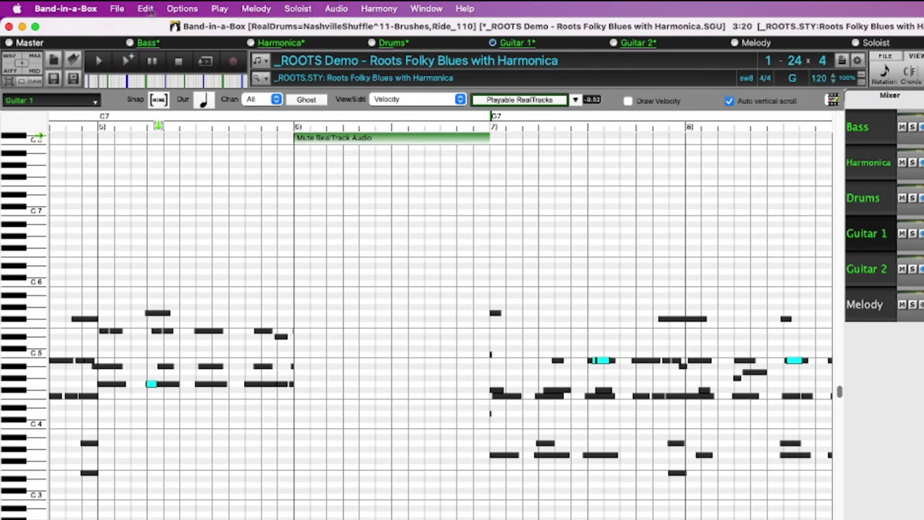
click(144, 9)
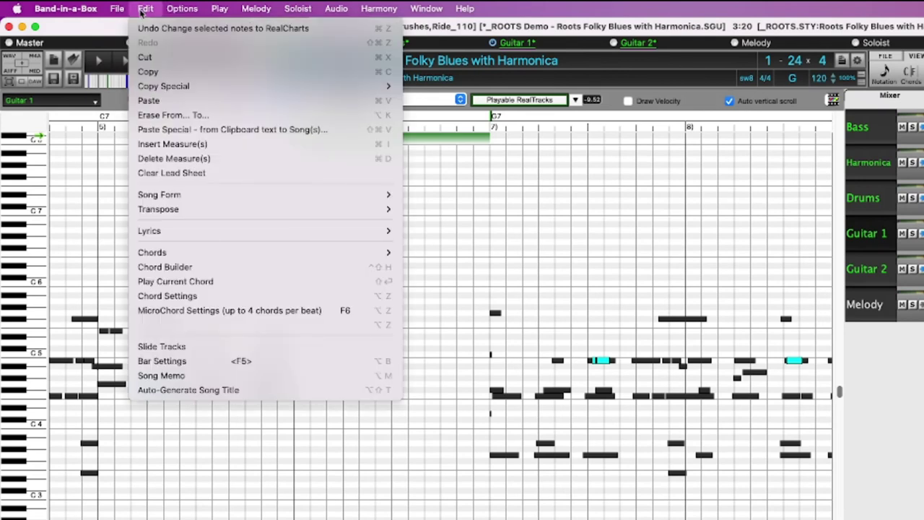
click(155, 30)
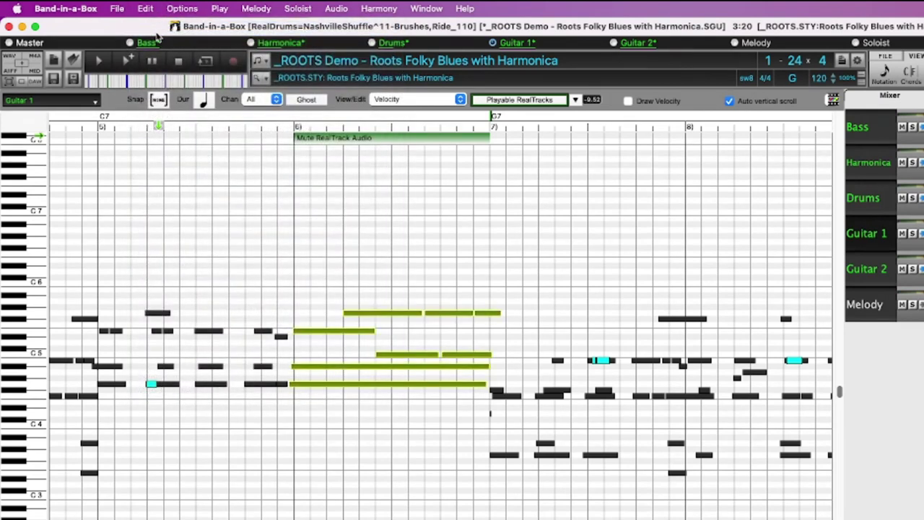